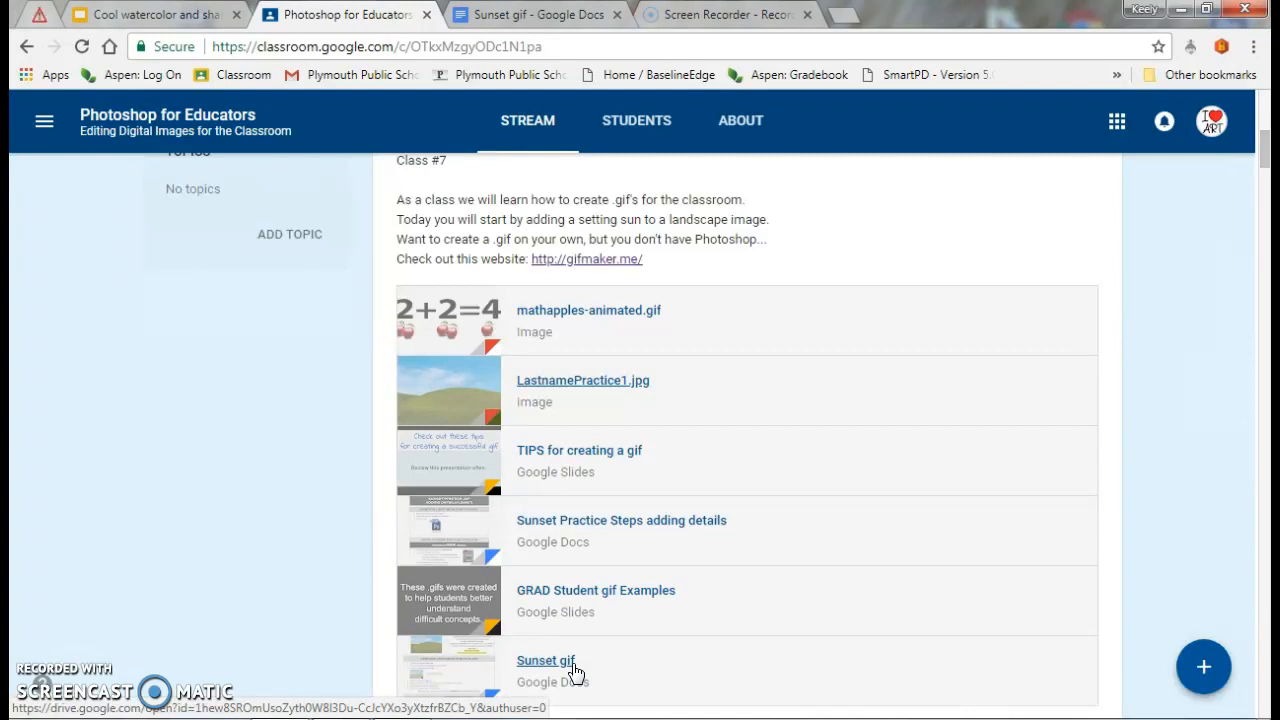
# Open the LastnamePractice1.jpg attachment from the Class #7 post in a new window
pyautogui.click(601, 384)
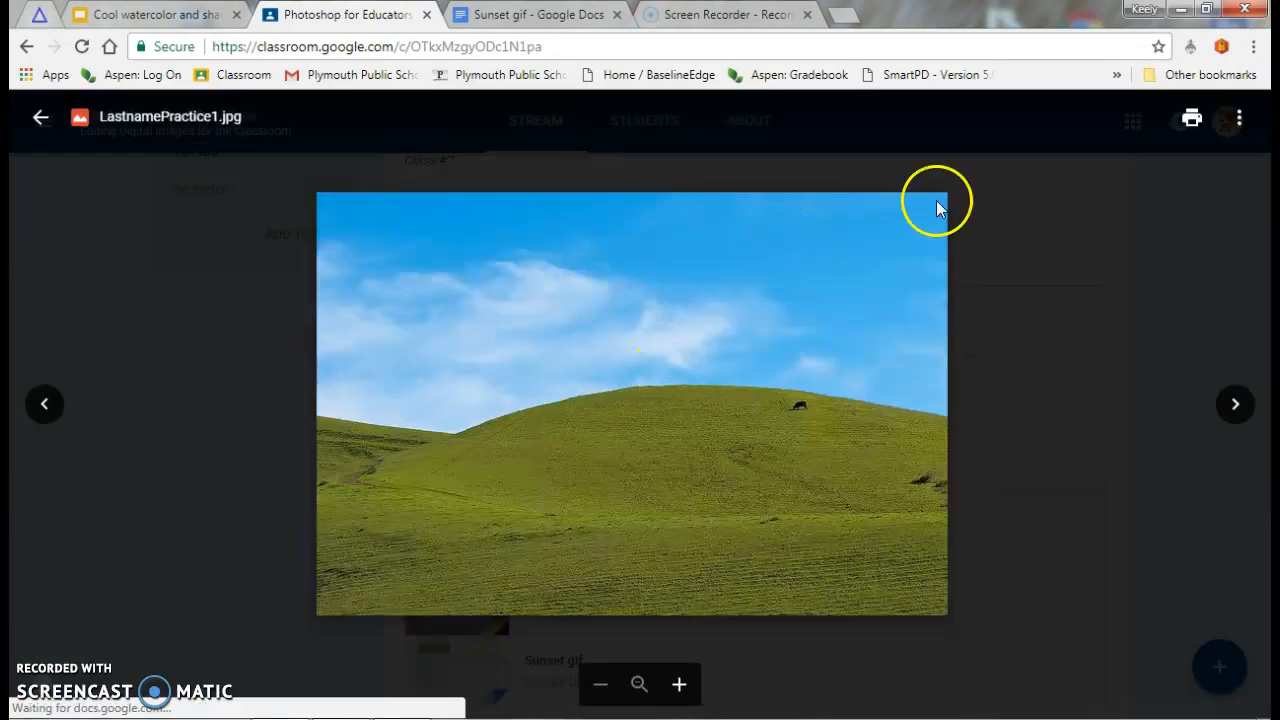
pyautogui.click(1238, 119)
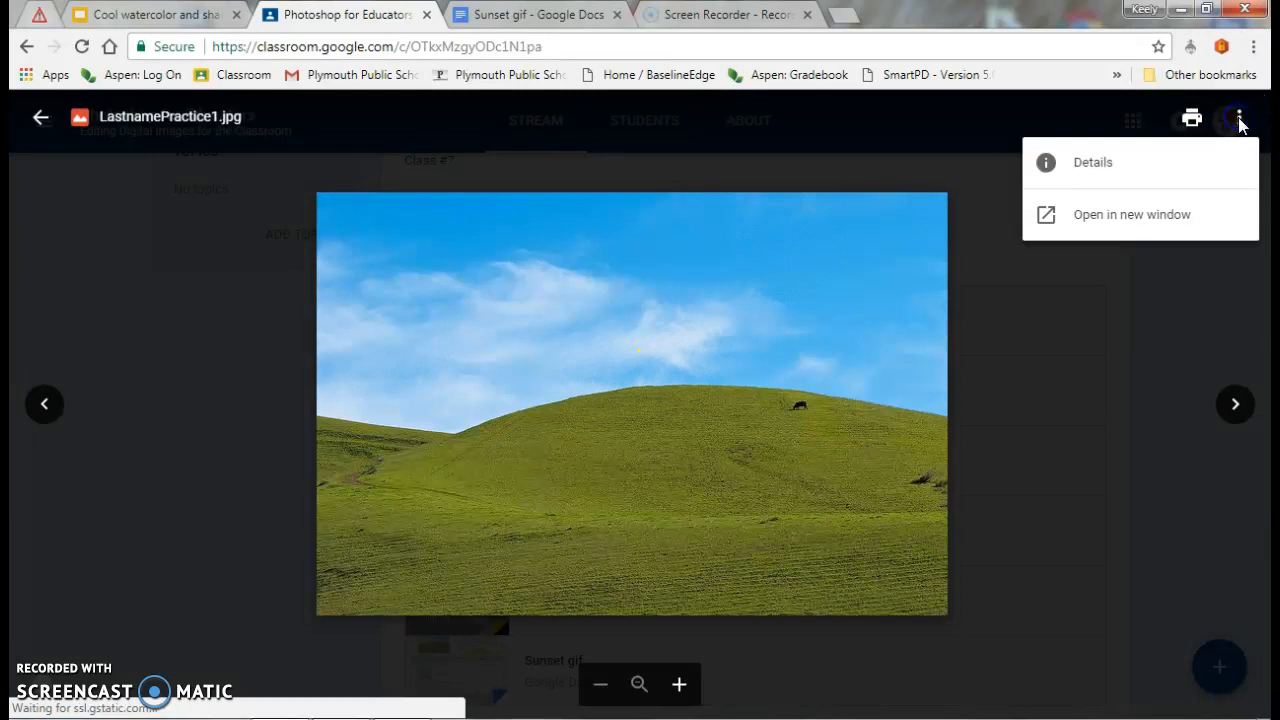
pyautogui.click(1176, 216)
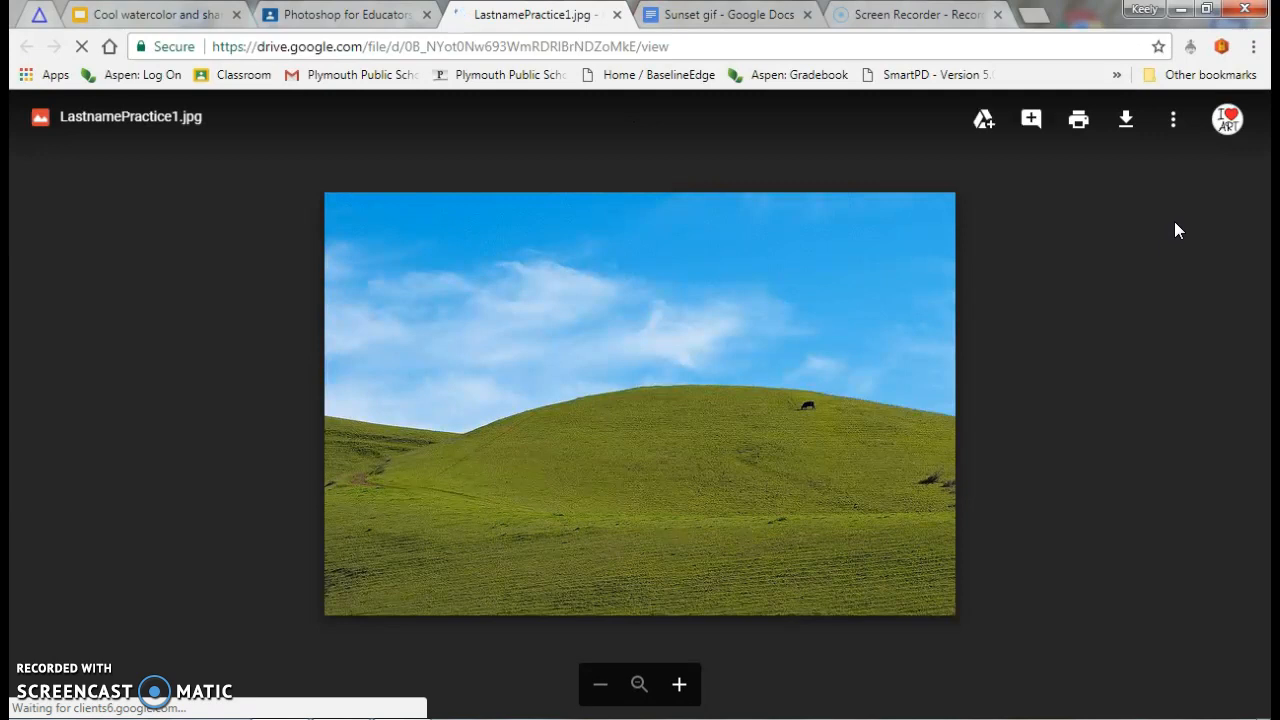
# Download LastnamePractice1.jpg from Google Drive and open the downloaded copy in Photoshop
pyautogui.click(1172, 121)
pyautogui.click(1104, 270)
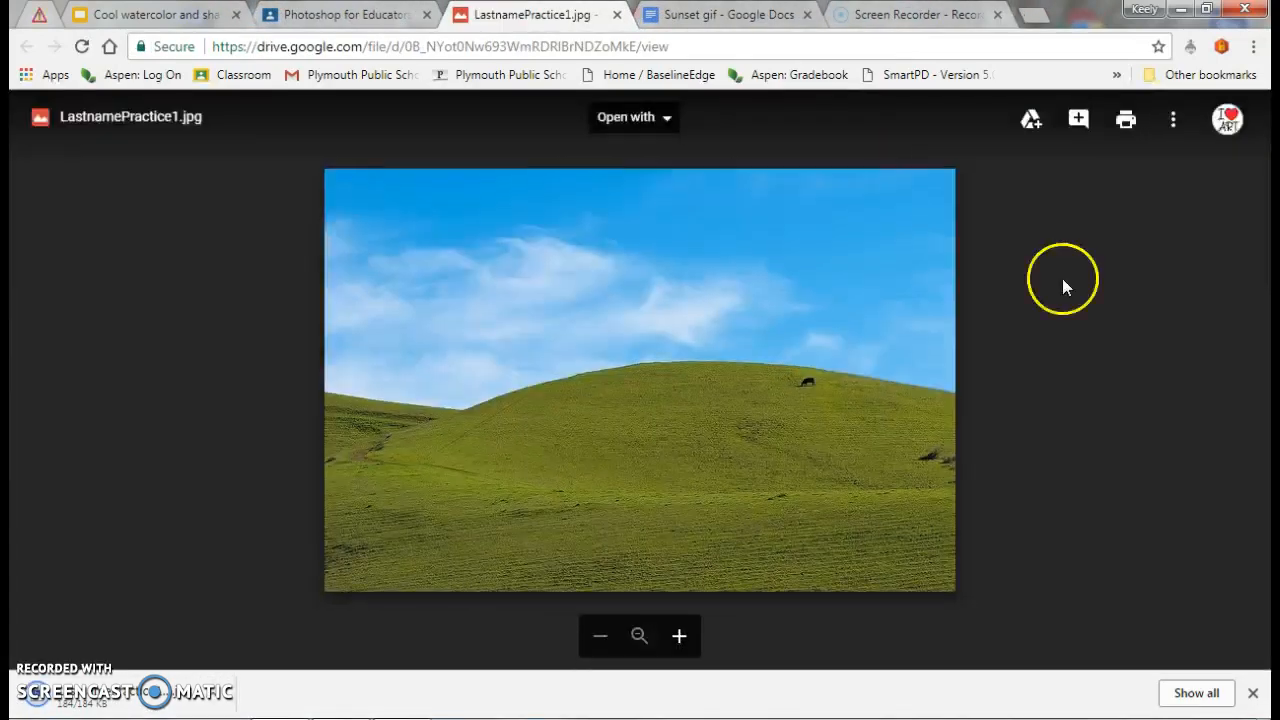
pyautogui.click(140, 705)
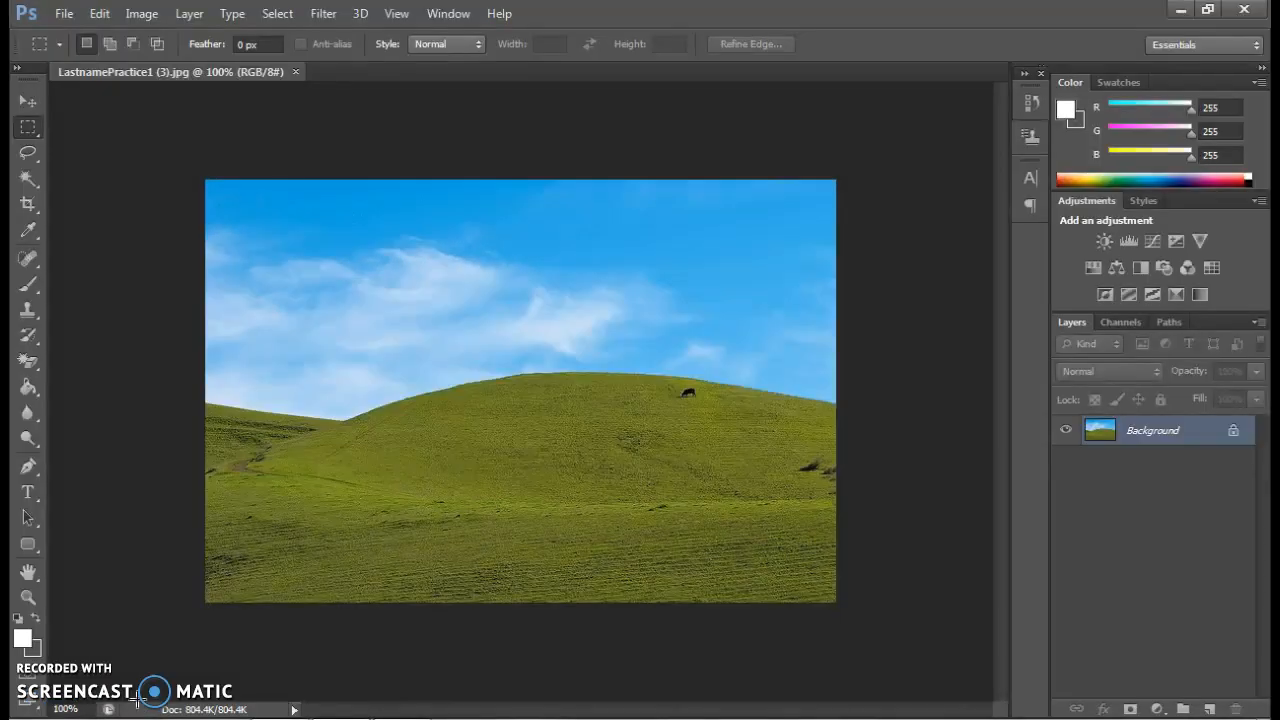
pyautogui.click(246, 543)
# Save the image in Photoshop PSD format, named with the owner's last name plus "Practice", in the personal CA folder on the Desktop, replacing the existing file
pyautogui.click(68, 12)
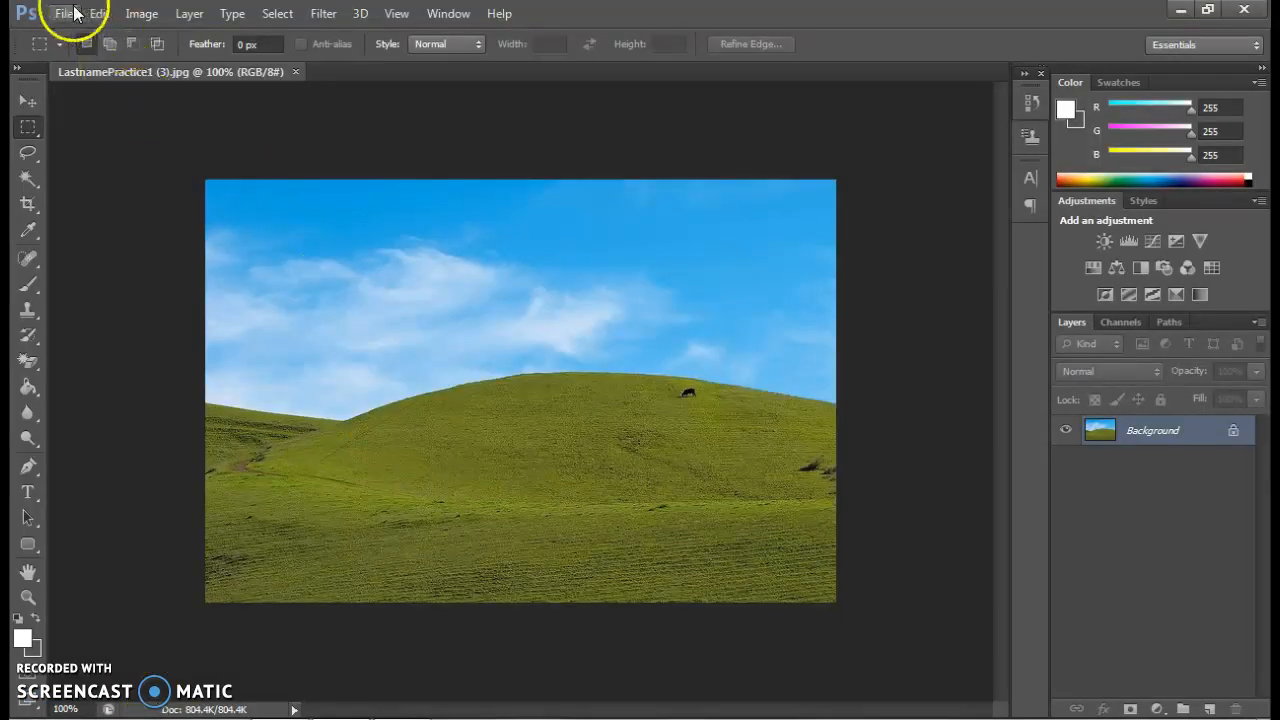
pyautogui.click(112, 251)
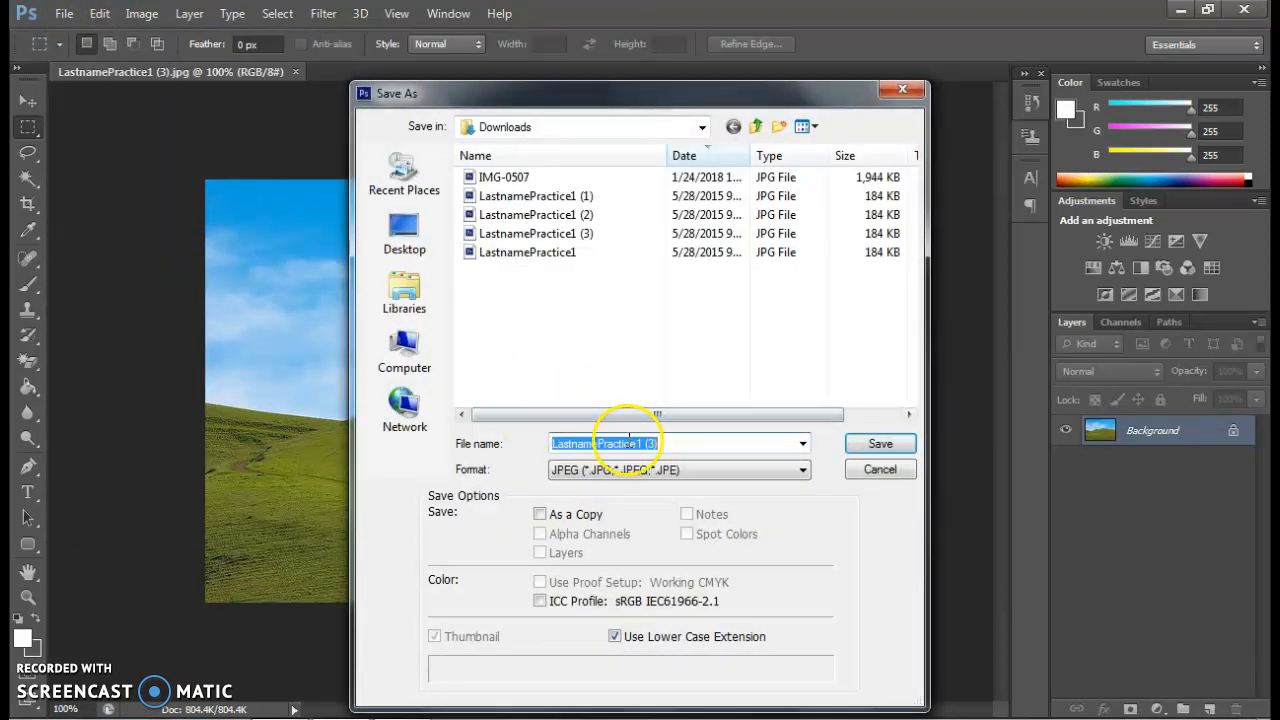
pyautogui.moveTo(598, 443); pyautogui.dragTo(492, 443)
pyautogui.write('FarrellPractice')
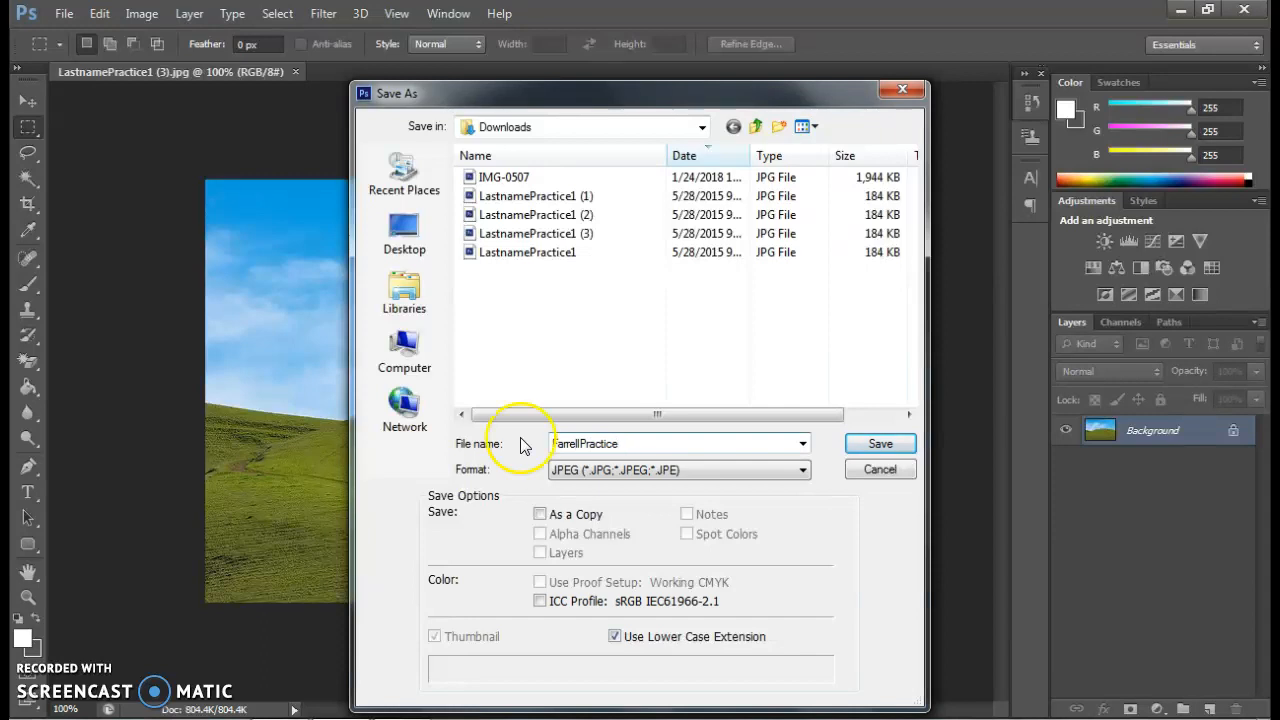
pyautogui.click(579, 472)
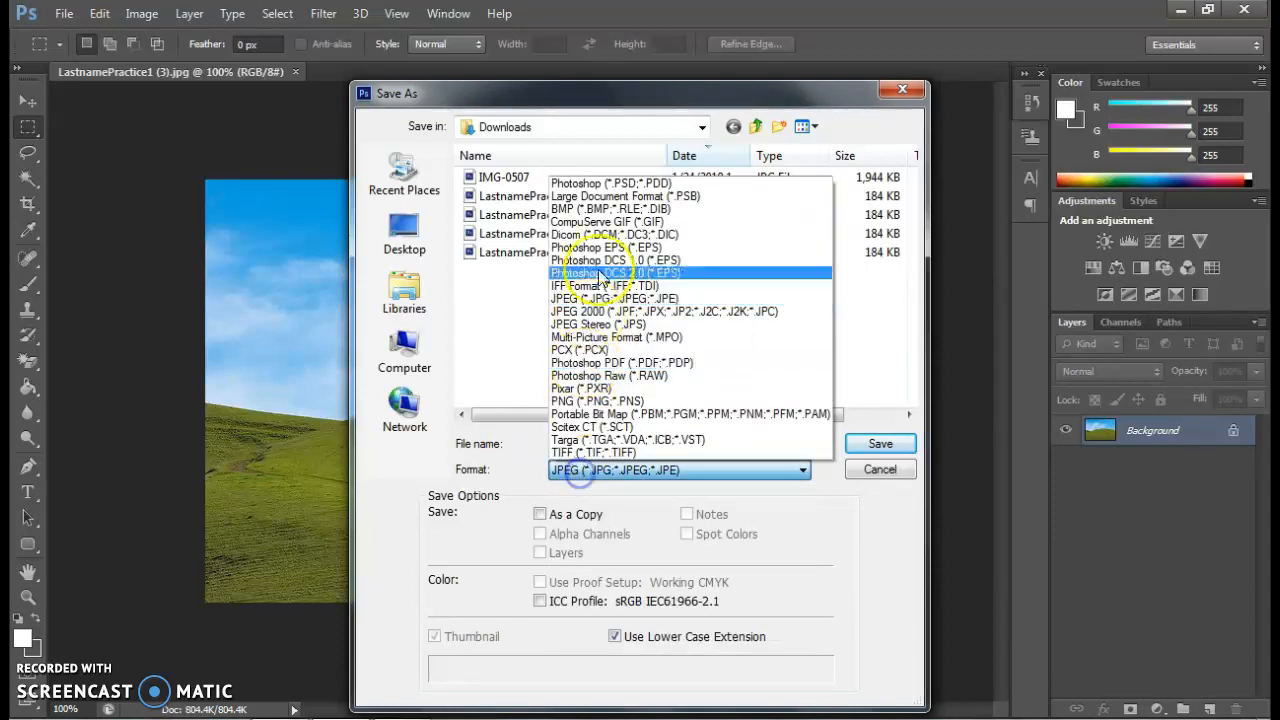
pyautogui.click(605, 183)
pyautogui.click(410, 233)
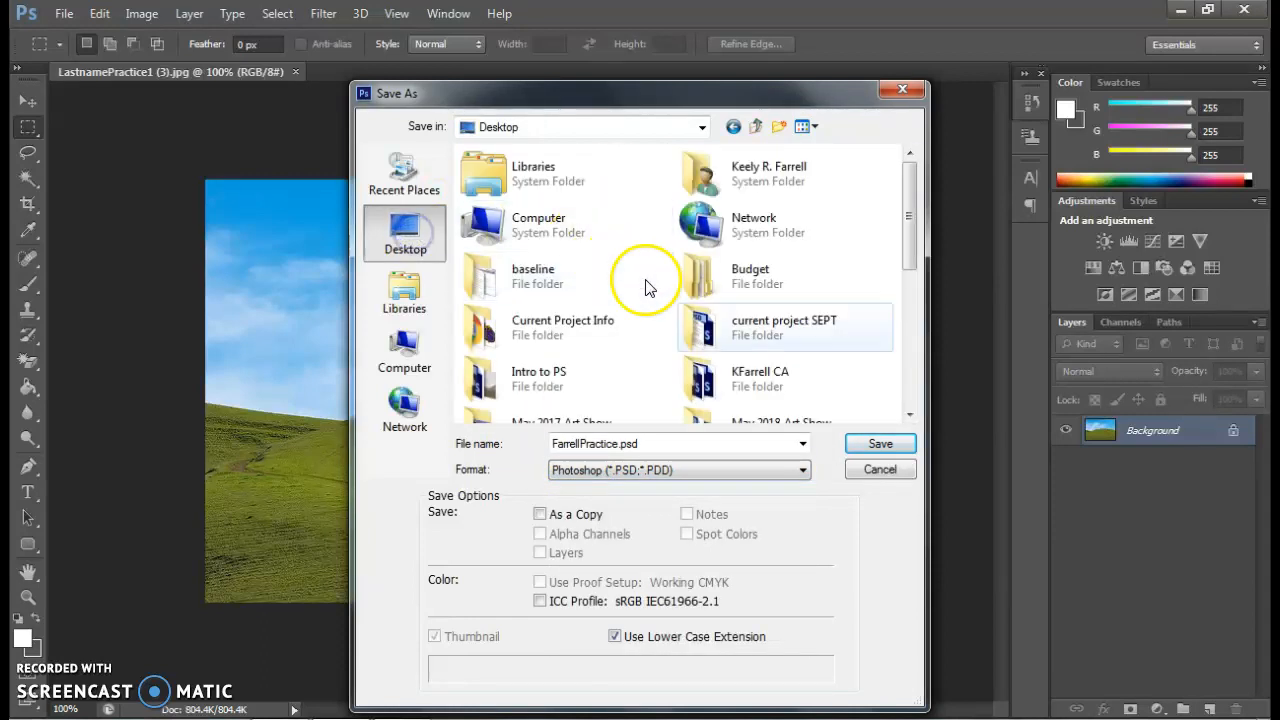
pyautogui.doubleClick(742, 366)
pyautogui.click(872, 447)
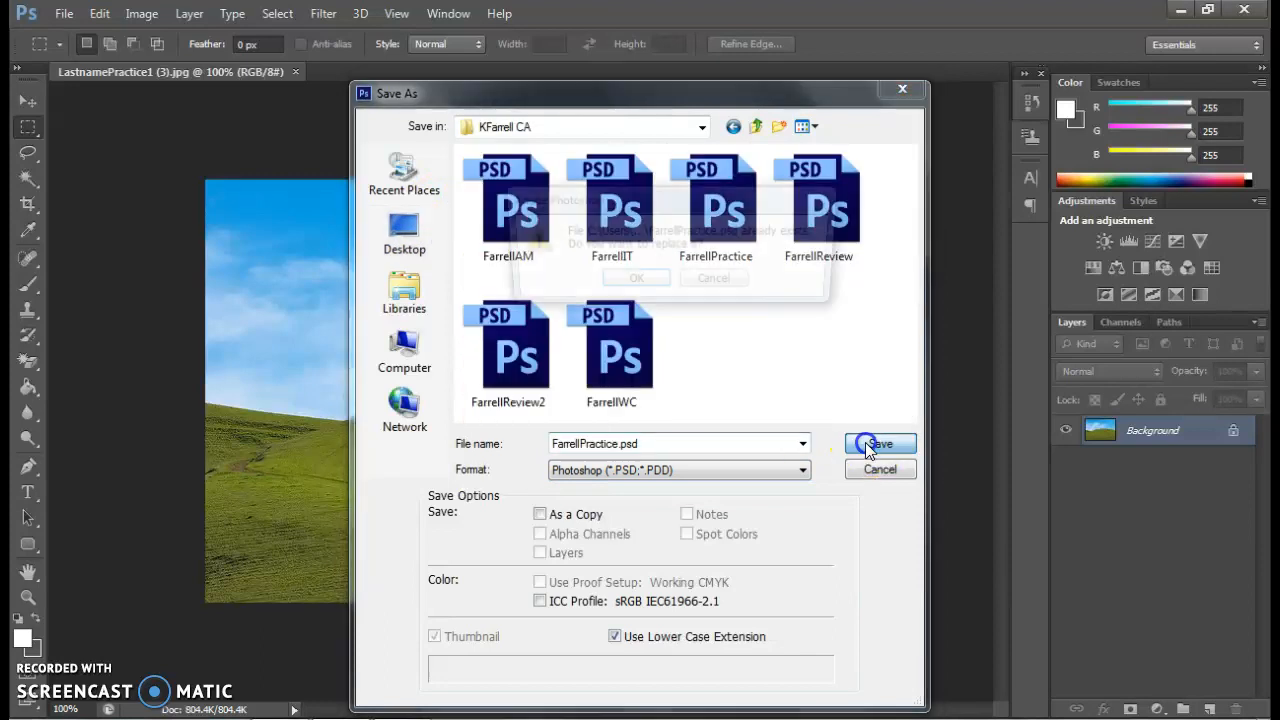
pyautogui.click(629, 276)
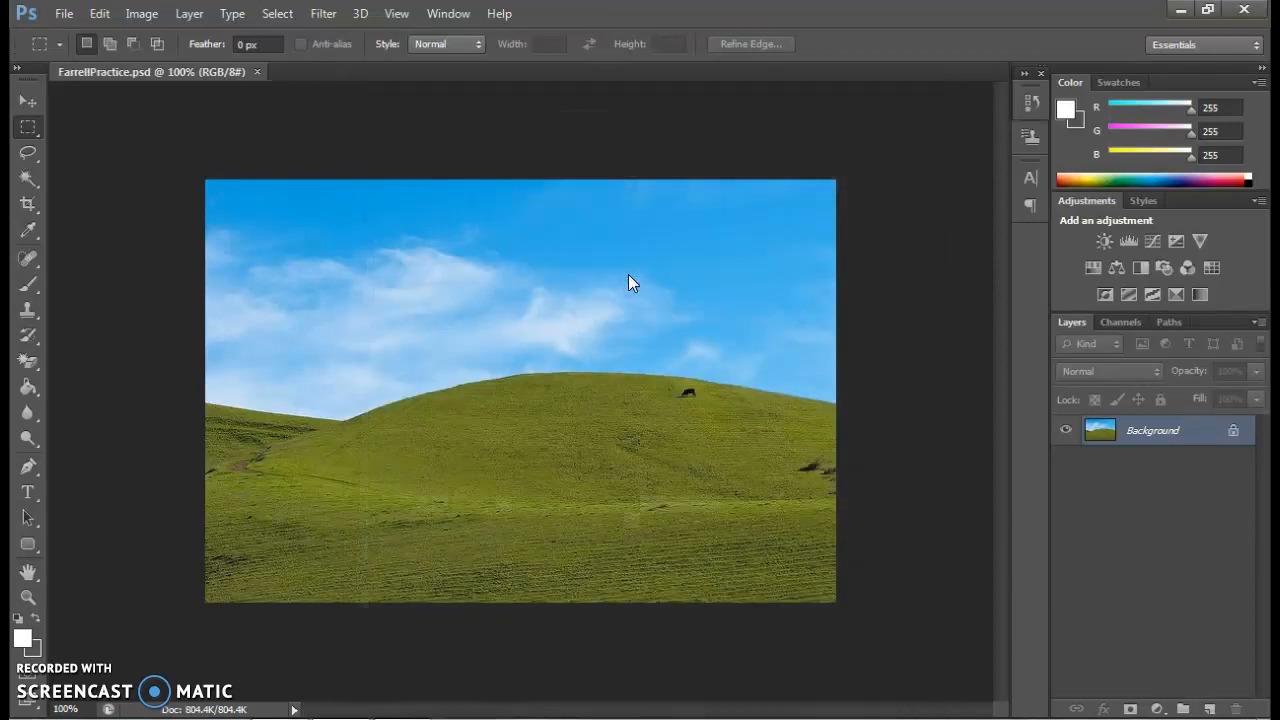
# Switch to the Sunset gif Google Doc and read the helpful tips, the image-opening instructions and the Creating your .gif steps
pyautogui.click(331, 486)
pyautogui.click(309, 680)
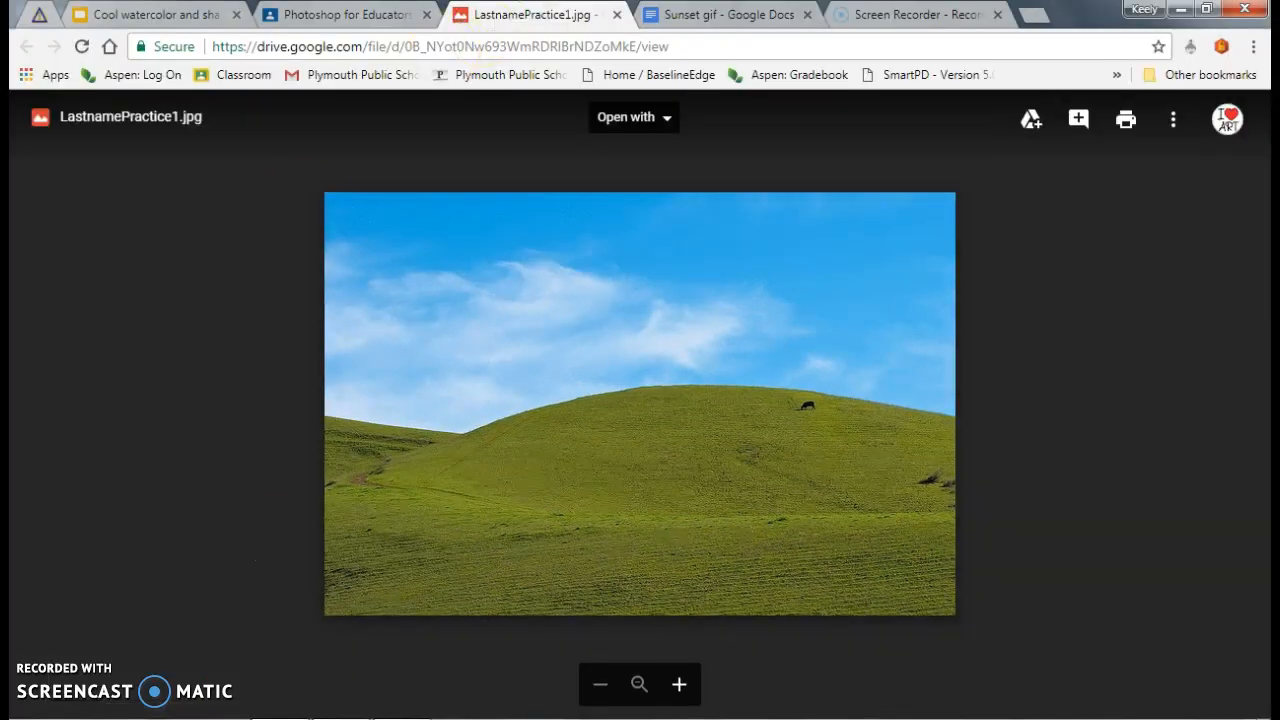
pyautogui.click(668, 14)
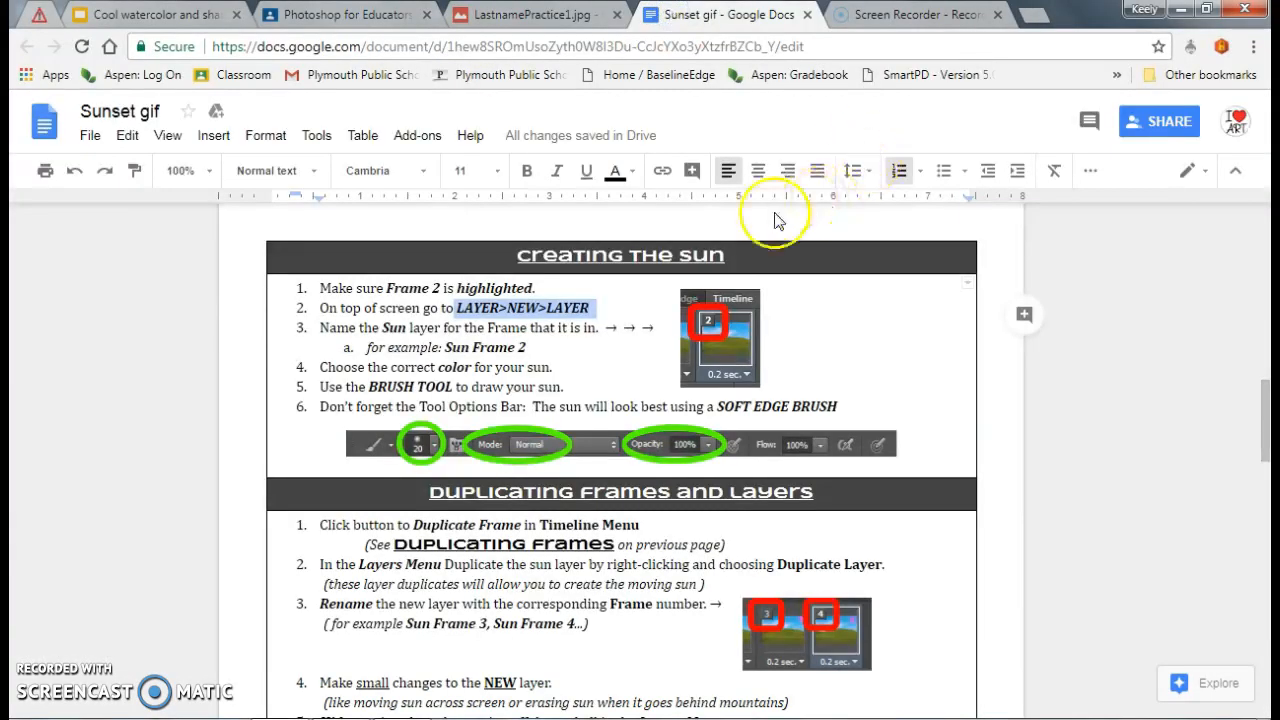
pyautogui.scroll(15, 742, 348)
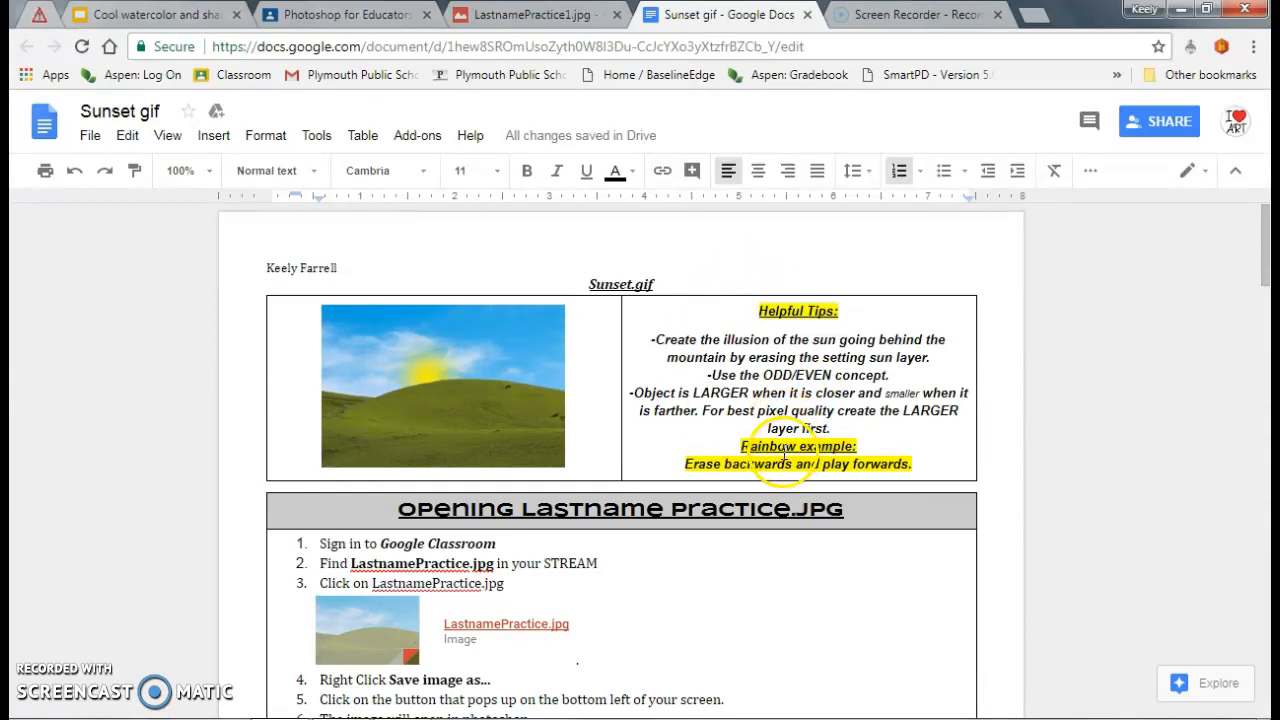
pyautogui.scroll(-1, 784, 452)
pyautogui.scroll(-3, 784, 452)
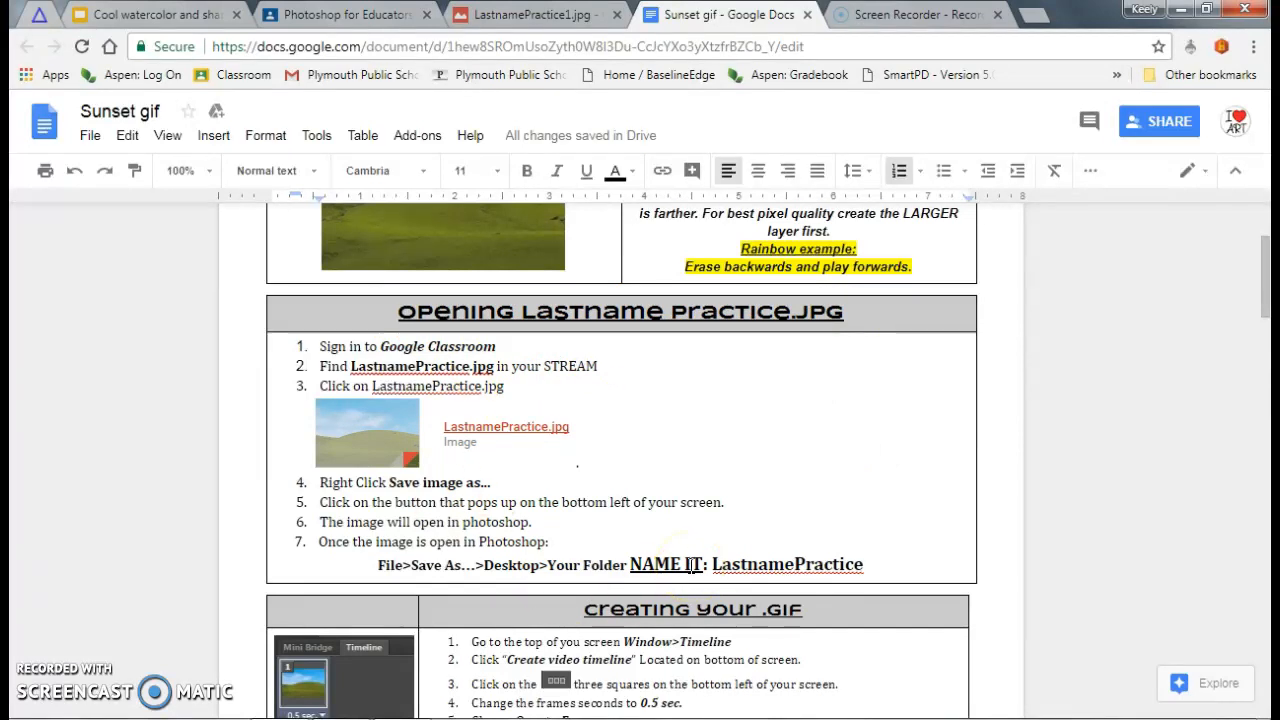
pyautogui.scroll(-6, 700, 552)
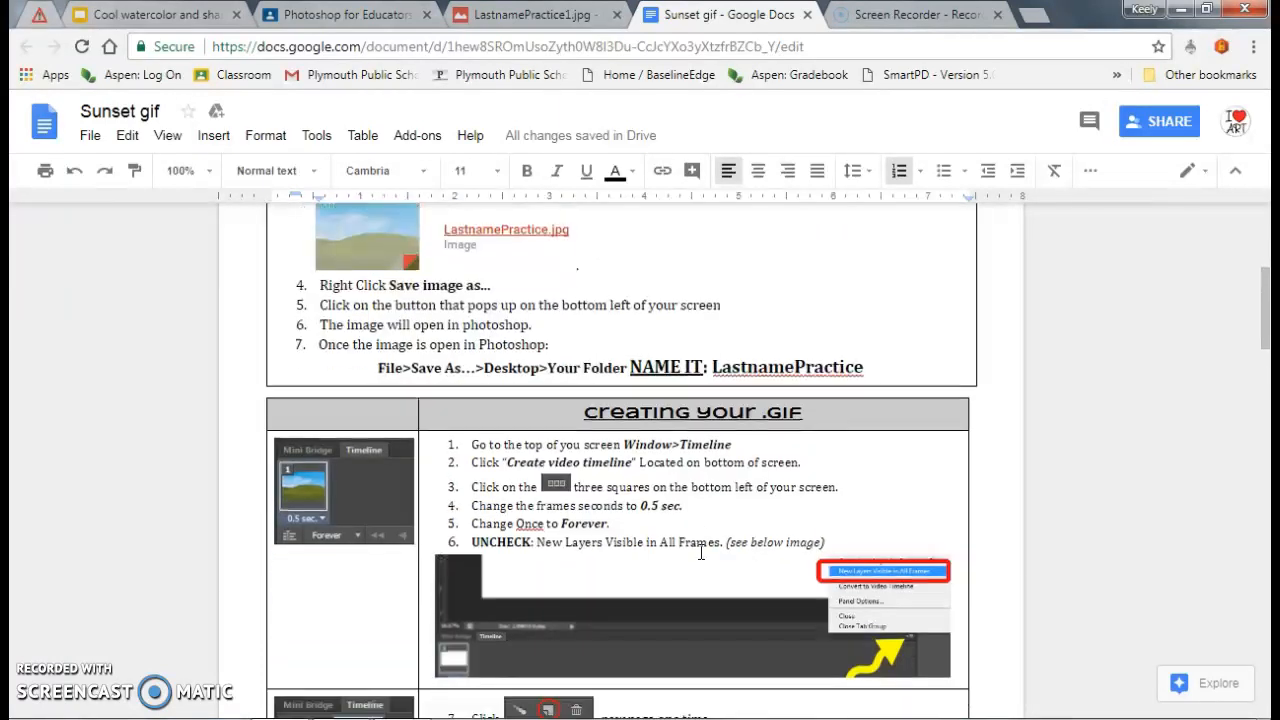
pyautogui.scroll(-2, 700, 552)
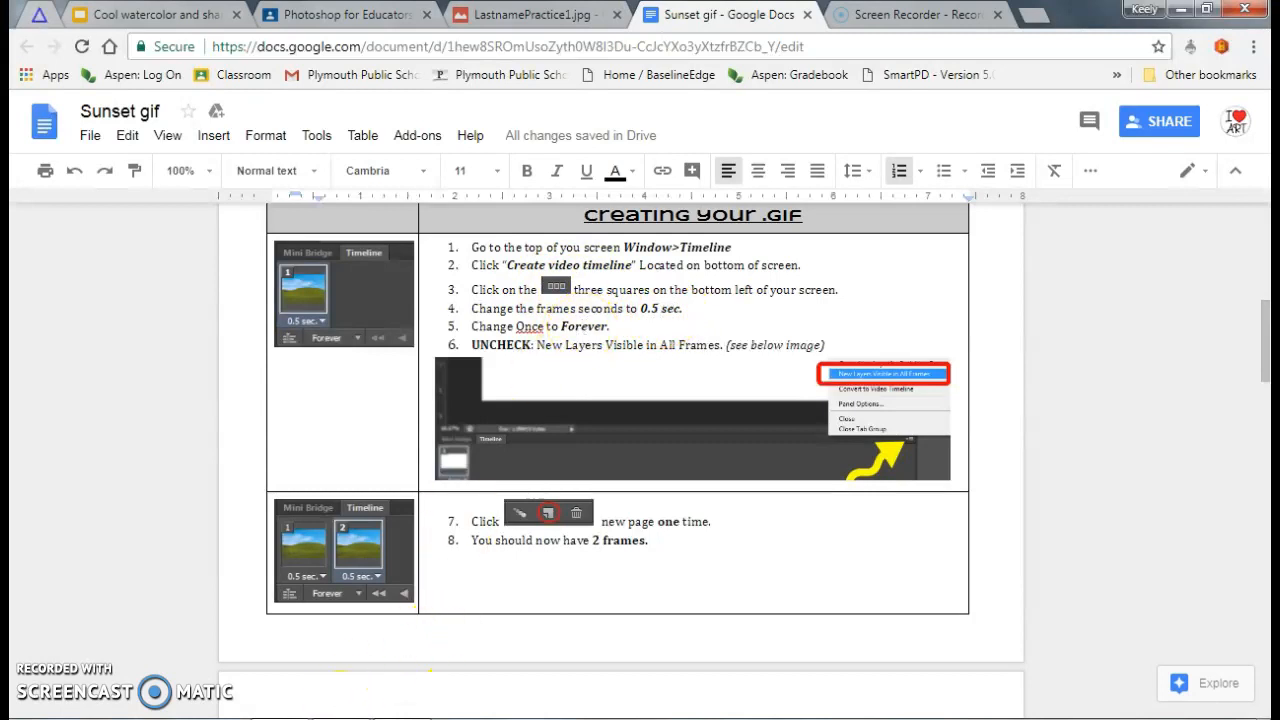
# Switch to Photoshop, show the Timeline, create a video timeline and convert it to a frame animation
pyautogui.click(375, 718)
pyautogui.click(448, 13)
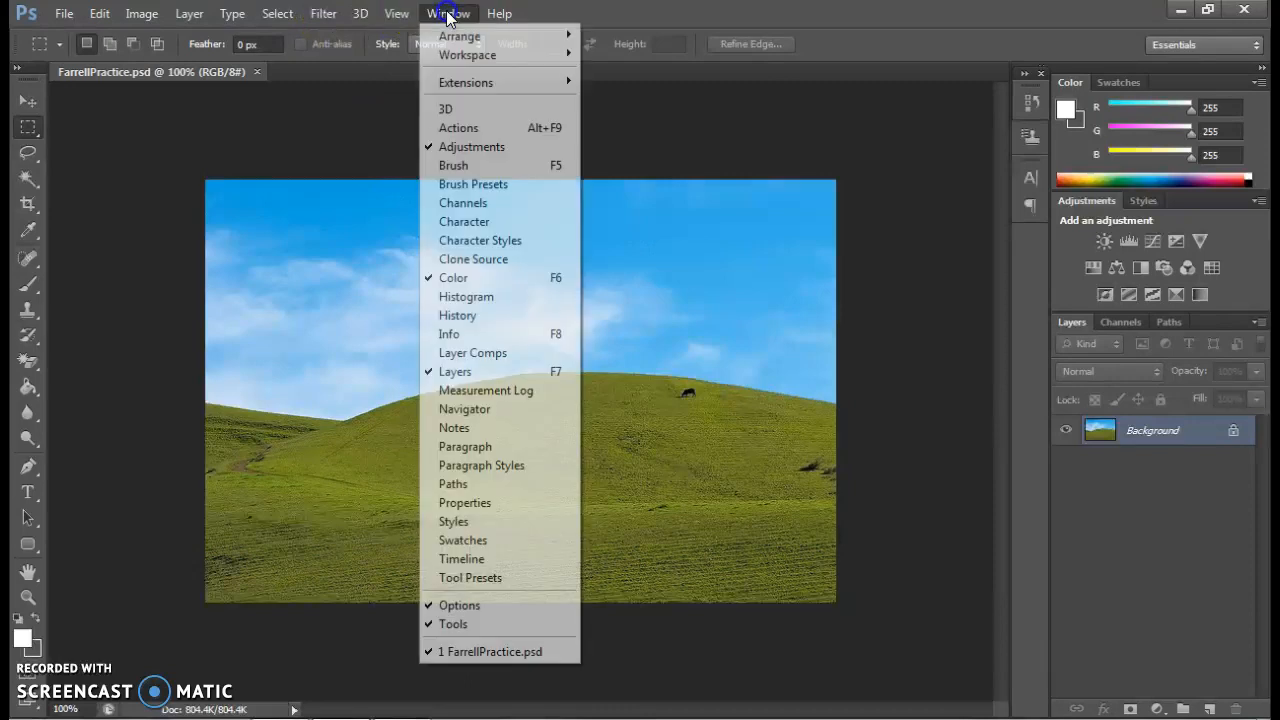
pyautogui.click(497, 559)
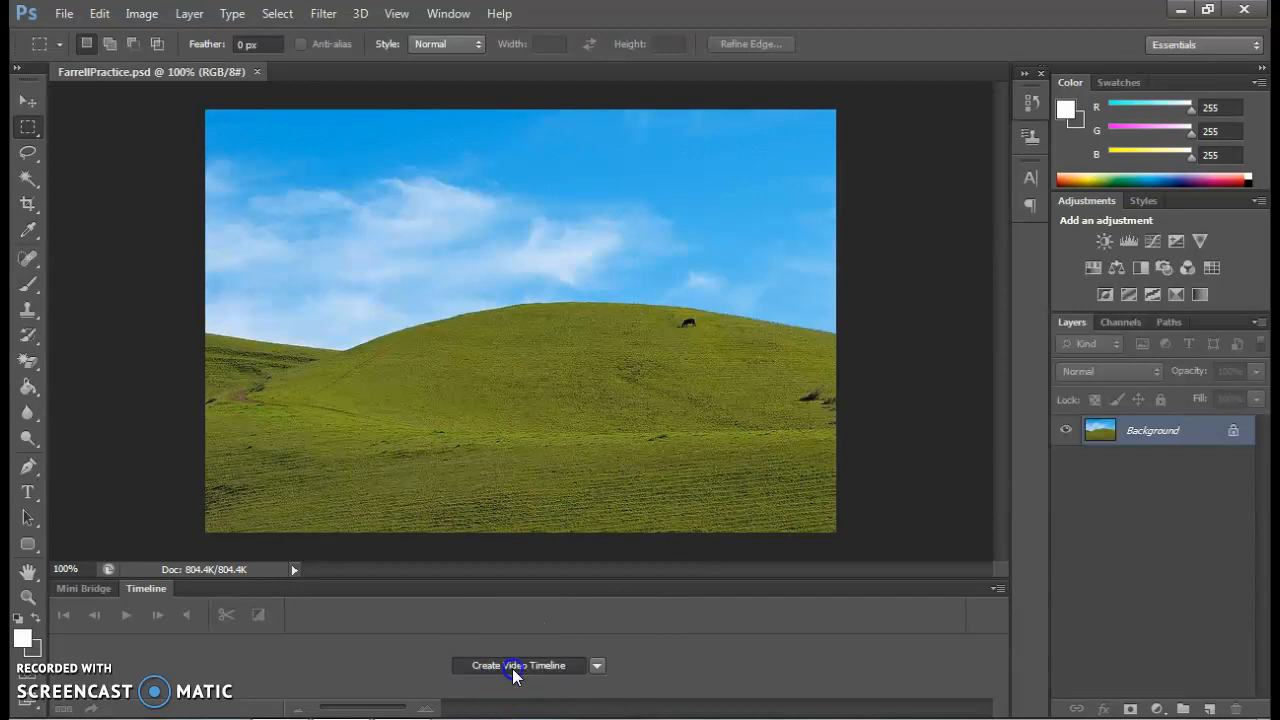
pyautogui.click(513, 670)
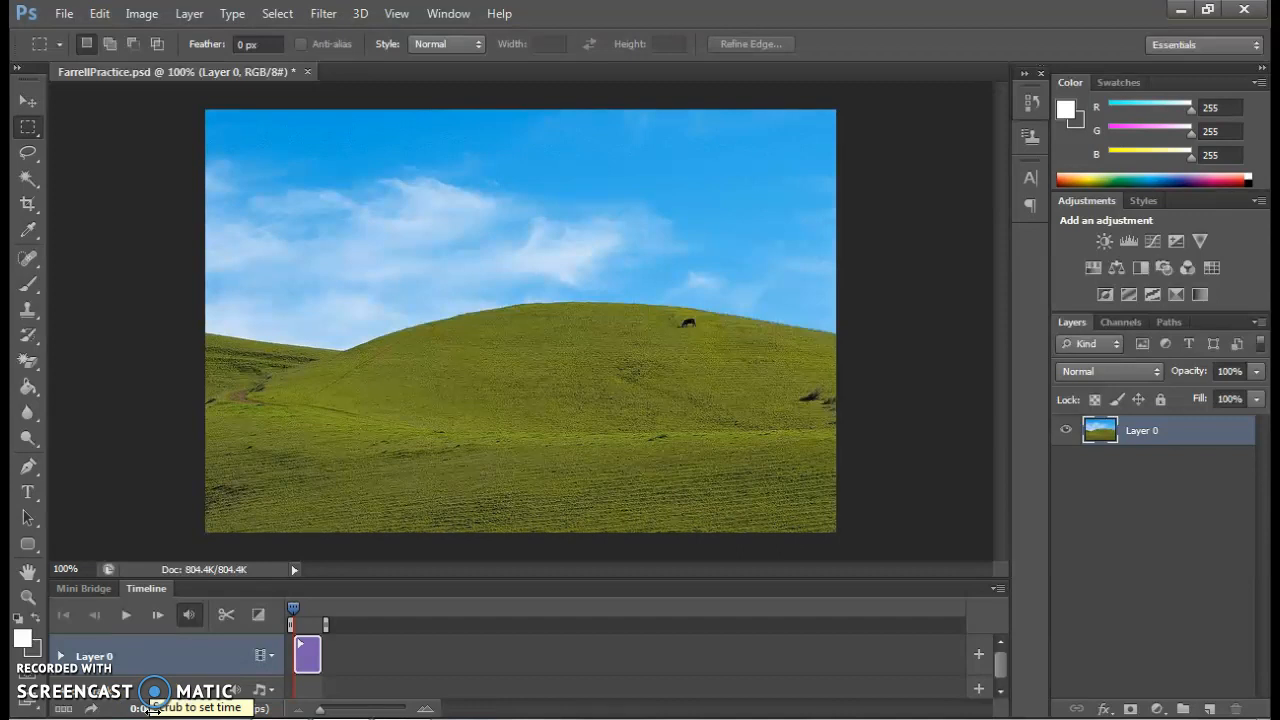
pyautogui.click(63, 708)
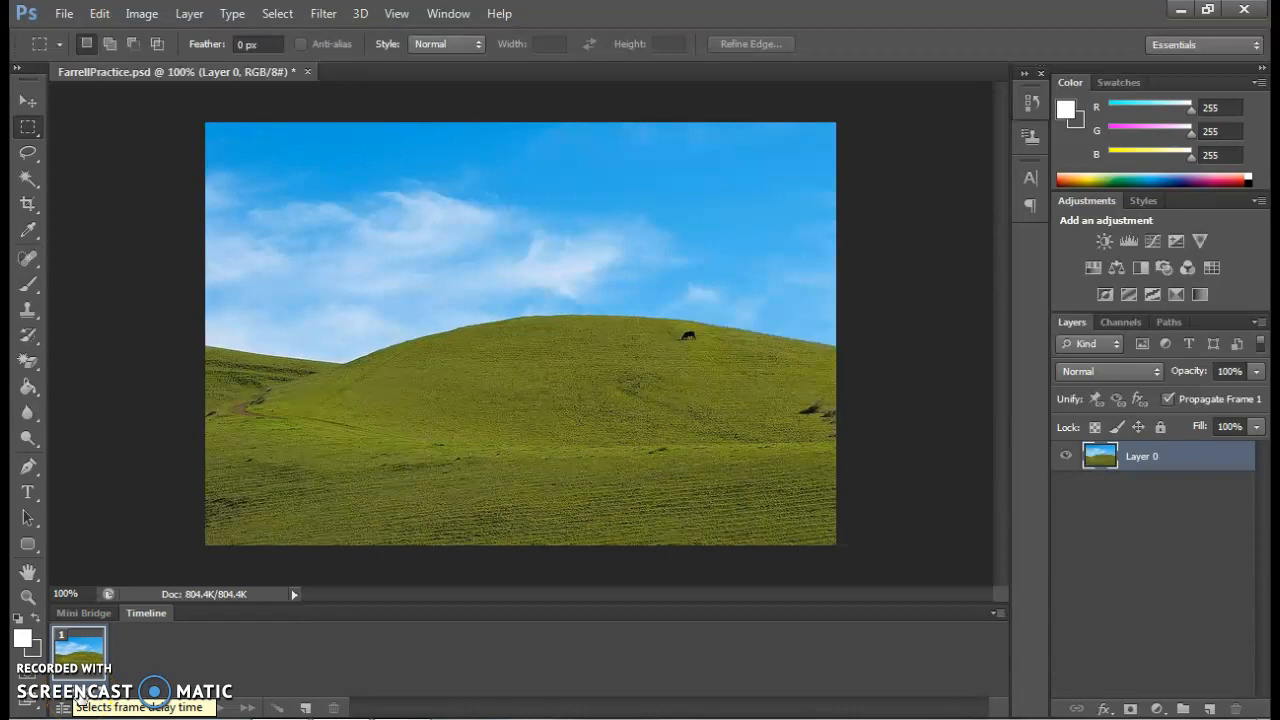
# Set frame 1's delay to 0.5 seconds and the animation's looping to Forever
pyautogui.click(80, 698)
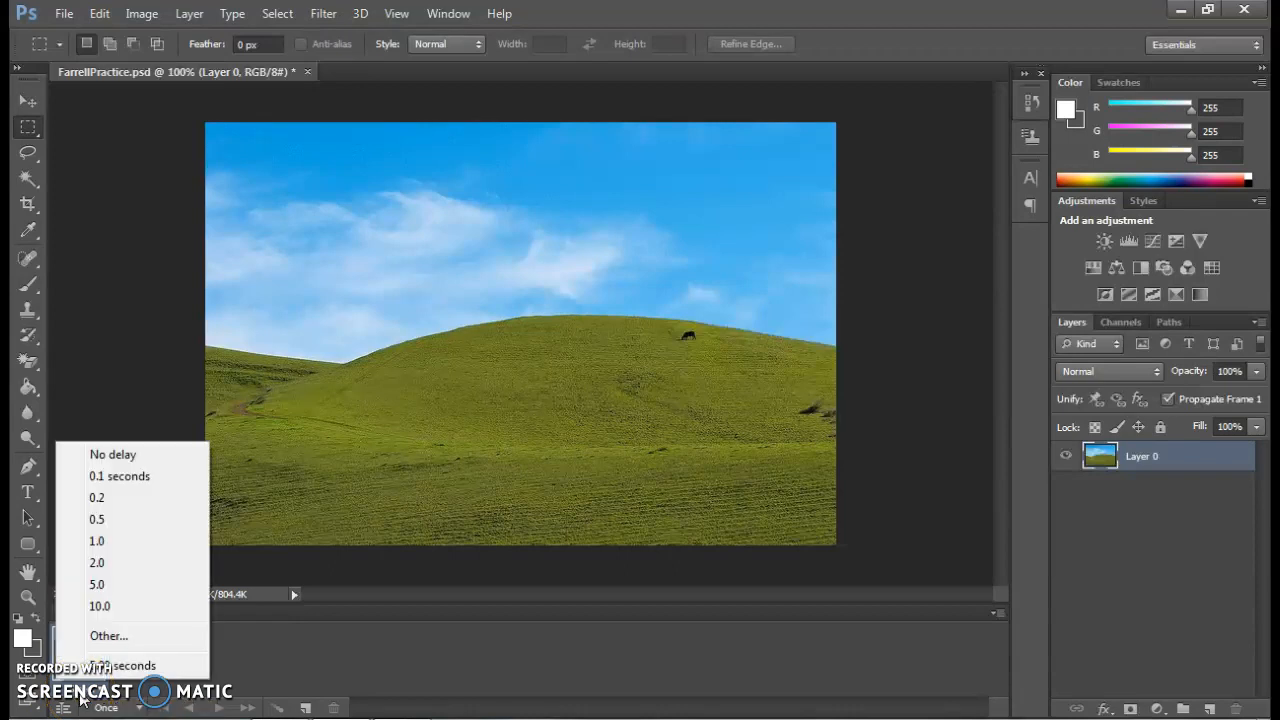
pyautogui.click(114, 519)
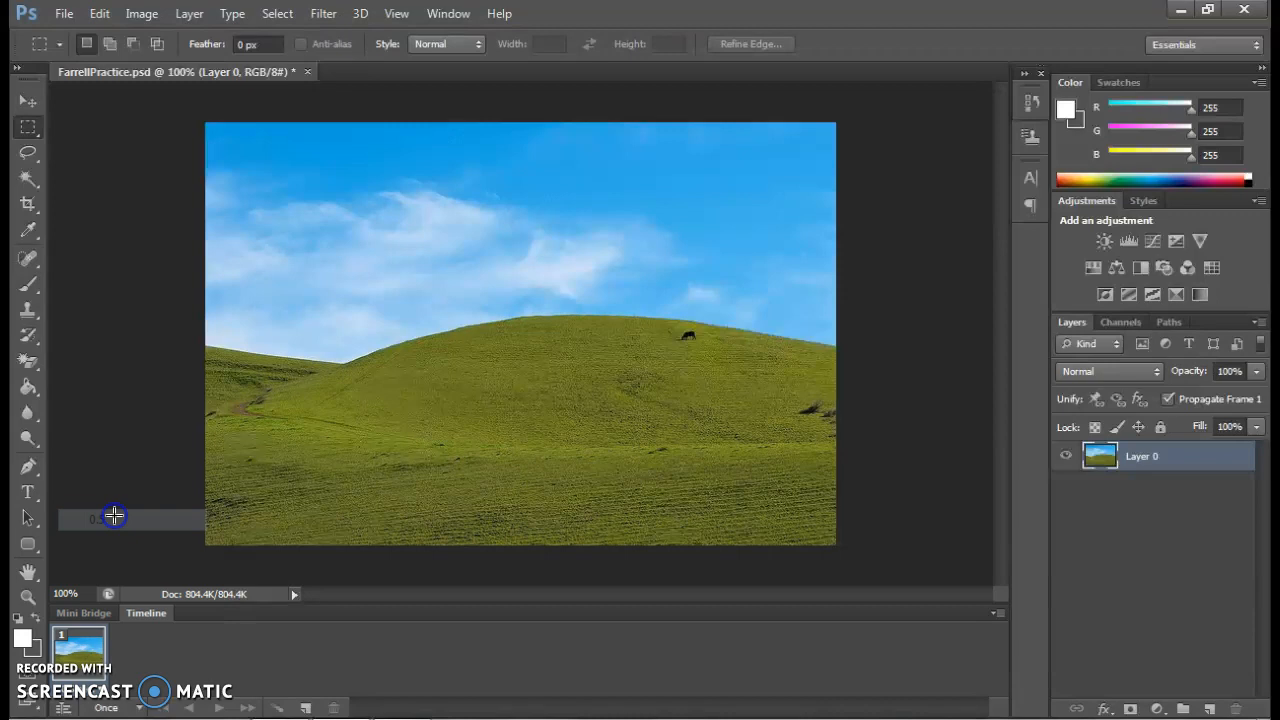
pyautogui.click(110, 707)
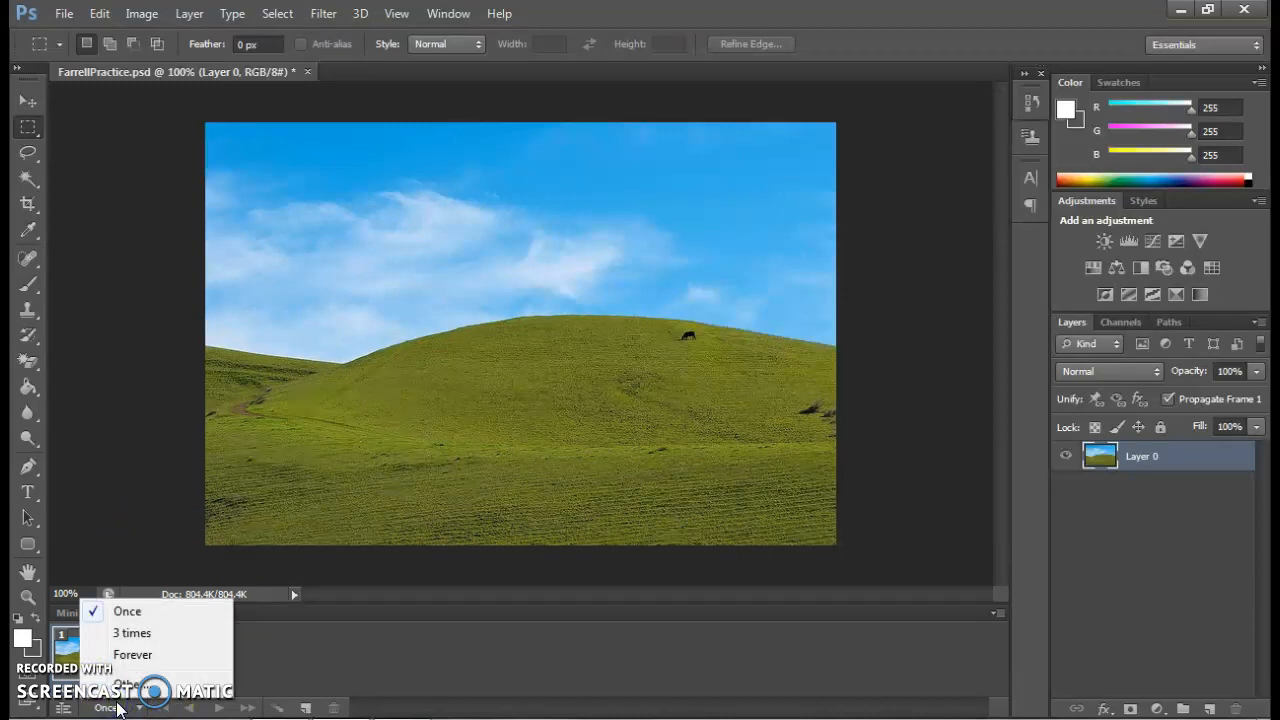
pyautogui.click(149, 656)
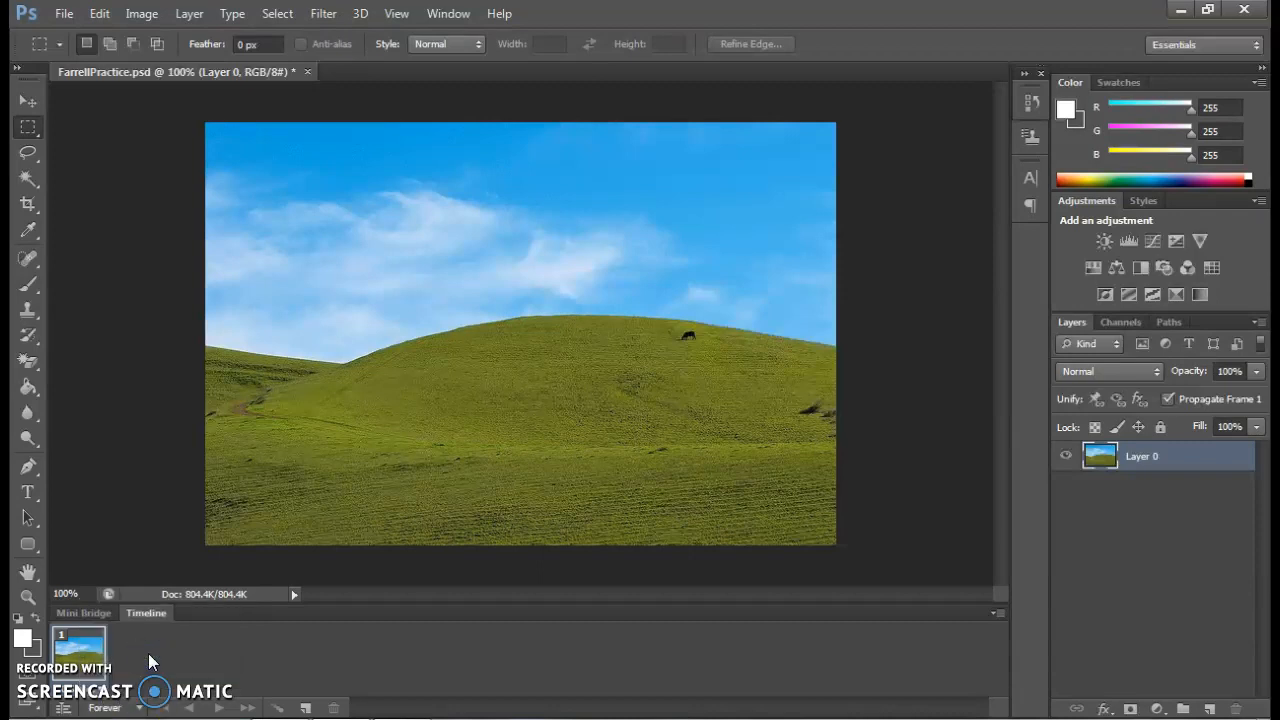
# Turn off New Layers Visible in All Frames for the timeline and check that option's state
pyautogui.click(998, 612)
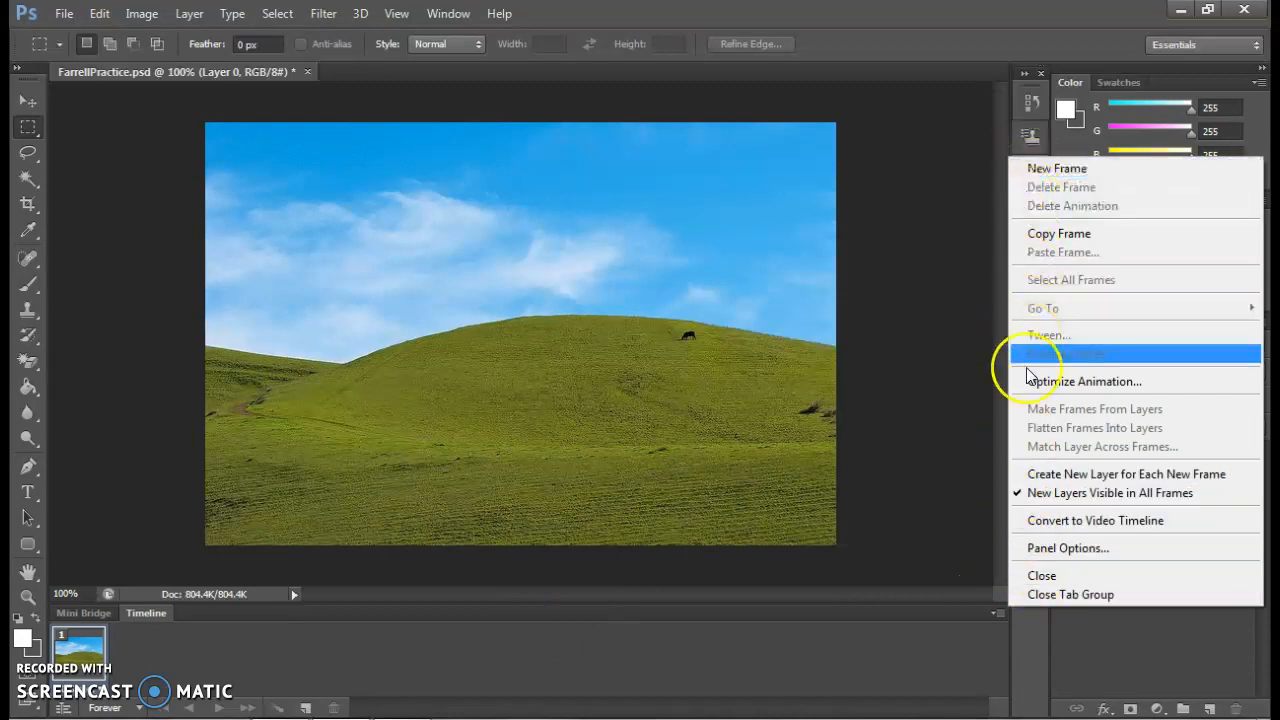
pyautogui.click(1020, 500)
pyautogui.click(995, 612)
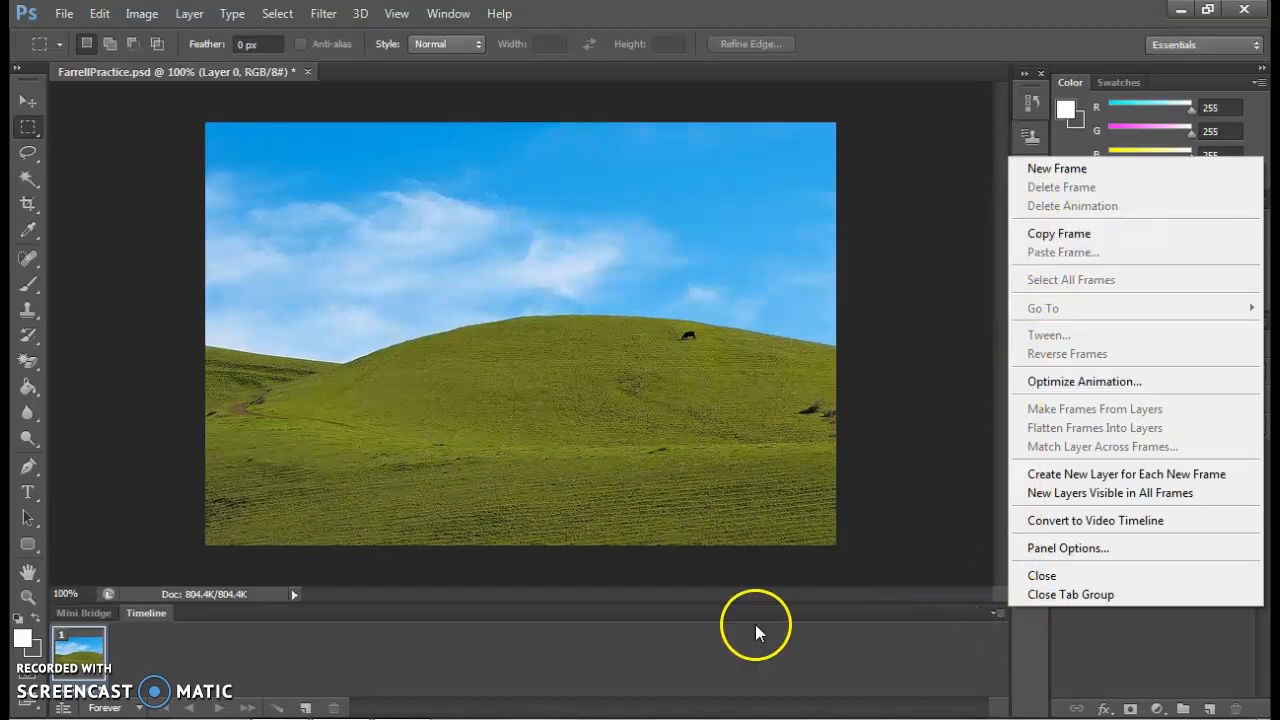
pyautogui.click(545, 630)
# Check the next instruction in the Sunset gif doc, and add a second frame to the Photoshop timeline and select it
pyautogui.hotkey('alt', 'Tab')
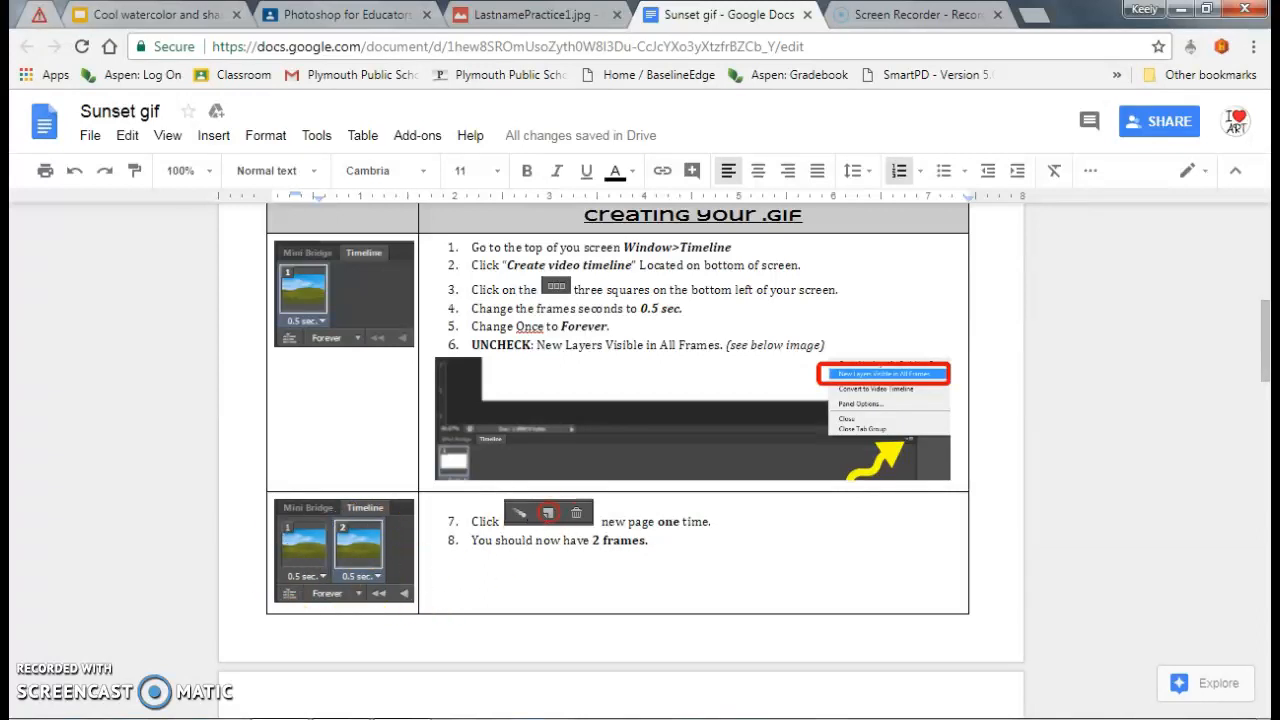
pyautogui.hotkey('alt', 'Tab')
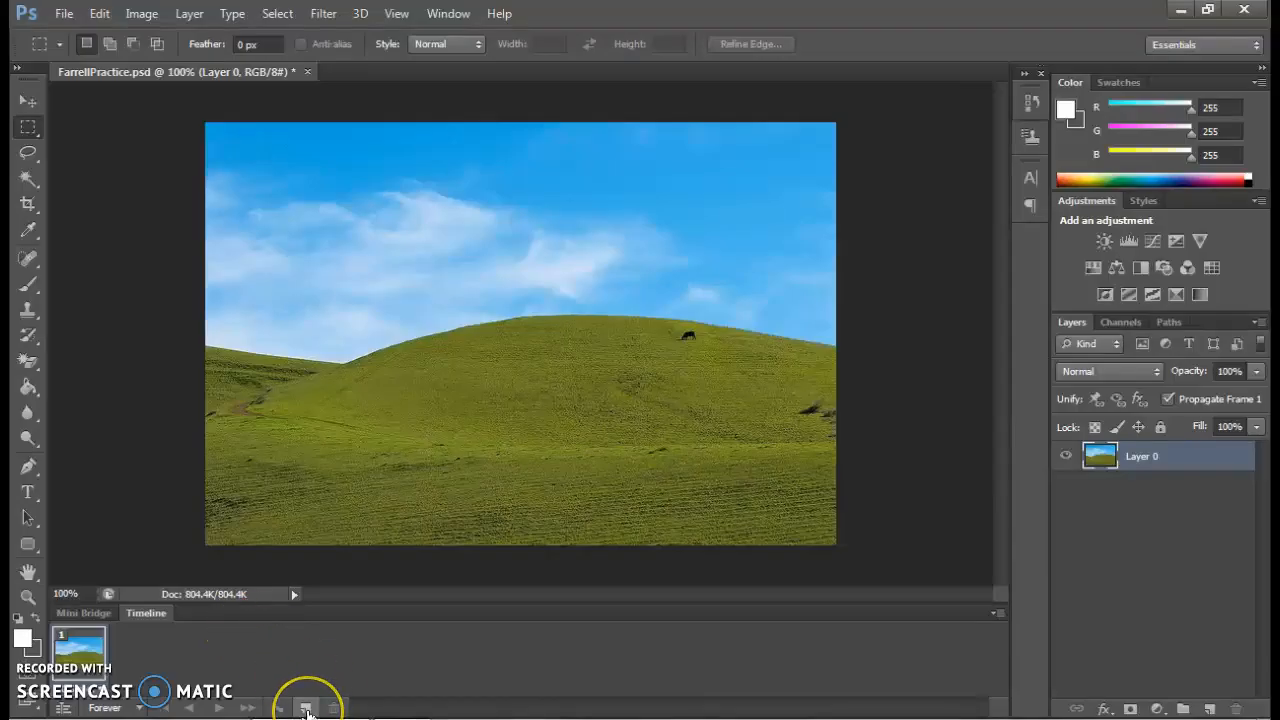
pyautogui.click(306, 708)
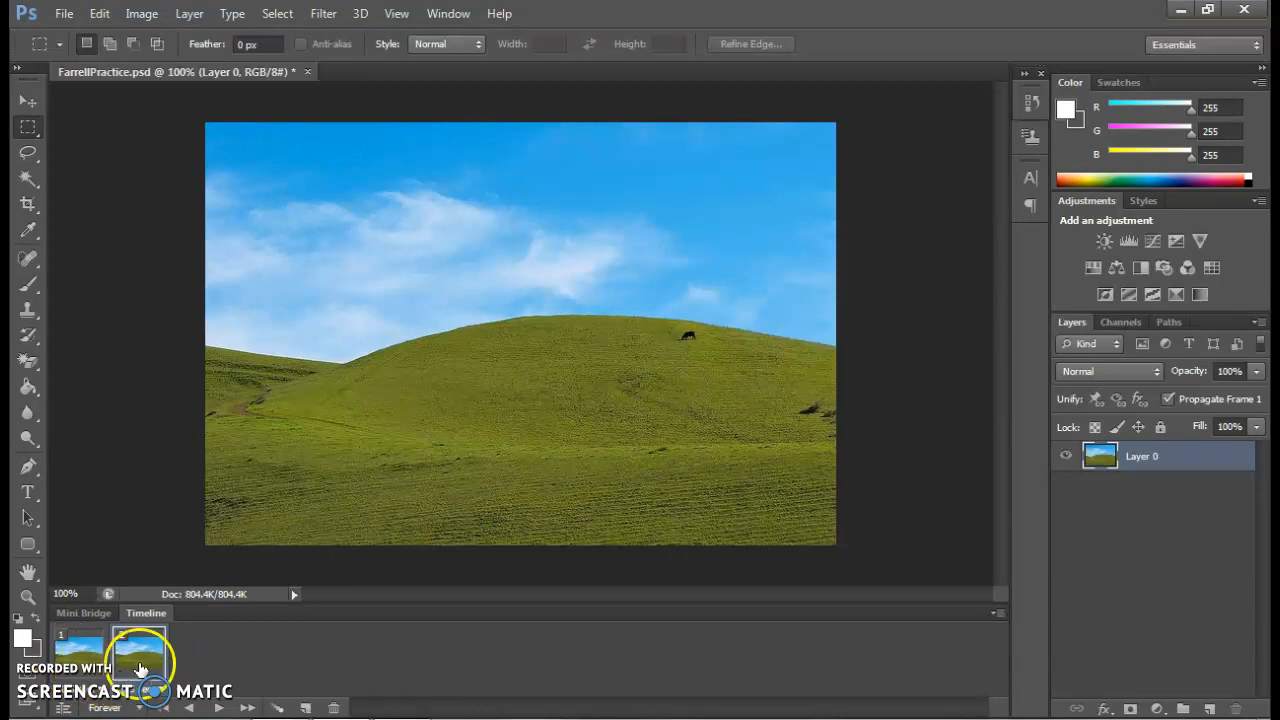
pyautogui.click(140, 665)
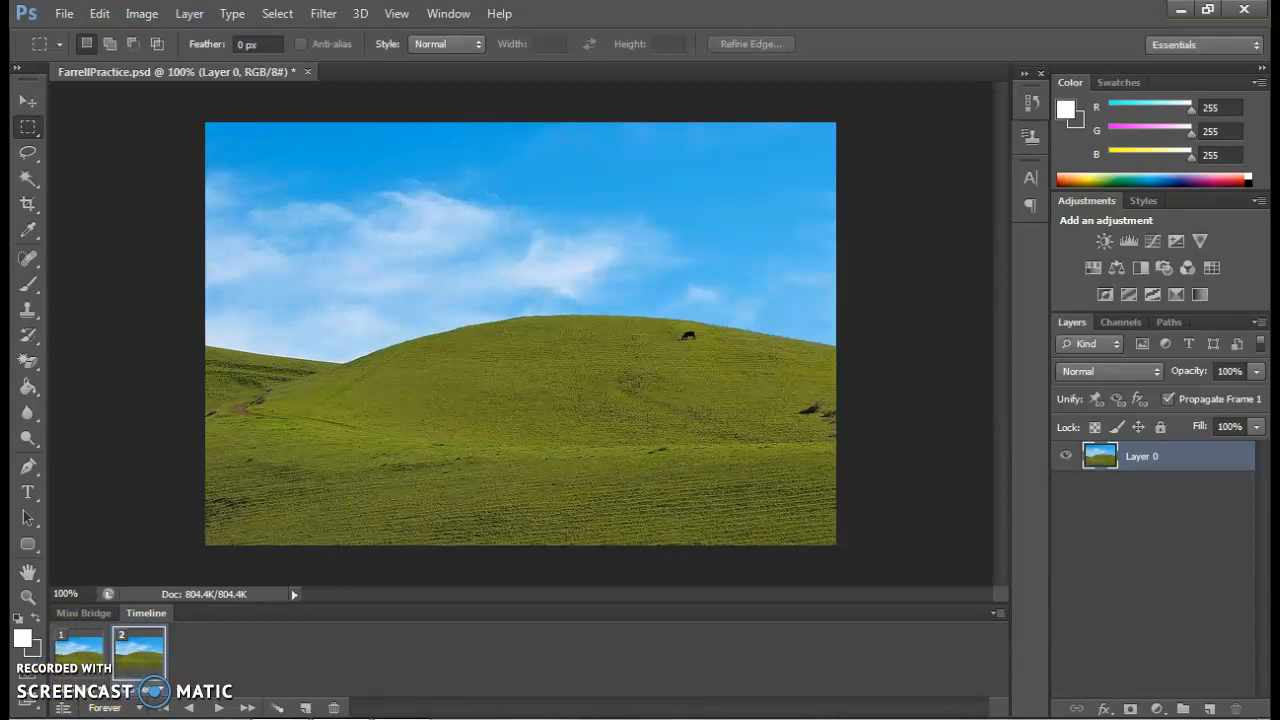
# Check the Creating the Sun instructions in the Sunset gif doc, and add a layer named Sun Frame 2 in Photoshop
pyautogui.hotkey('alt', 'Tab')
pyautogui.moveTo(1263, 340); pyautogui.dragTo(1266, 424)
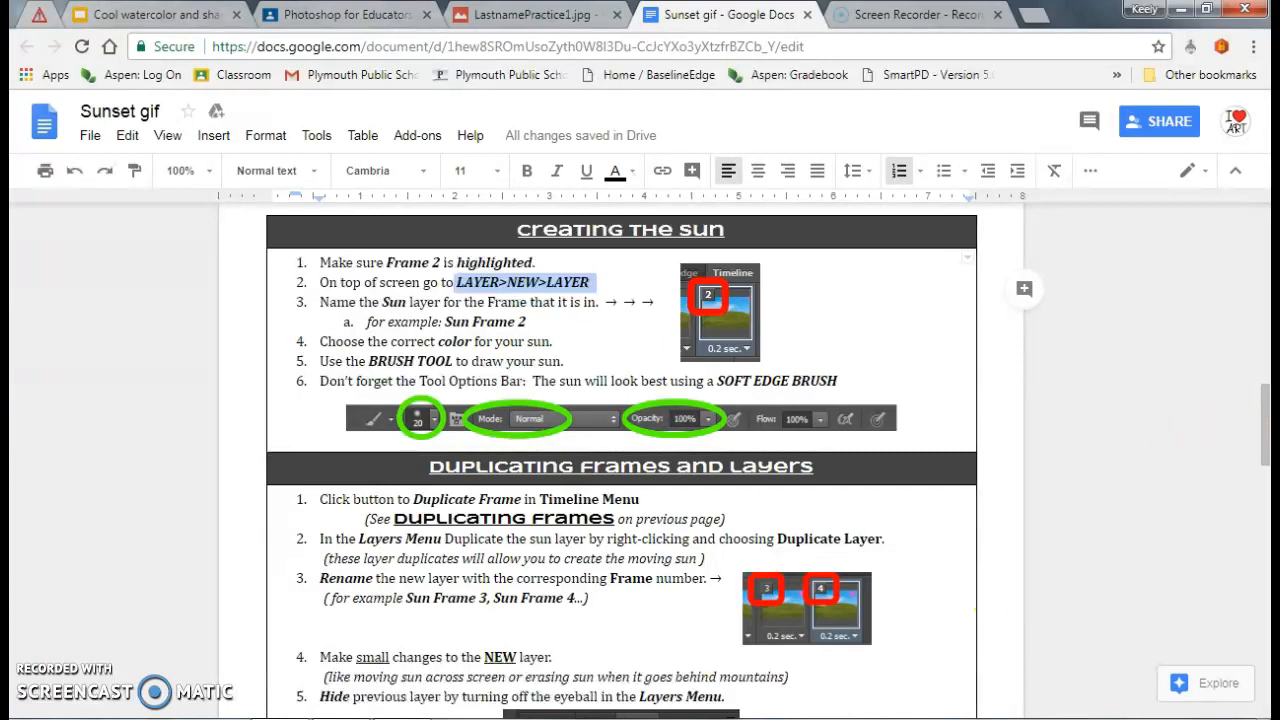
pyautogui.click(331, 718)
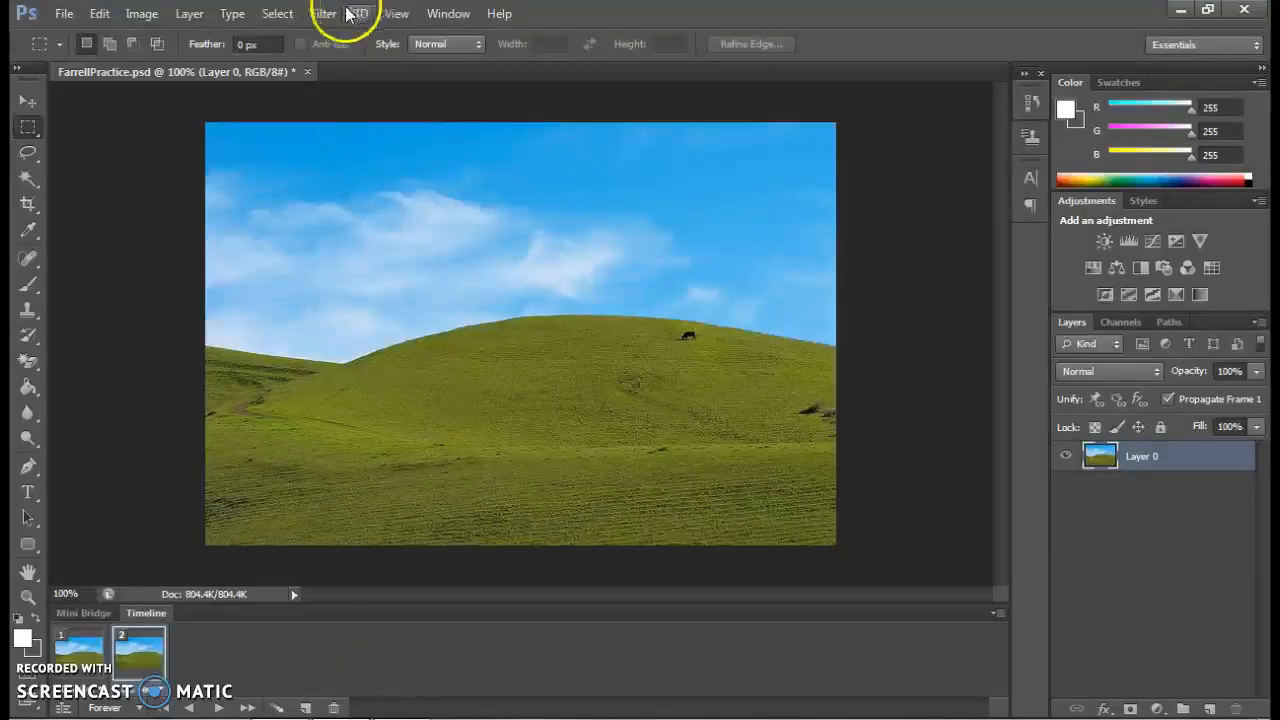
pyautogui.click(182, 14)
pyautogui.moveTo(330, 34)
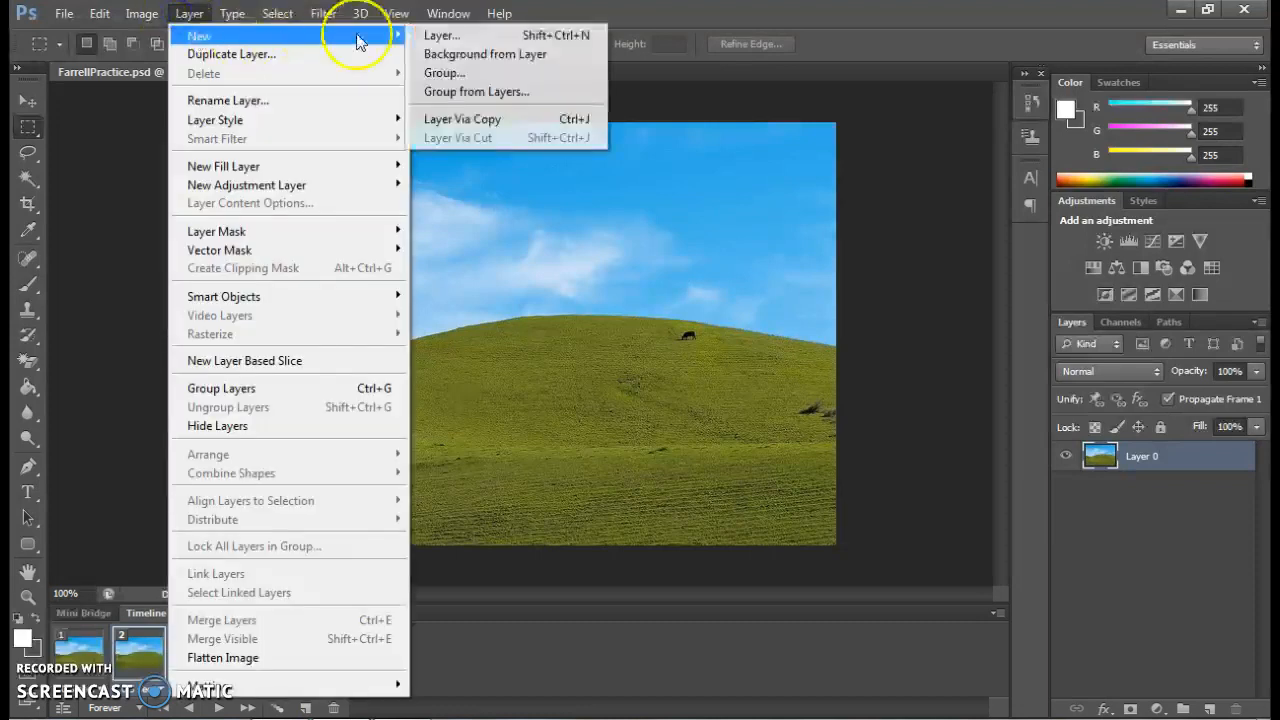
pyautogui.click(437, 38)
pyautogui.write('Sun Frame')
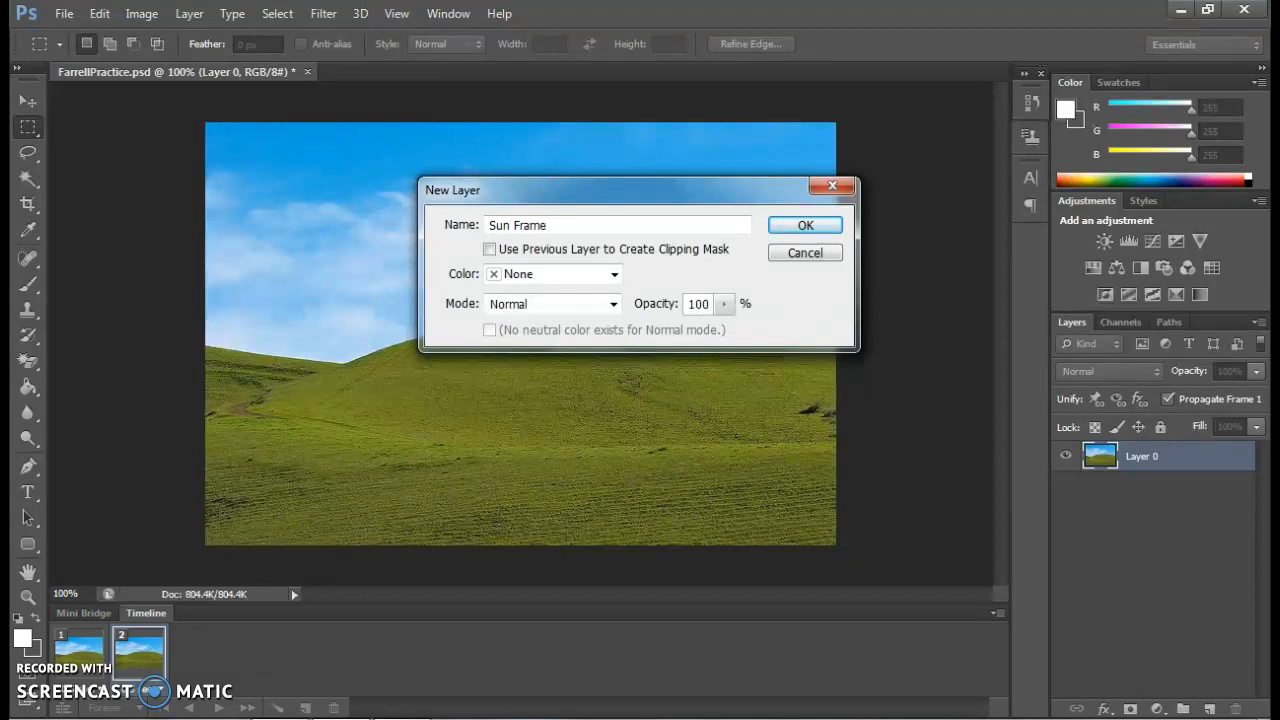
pyautogui.press('Return')
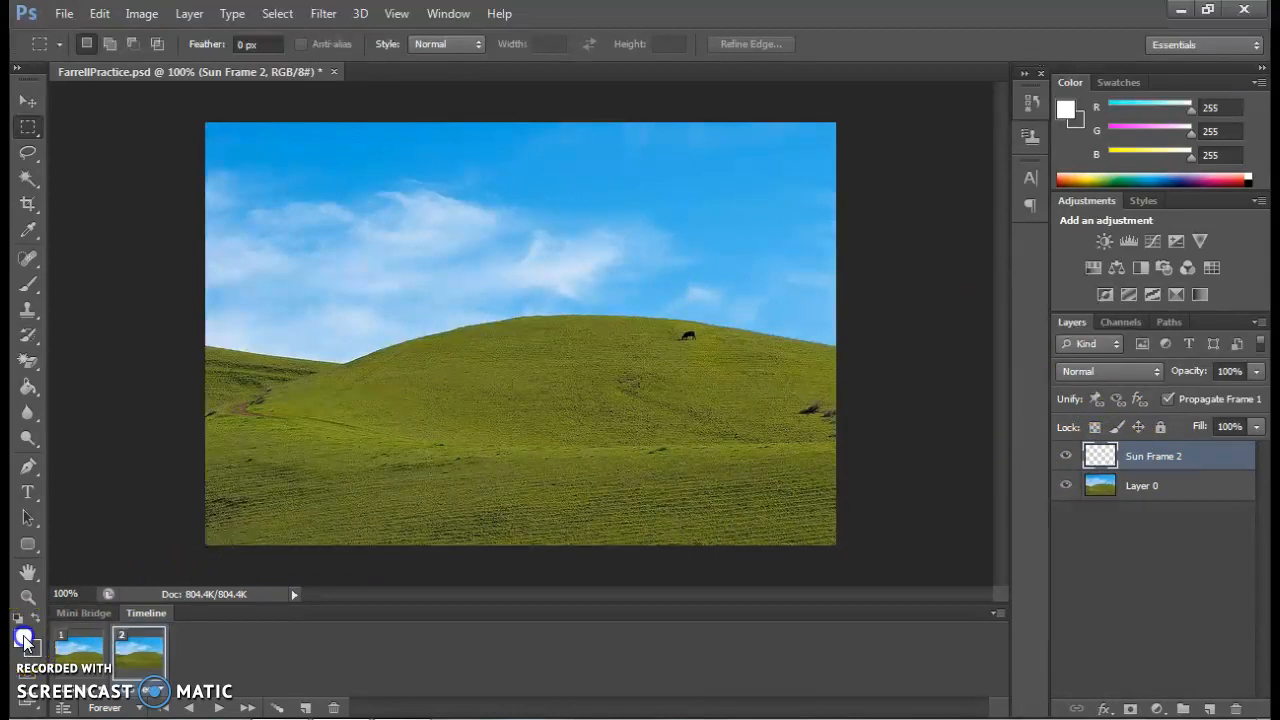
# Set the foreground color to bright yellow, fcf301
pyautogui.click(24, 640)
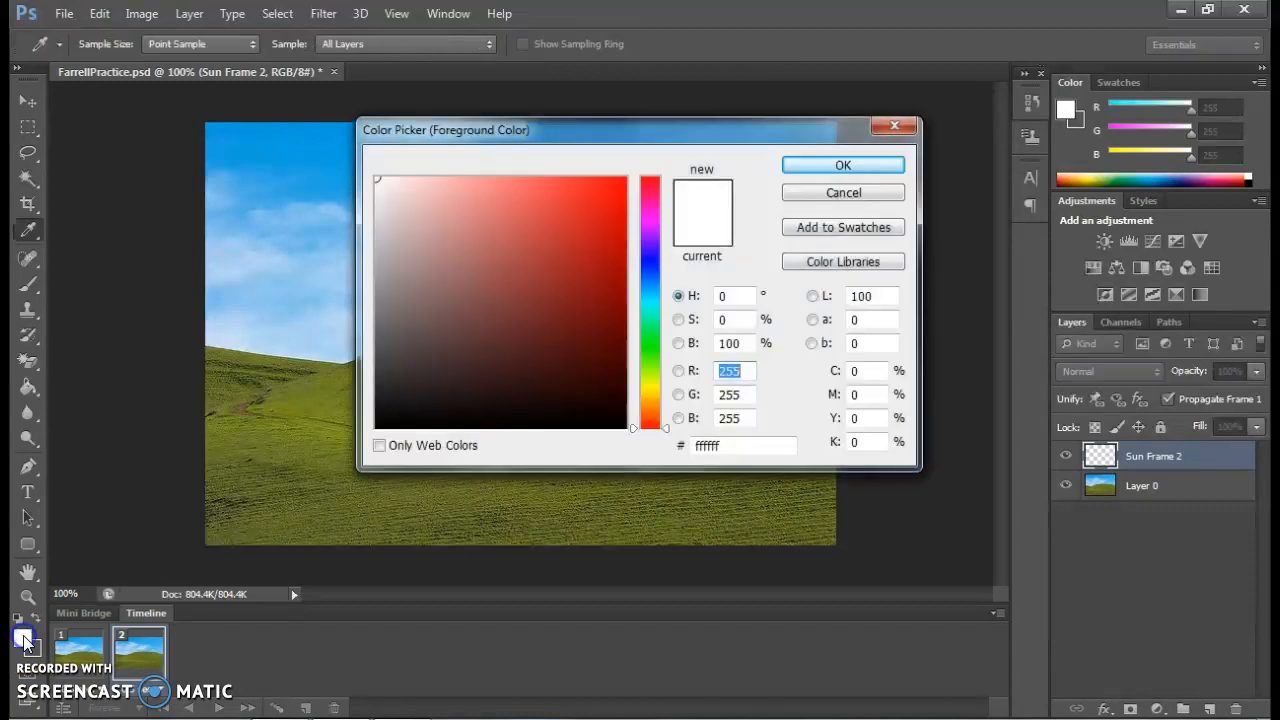
pyautogui.click(651, 390)
pyautogui.moveTo(673, 394); pyautogui.dragTo(671, 389)
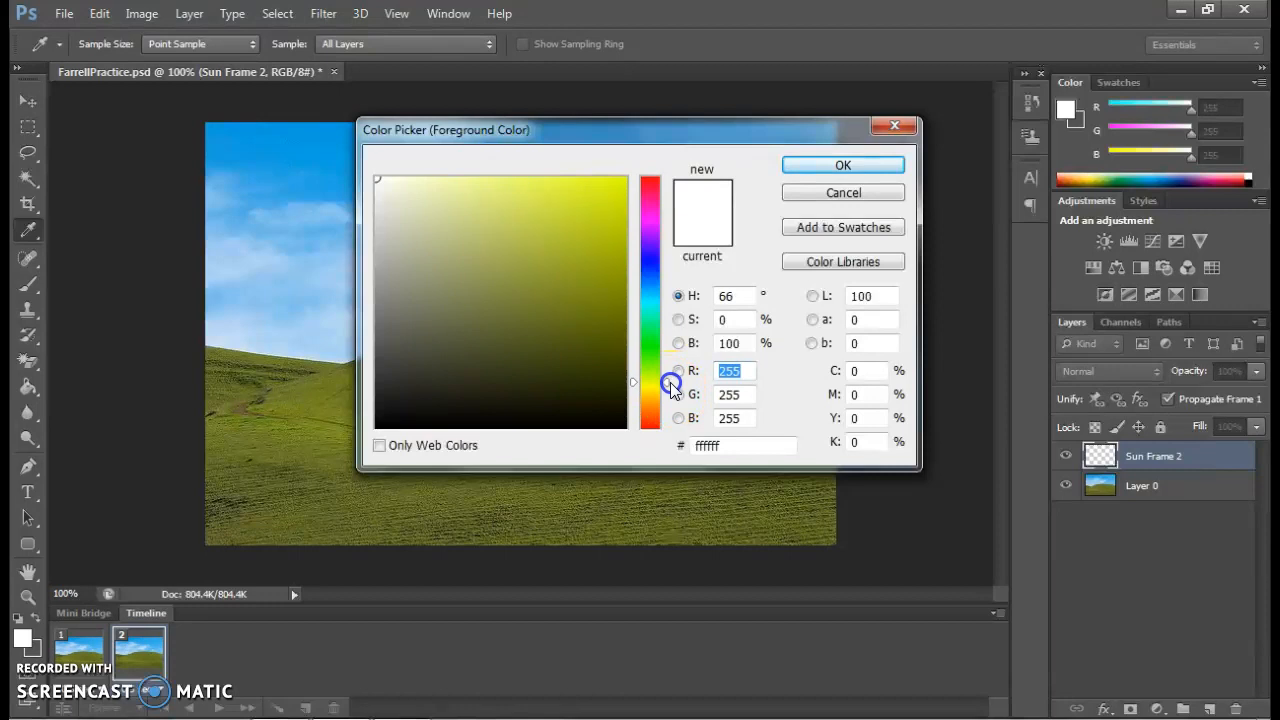
pyautogui.moveTo(391, 188); pyautogui.dragTo(624, 180)
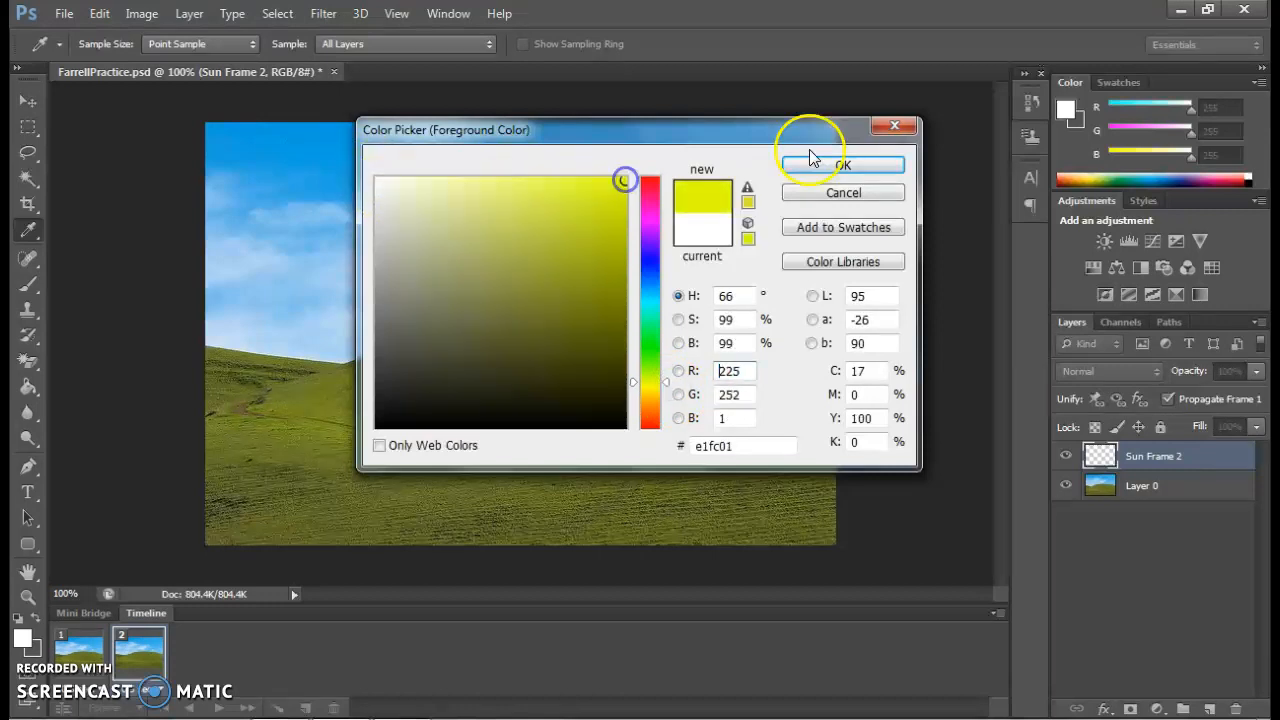
pyautogui.click(651, 387)
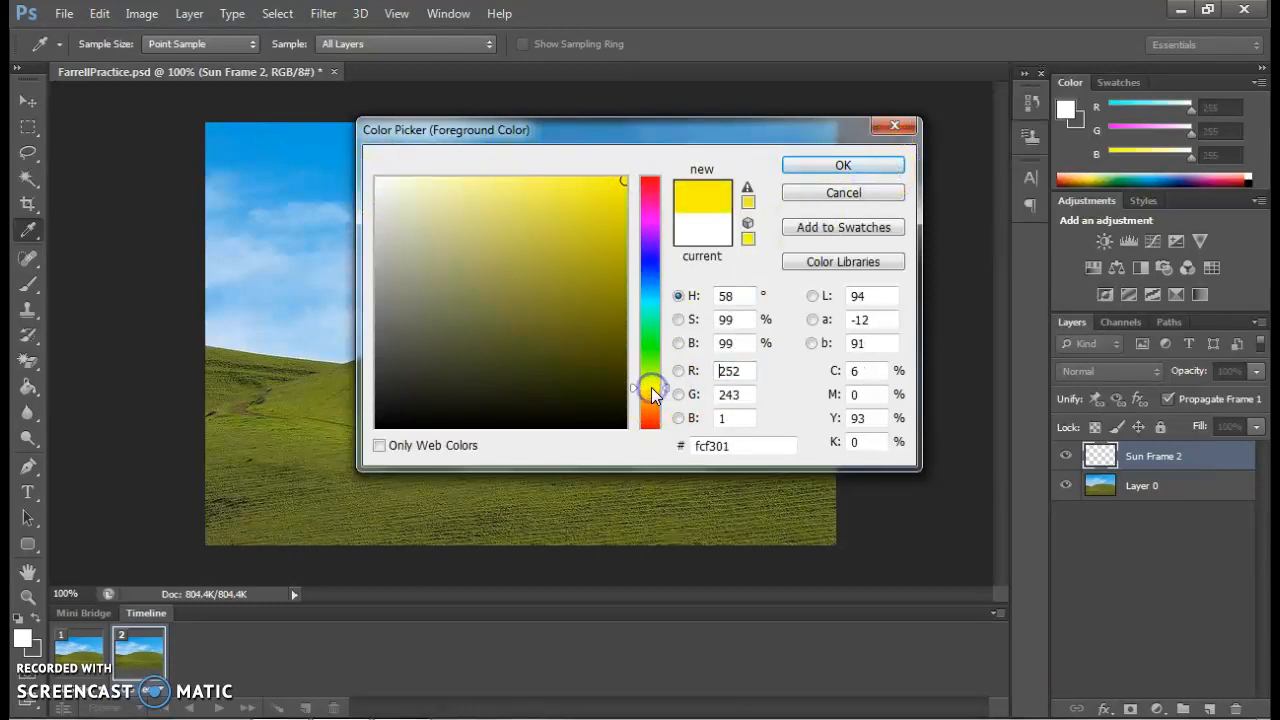
pyautogui.click(876, 170)
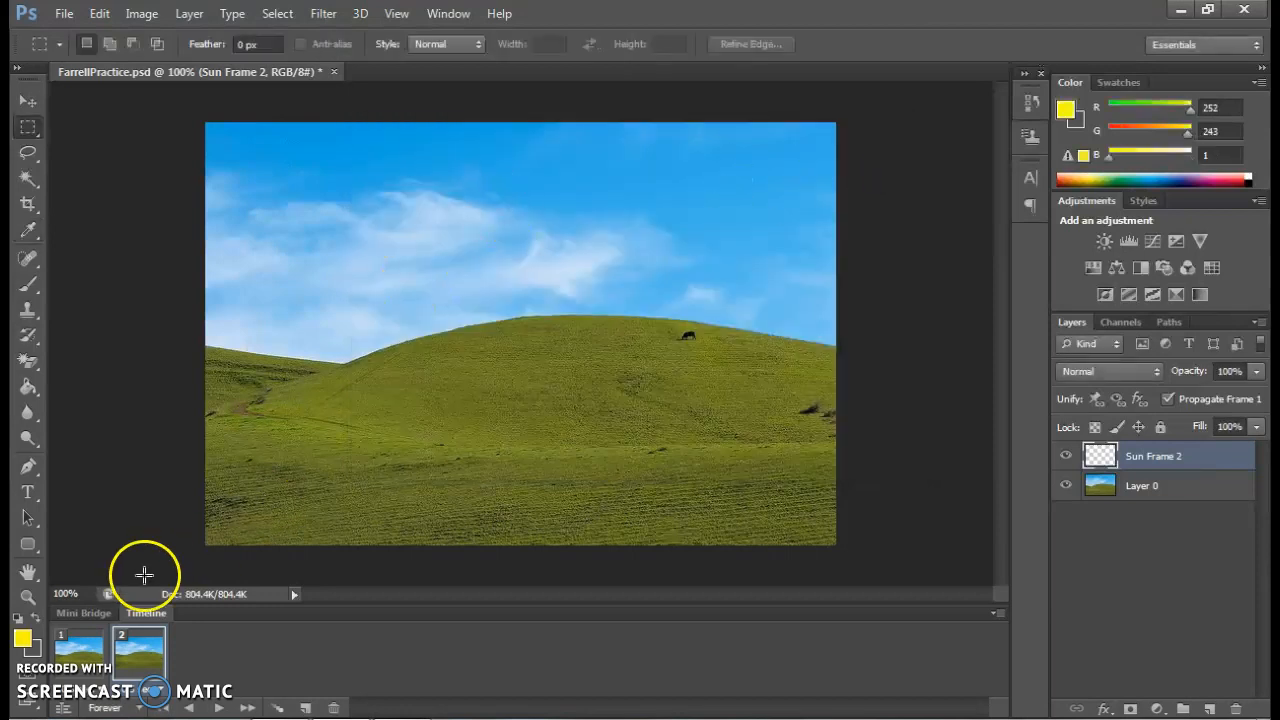
# Select the Brush tool with the Soft Round Pressure Opacity preset and enlarge the brush to 80 px
pyautogui.click(28, 284)
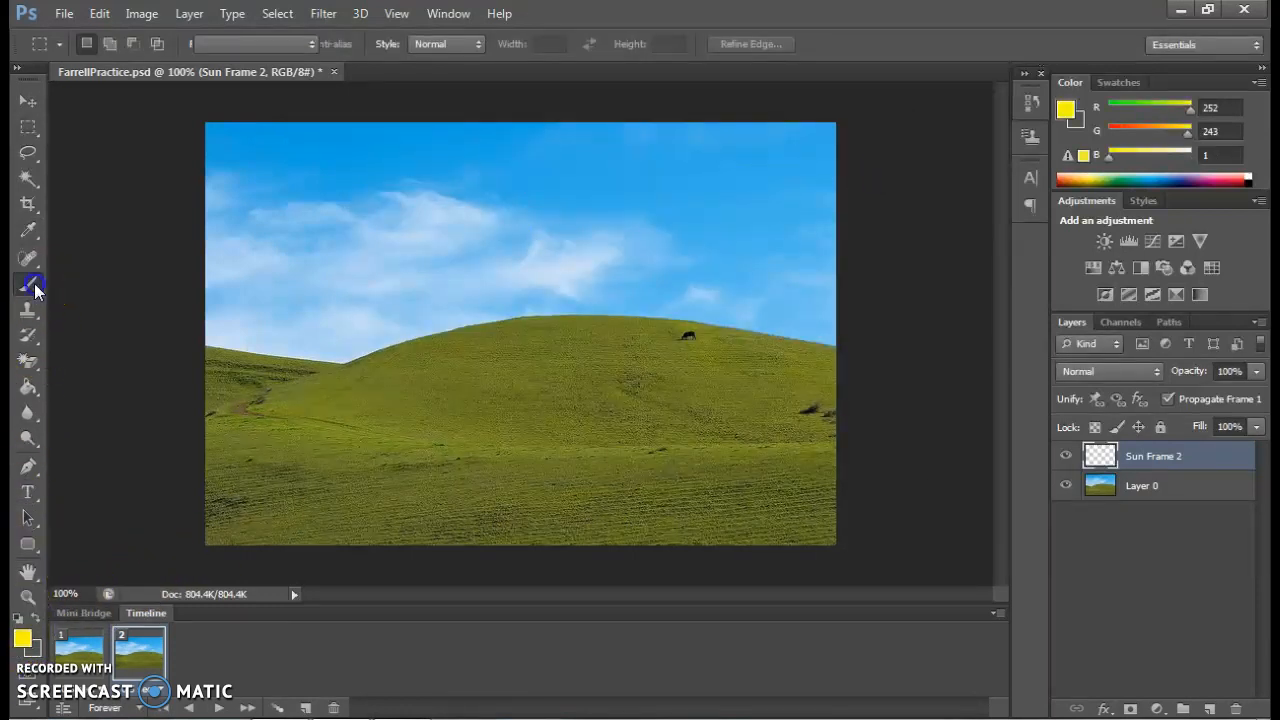
pyautogui.click(103, 45)
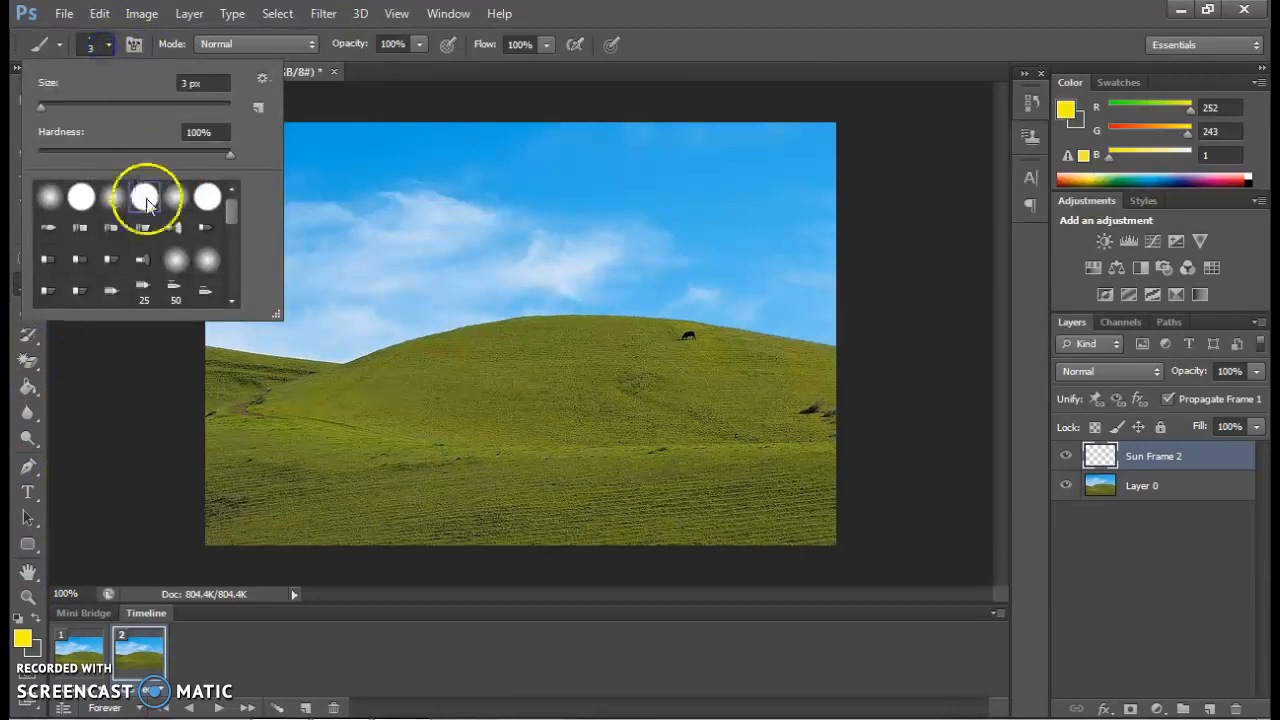
pyautogui.click(172, 200)
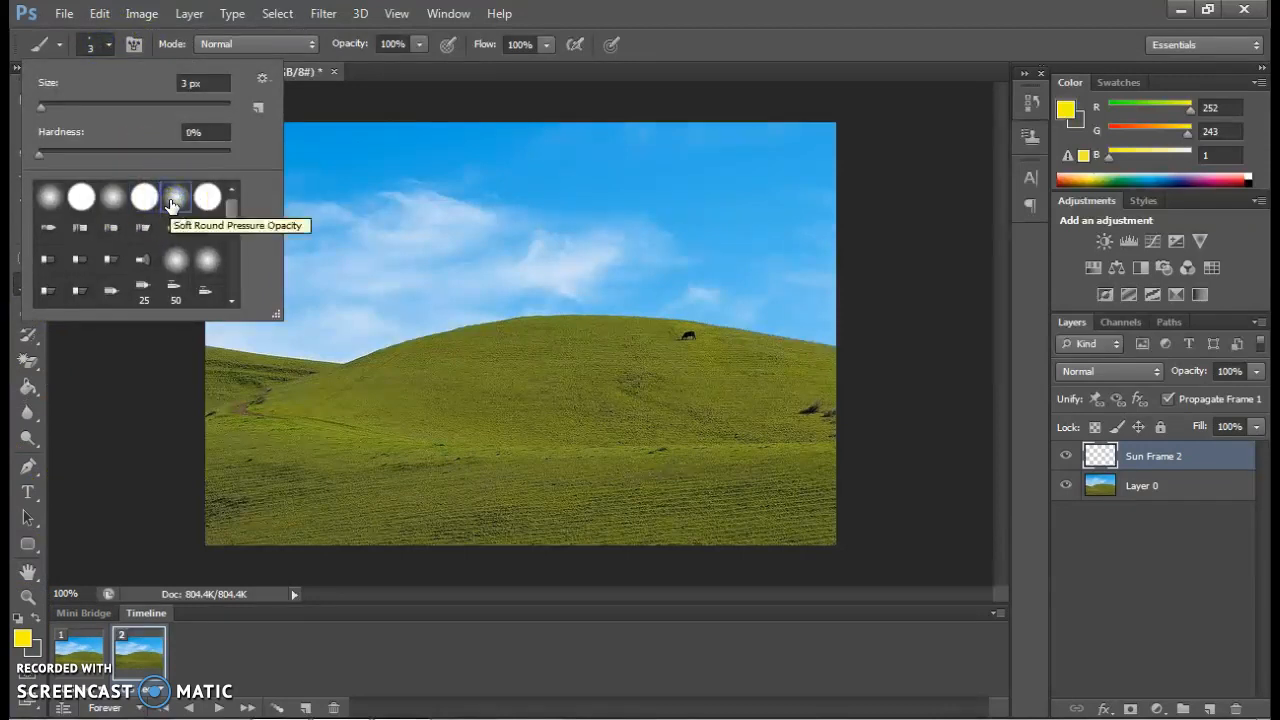
pyautogui.doubleClick(172, 201)
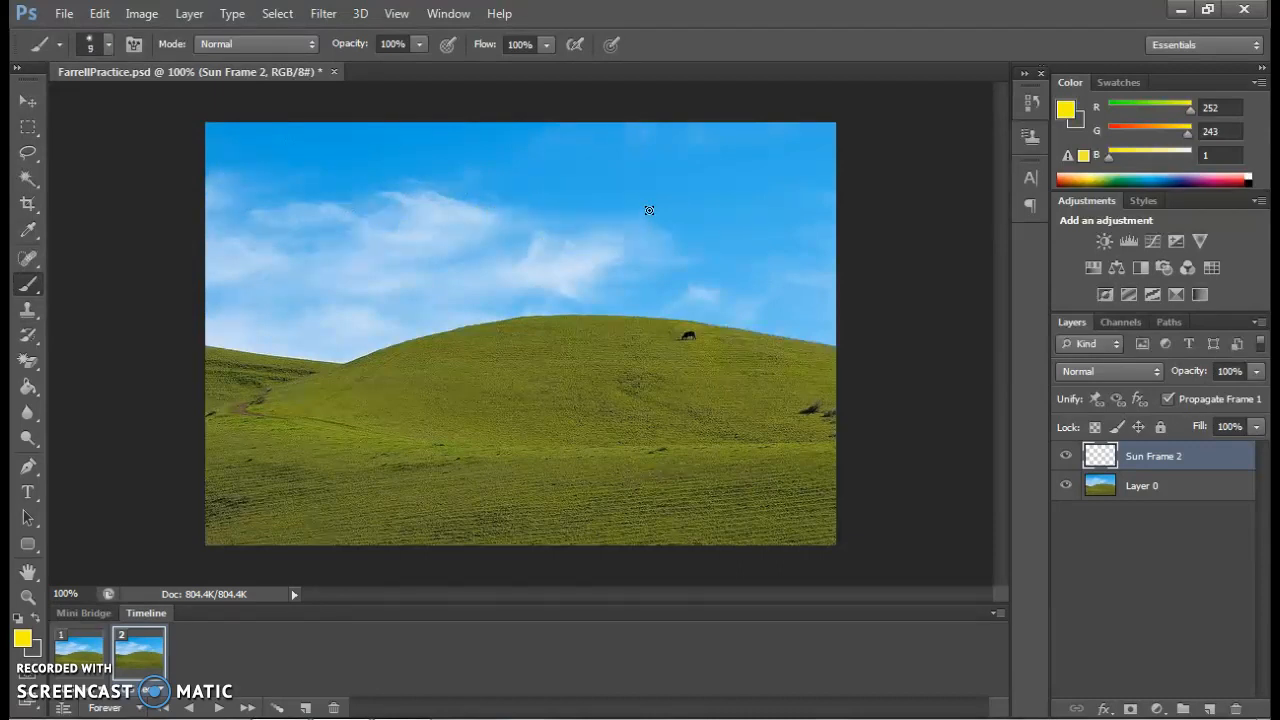
pyautogui.press(']')
pyautogui.press(']')
pyautogui.press(']')
# Try painting a yellow sun over the image's upper-right corner and moving it down and left into the sky
pyautogui.click(829, 135)
pyautogui.moveTo(829, 135); pyautogui.dragTo(829, 135)
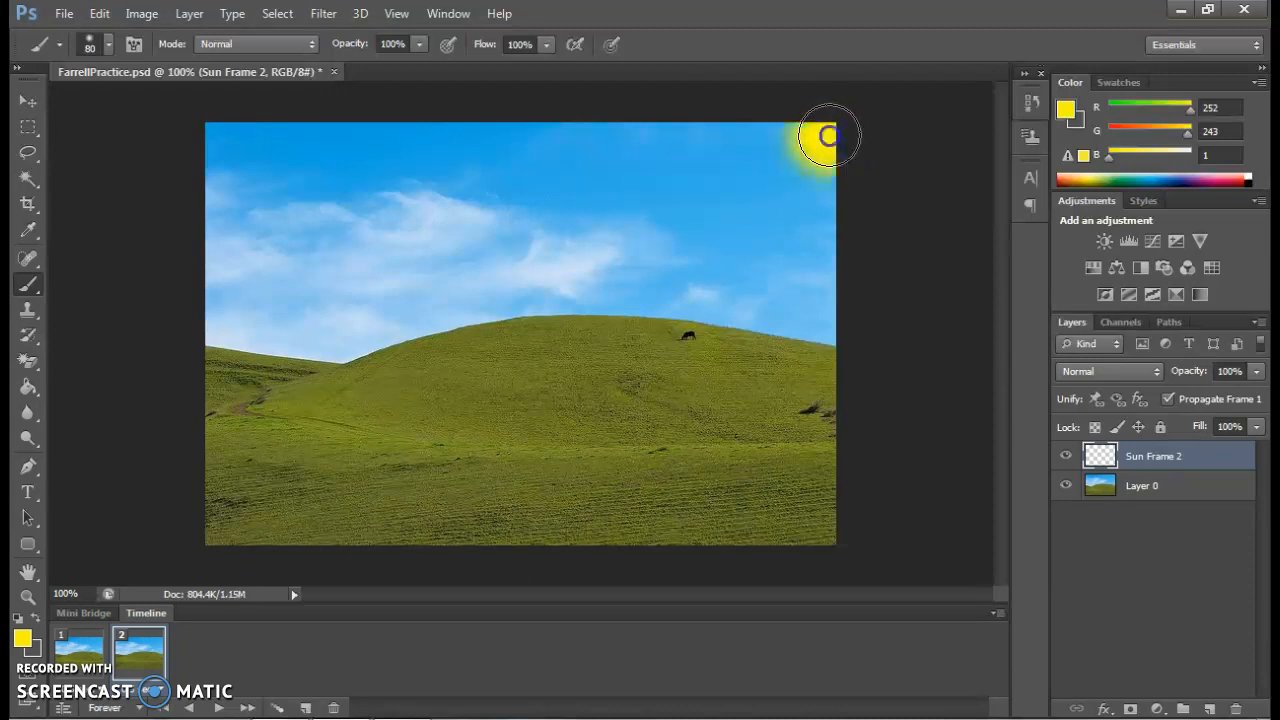
pyautogui.click(28, 101)
pyautogui.moveTo(808, 142); pyautogui.dragTo(648, 190)
pyautogui.moveTo(681, 253); pyautogui.dragTo(602, 180)
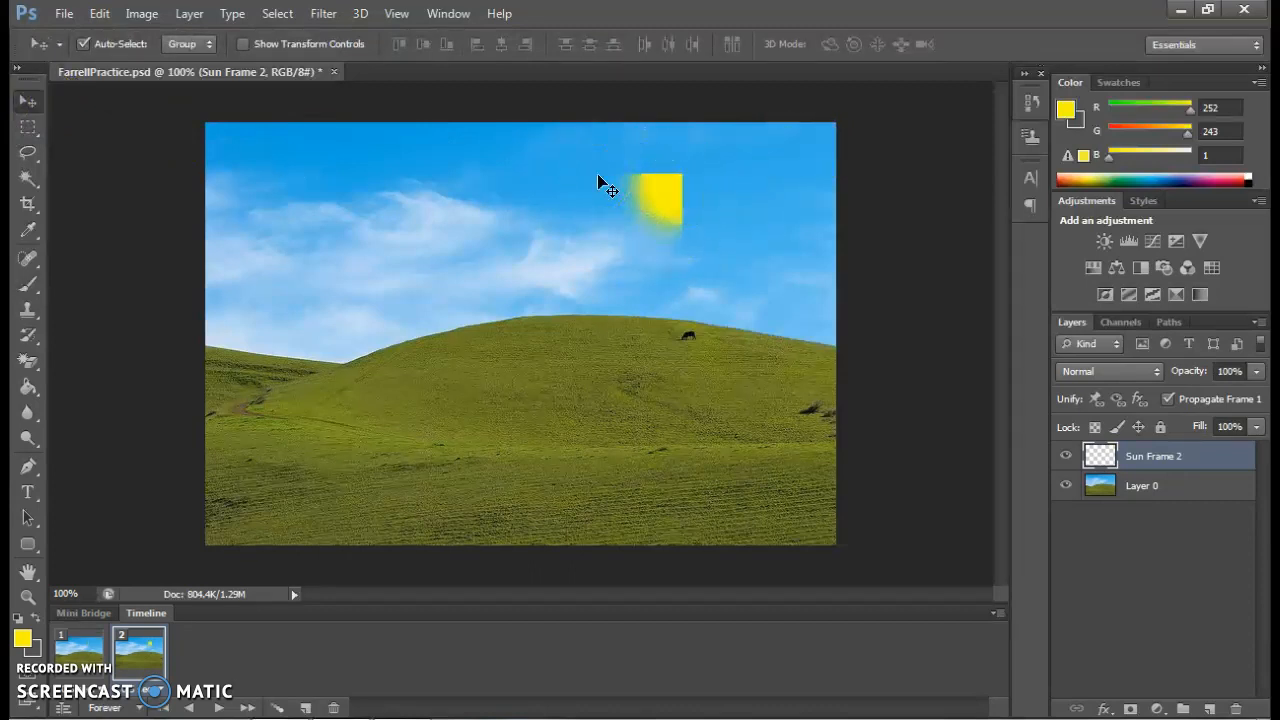
# Revert the image to the New Layer history state to undo the sun's brush strokes and move
pyautogui.click(1032, 104)
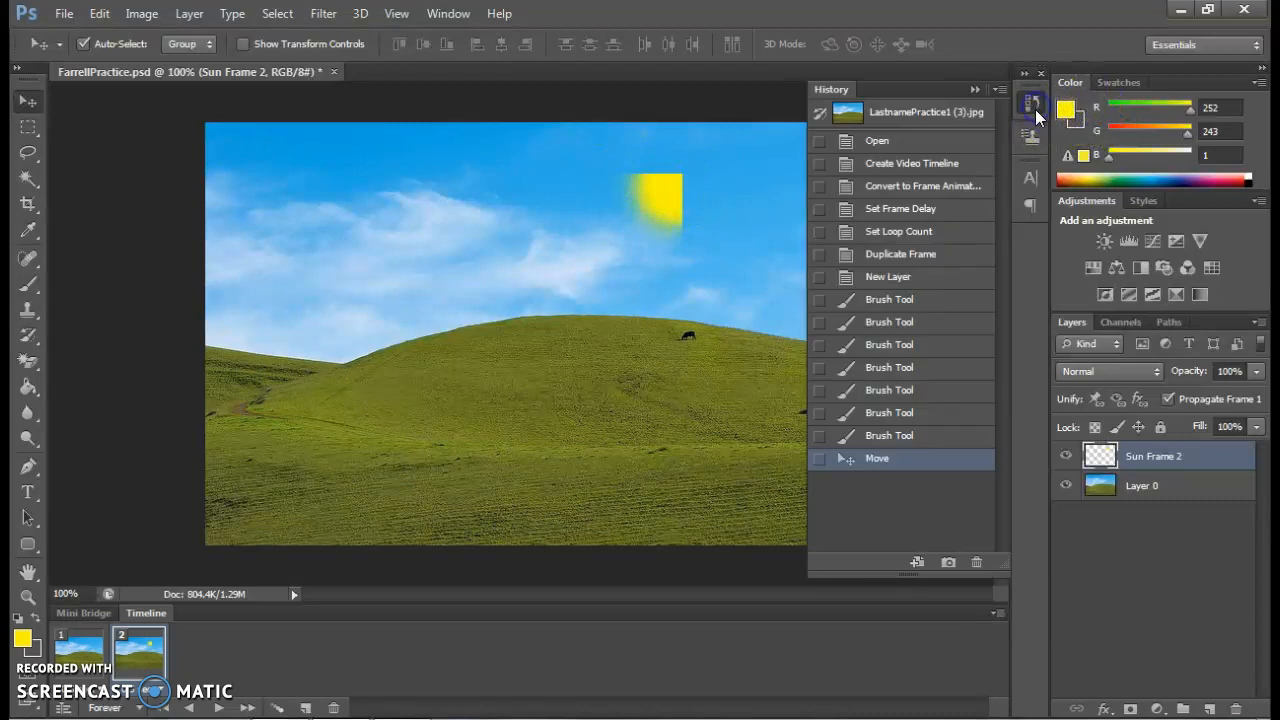
pyautogui.click(912, 277)
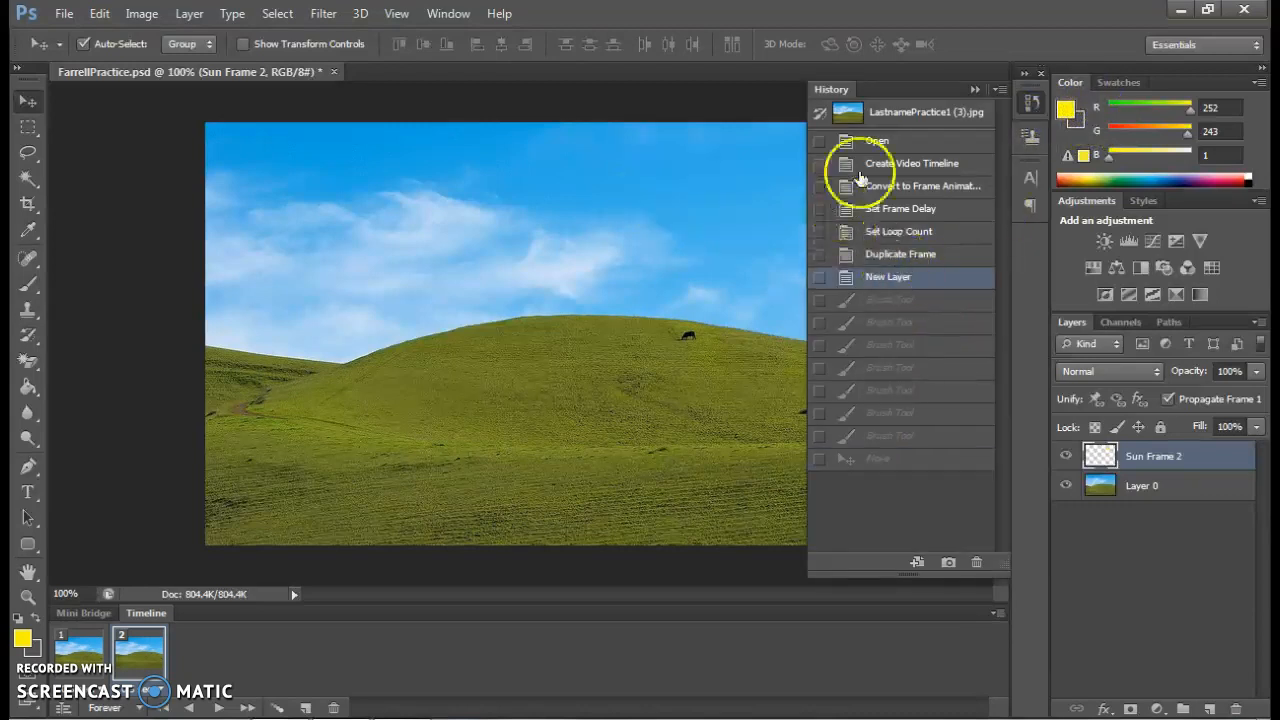
pyautogui.click(974, 90)
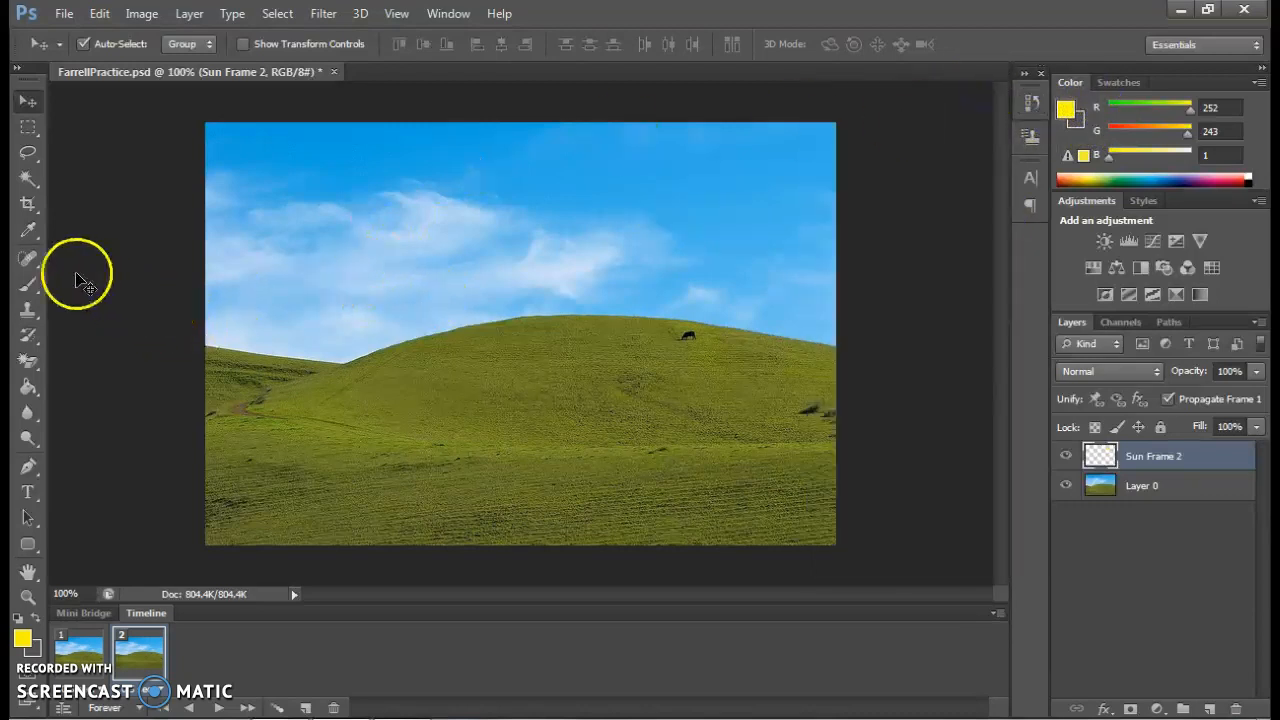
# Paint a full yellow sun over the hilltop on Sun Frame 2 and move it partly past the sky's upper-right corner
pyautogui.press('b')
pyautogui.click(557, 295)
pyautogui.click(558, 295)
pyautogui.click(28, 101)
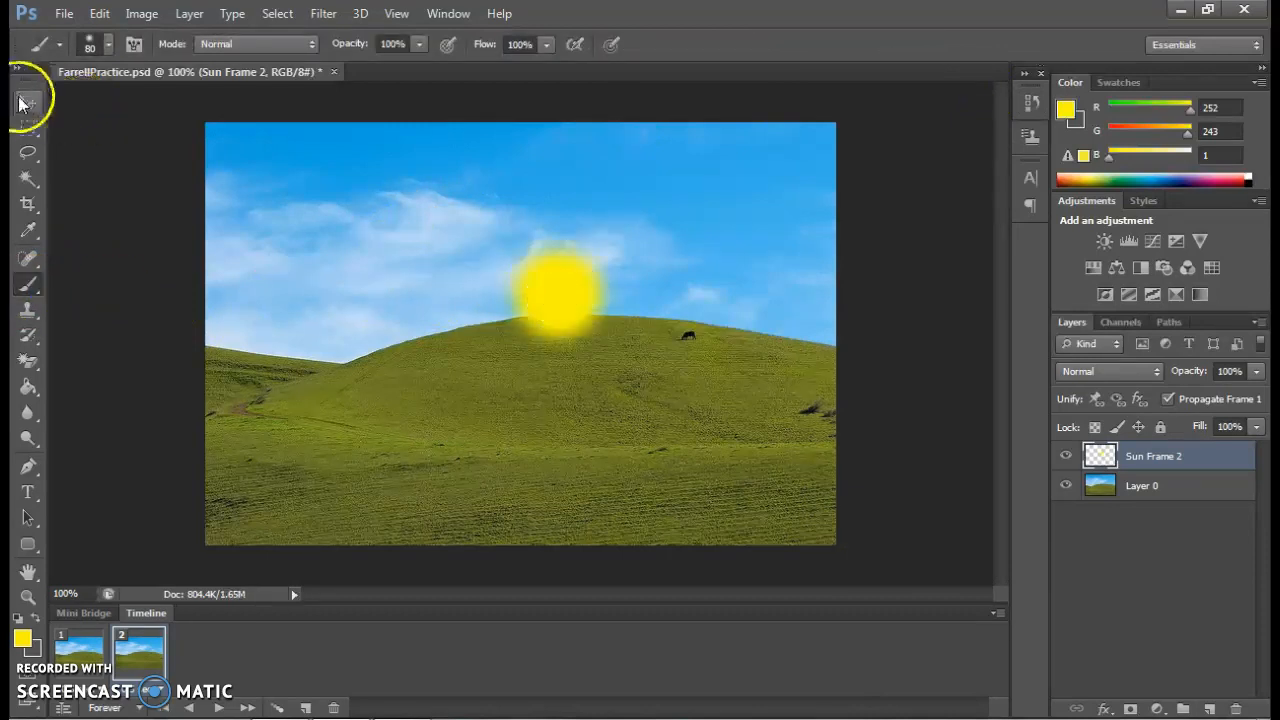
pyautogui.moveTo(582, 297); pyautogui.dragTo(825, 133)
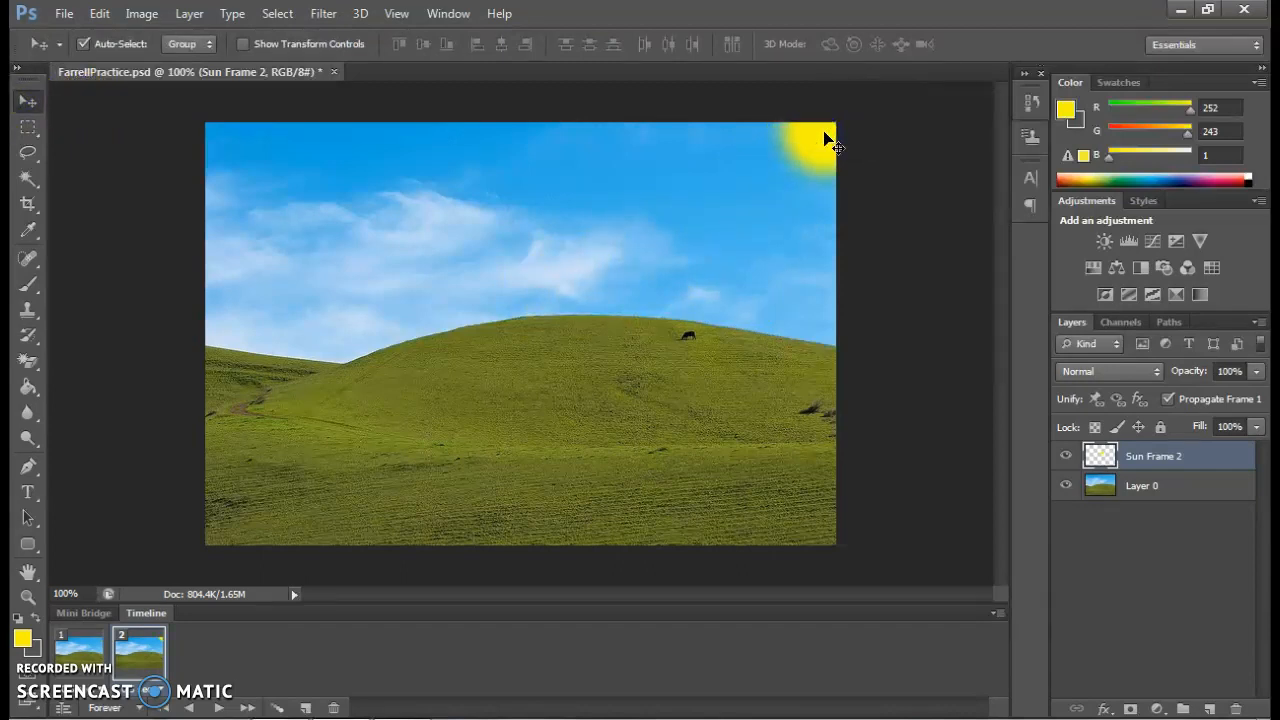
# Check the Duplicating Frames and Layers instructions in the Sunset gif doc, and duplicate frame 2 in the Photoshop timeline
pyautogui.click(336, 716)
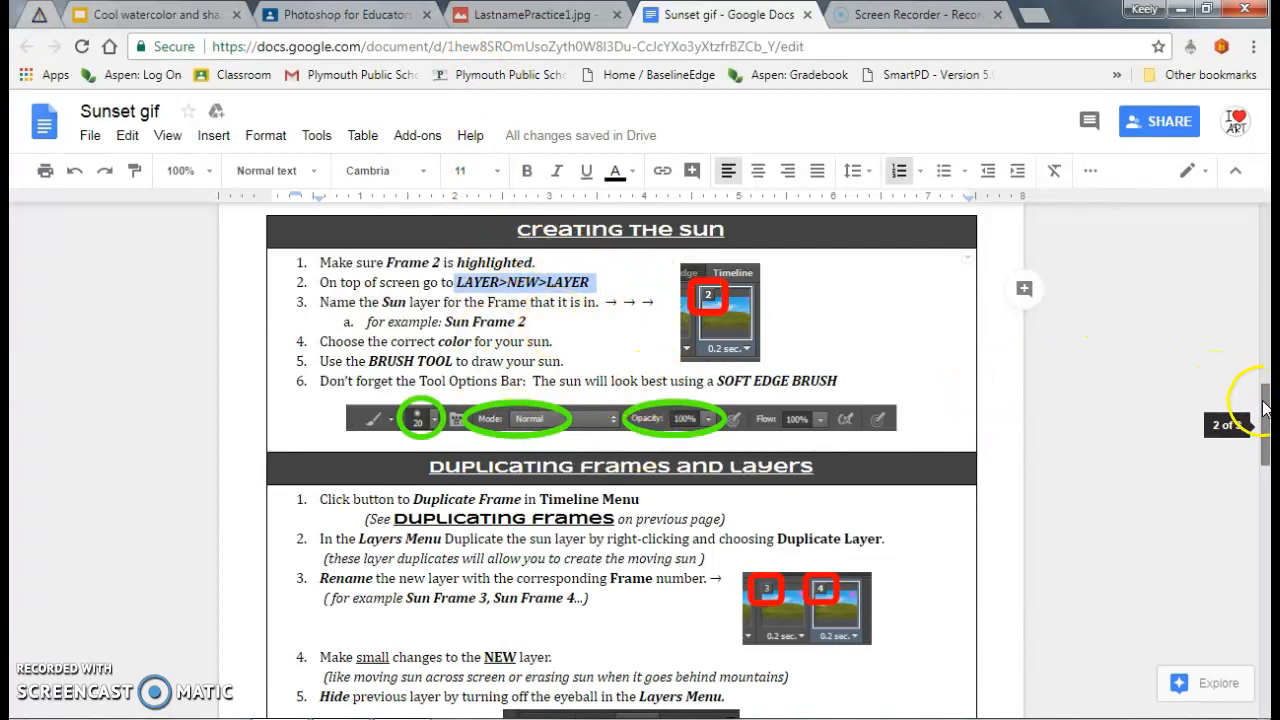
pyautogui.moveTo(1266, 418); pyautogui.dragTo(1266, 460)
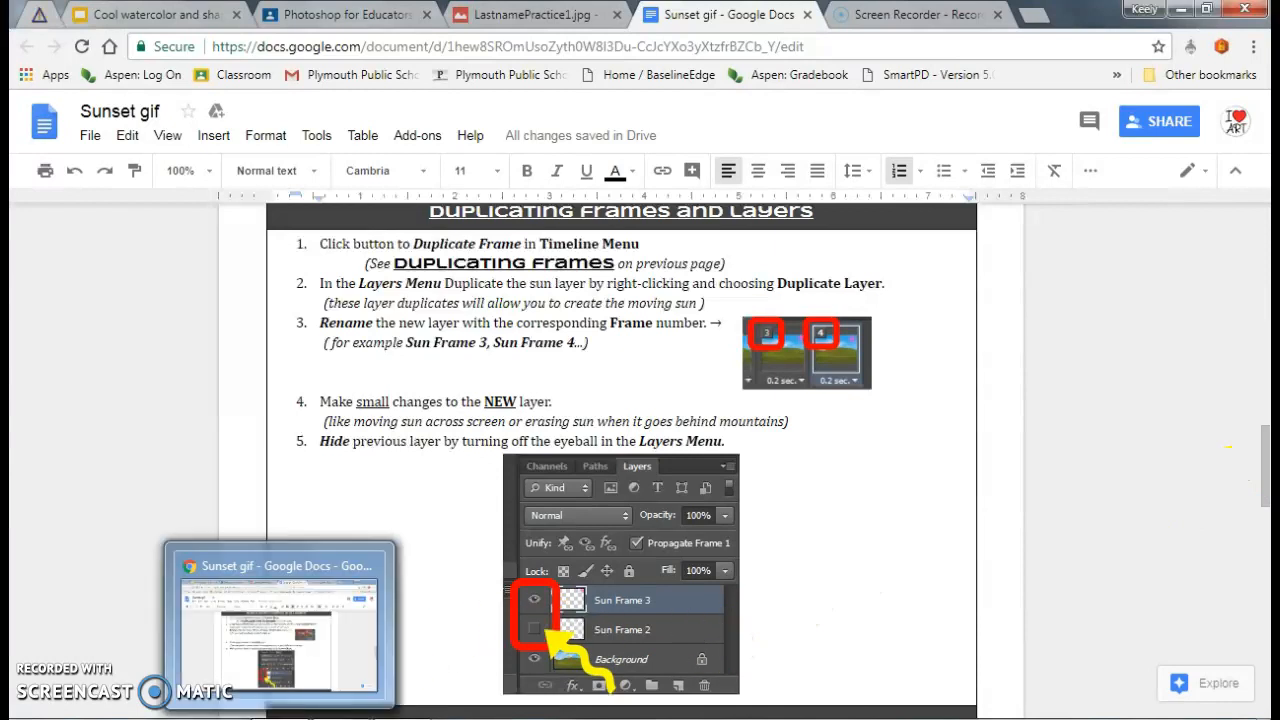
pyautogui.click(342, 718)
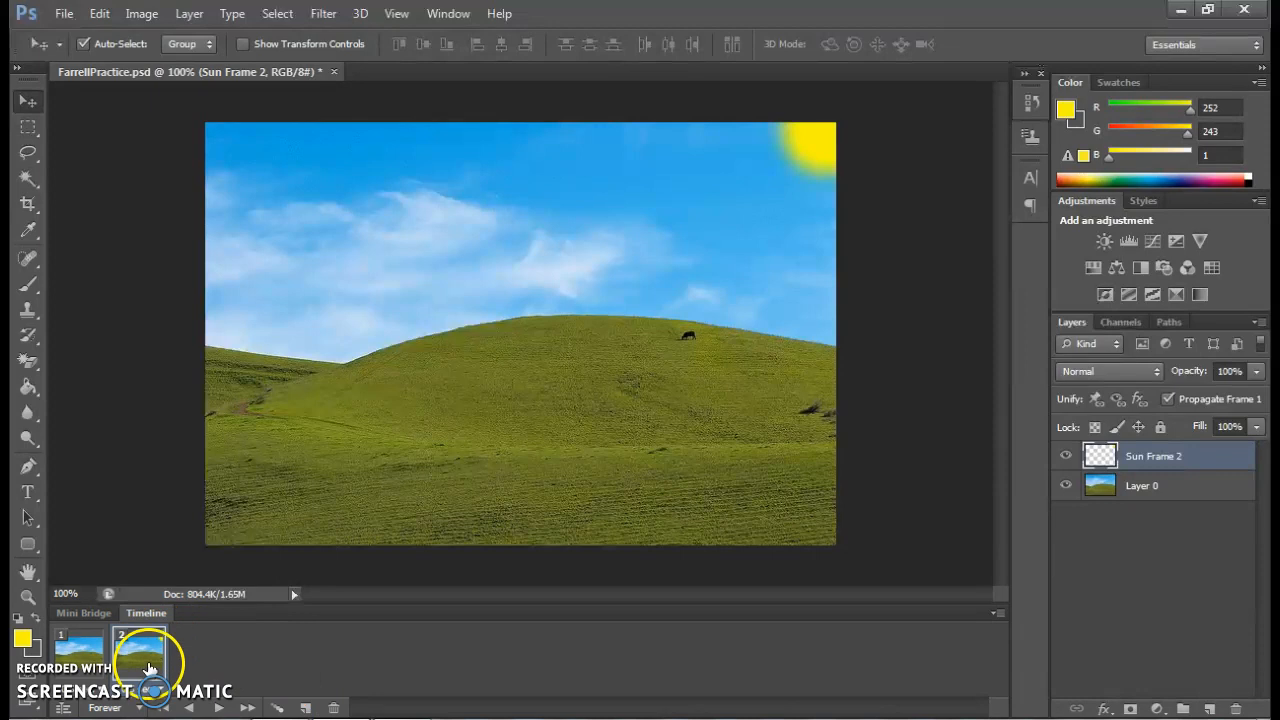
pyautogui.click(305, 707)
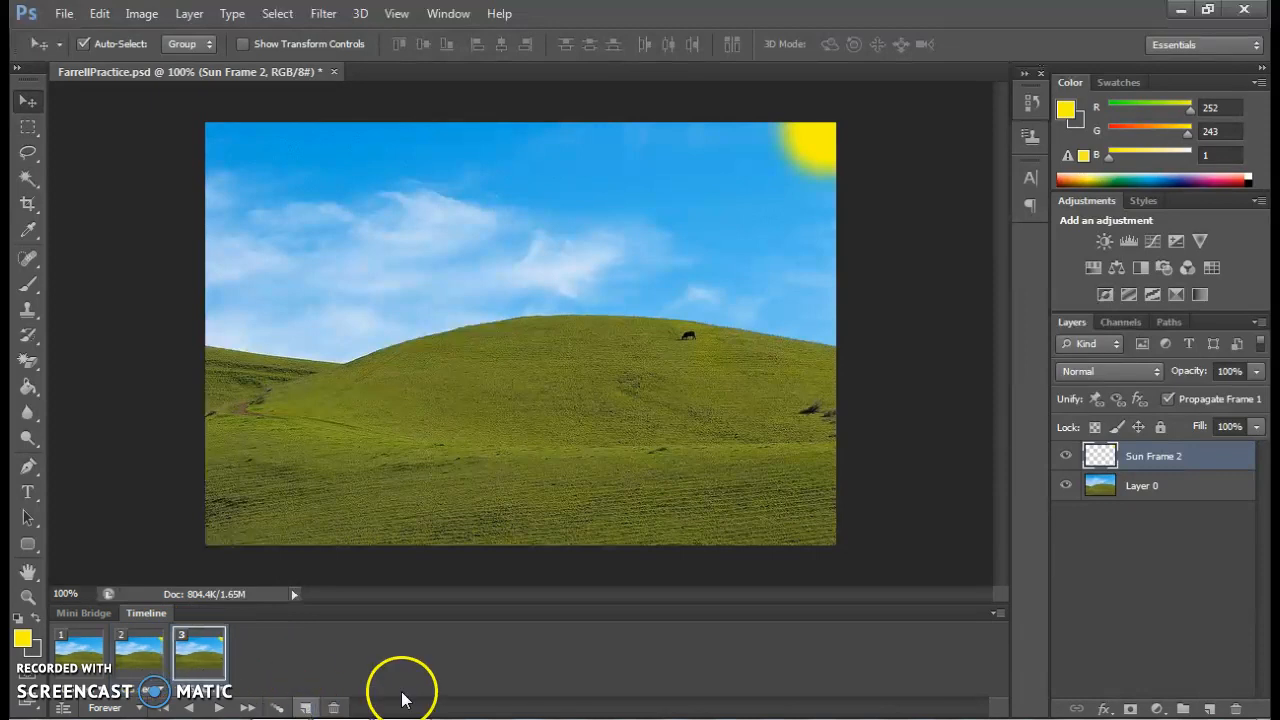
# Duplicate the Sun Frame 2 layer as Sun Frame 3
pyautogui.click(1176, 456)
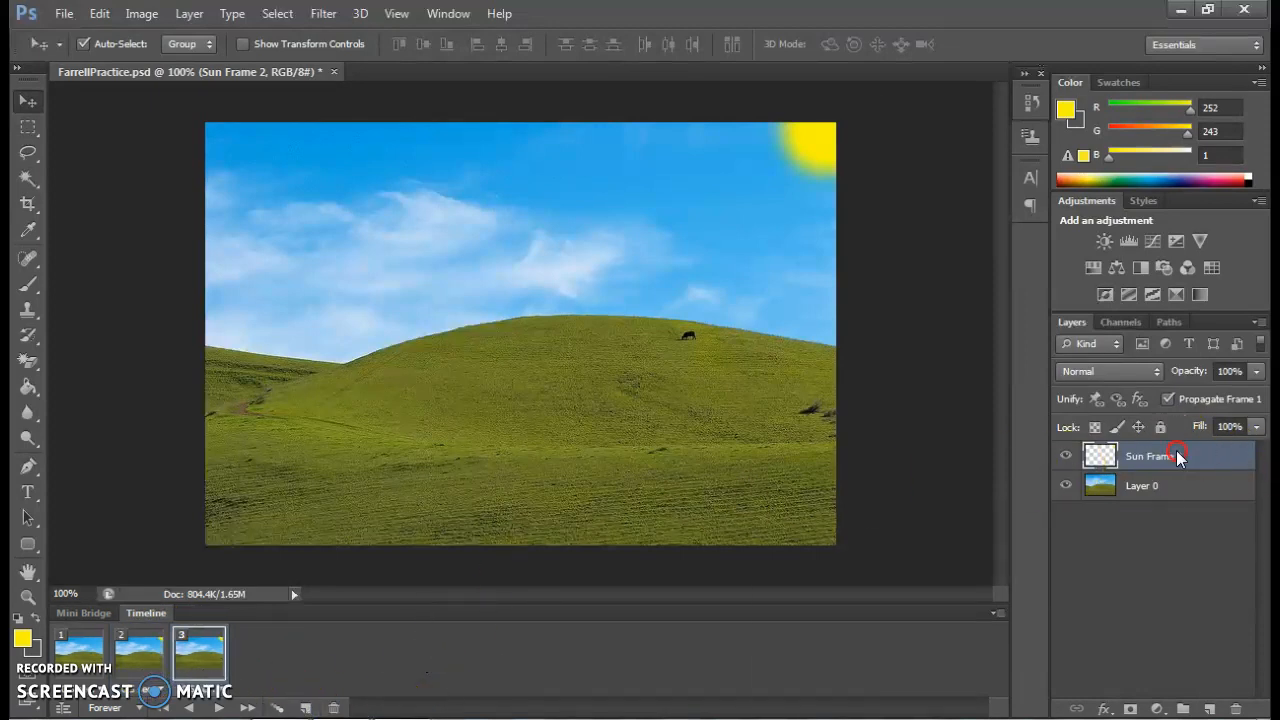
pyautogui.click(888, 160)
pyautogui.click(647, 245)
pyautogui.write('3')
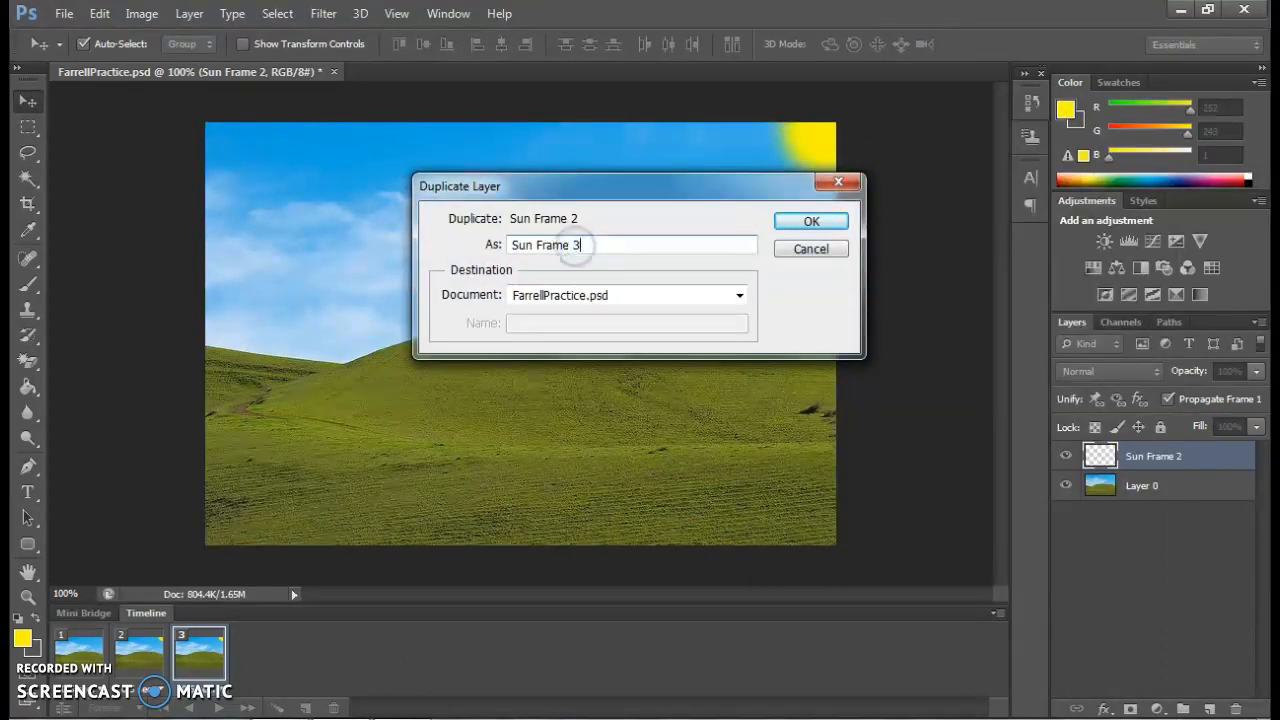
pyautogui.press('Return')
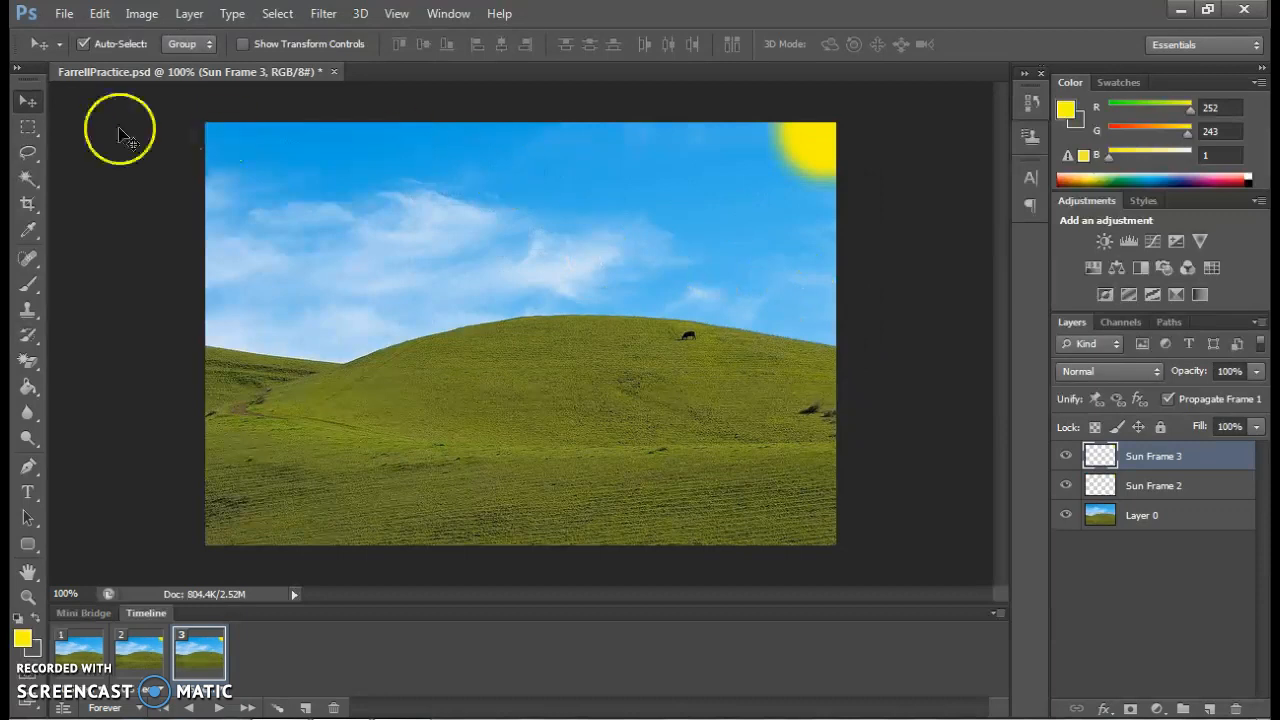
# Move the Sun Frame 3 sun slightly down and left from the sky's corner, and hide the Sun Frame 2 layer
pyautogui.moveTo(797, 174); pyautogui.dragTo(749, 206)
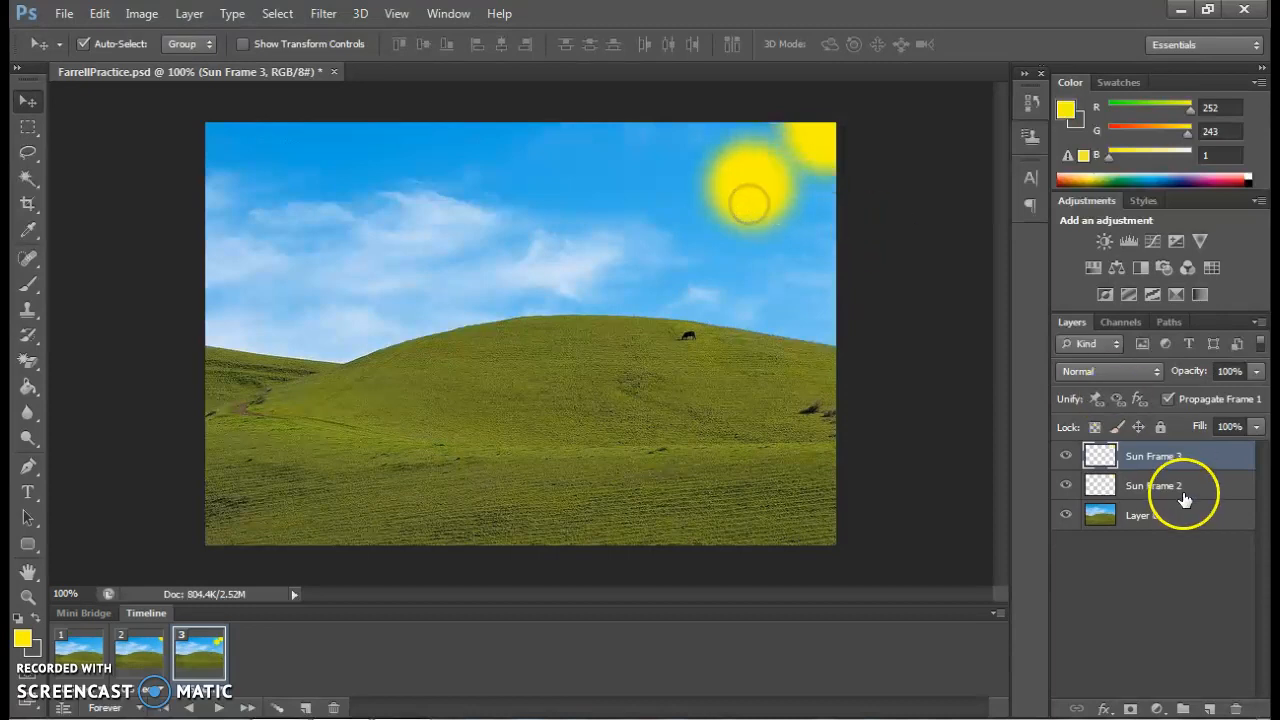
pyautogui.click(1066, 456)
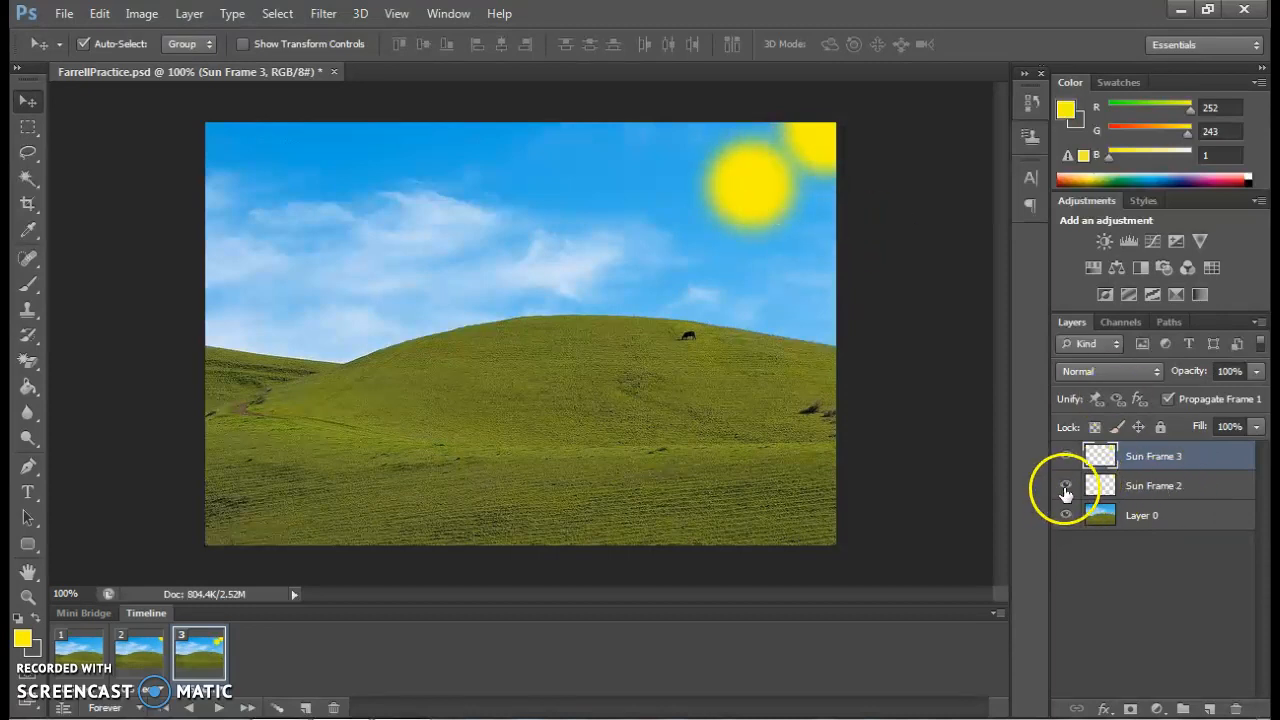
pyautogui.click(1066, 486)
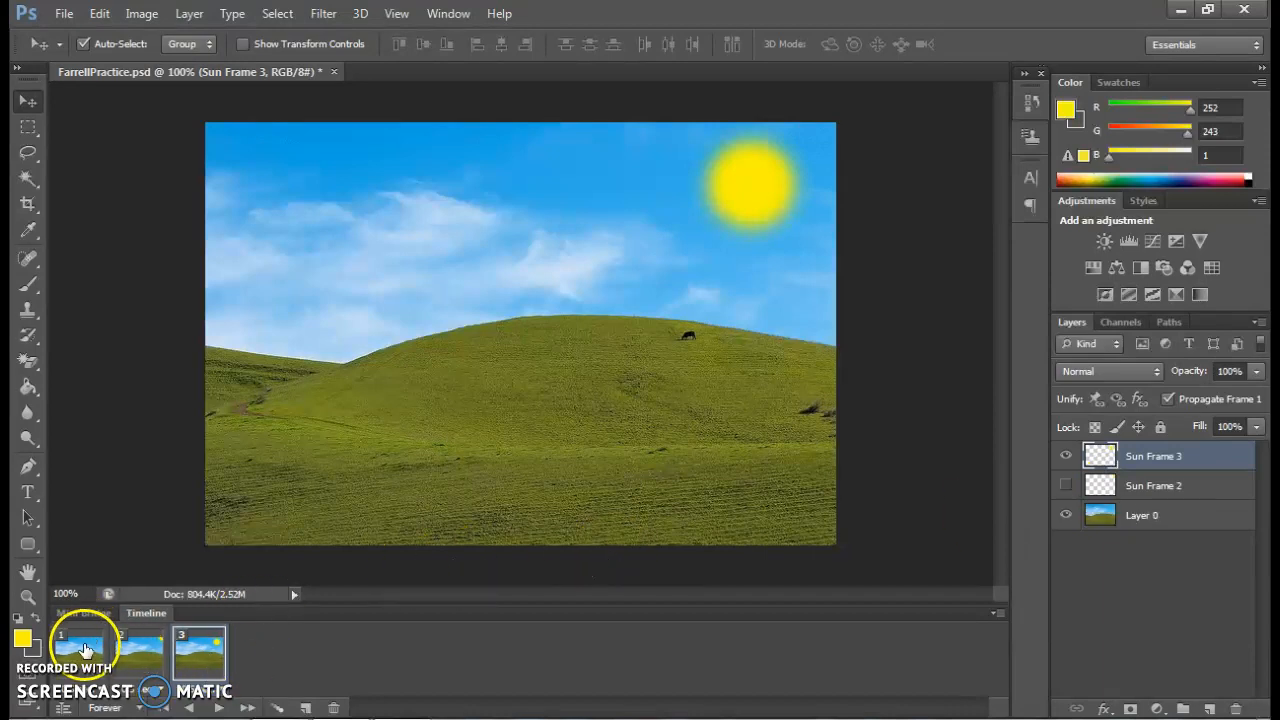
# Duplicate frame 3 as a fourth timeline frame, delete the surplus fifth frame, and keep frame 4 selected
pyautogui.click(209, 663)
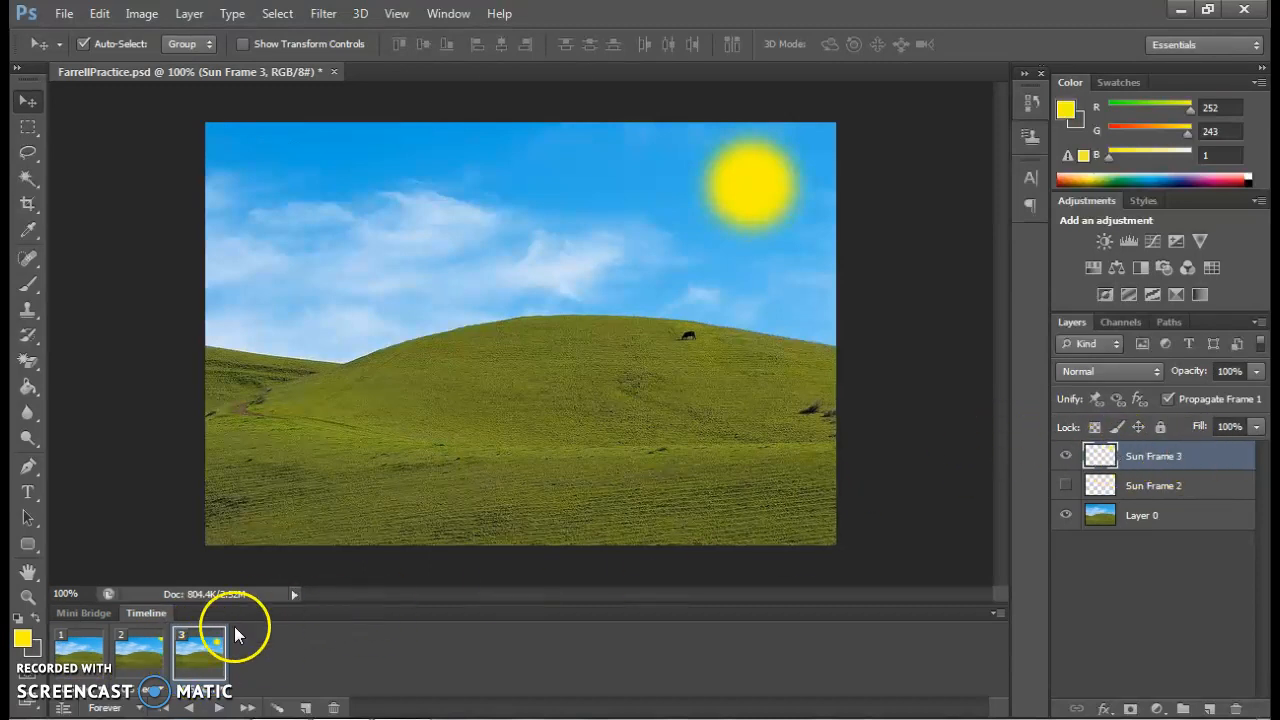
pyautogui.doubleClick(304, 710)
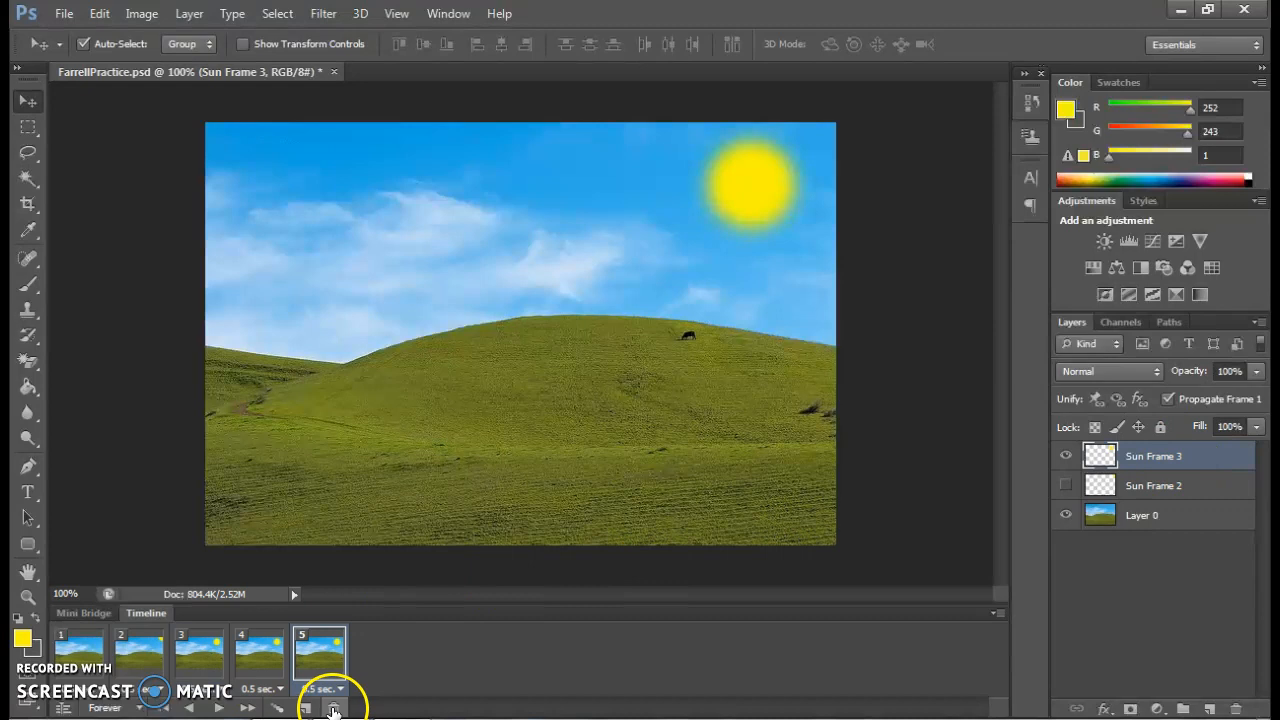
pyautogui.click(335, 705)
pyautogui.click(588, 282)
pyautogui.click(243, 640)
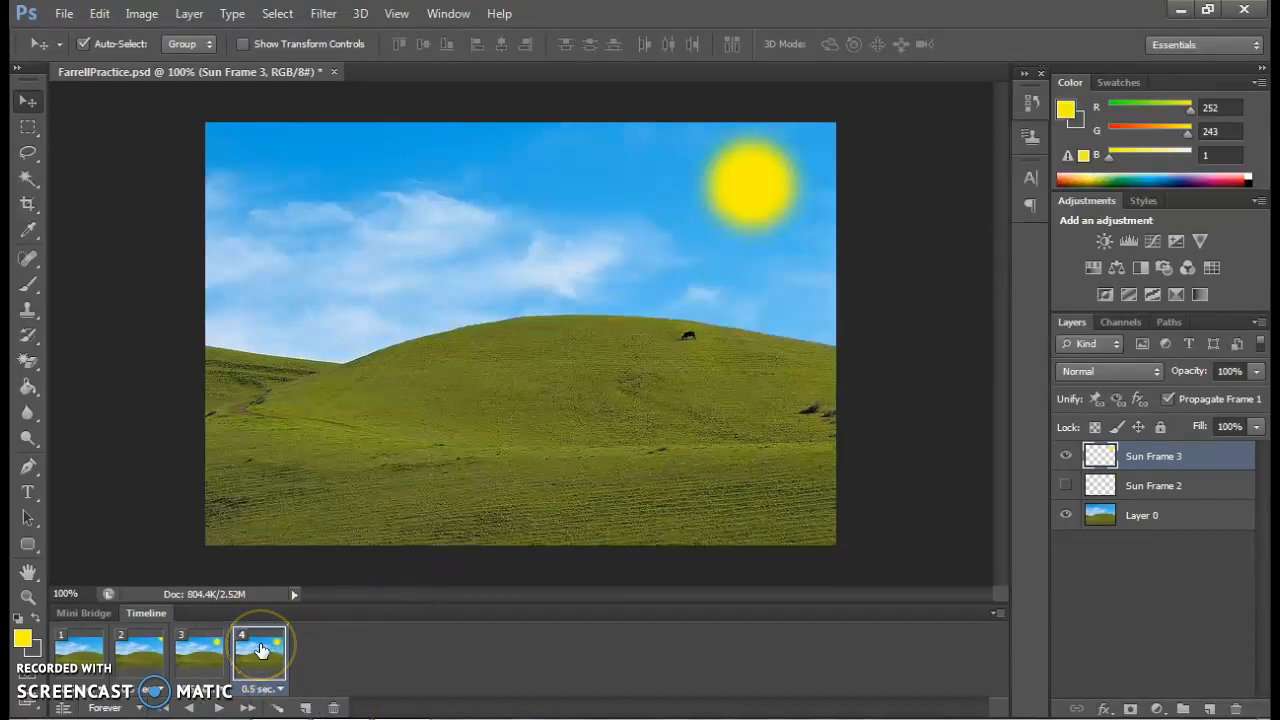
# Duplicate the Sun Frame 3 layer as Sun Frame 4 for timeline frame 4
pyautogui.rightClick(1170, 456)
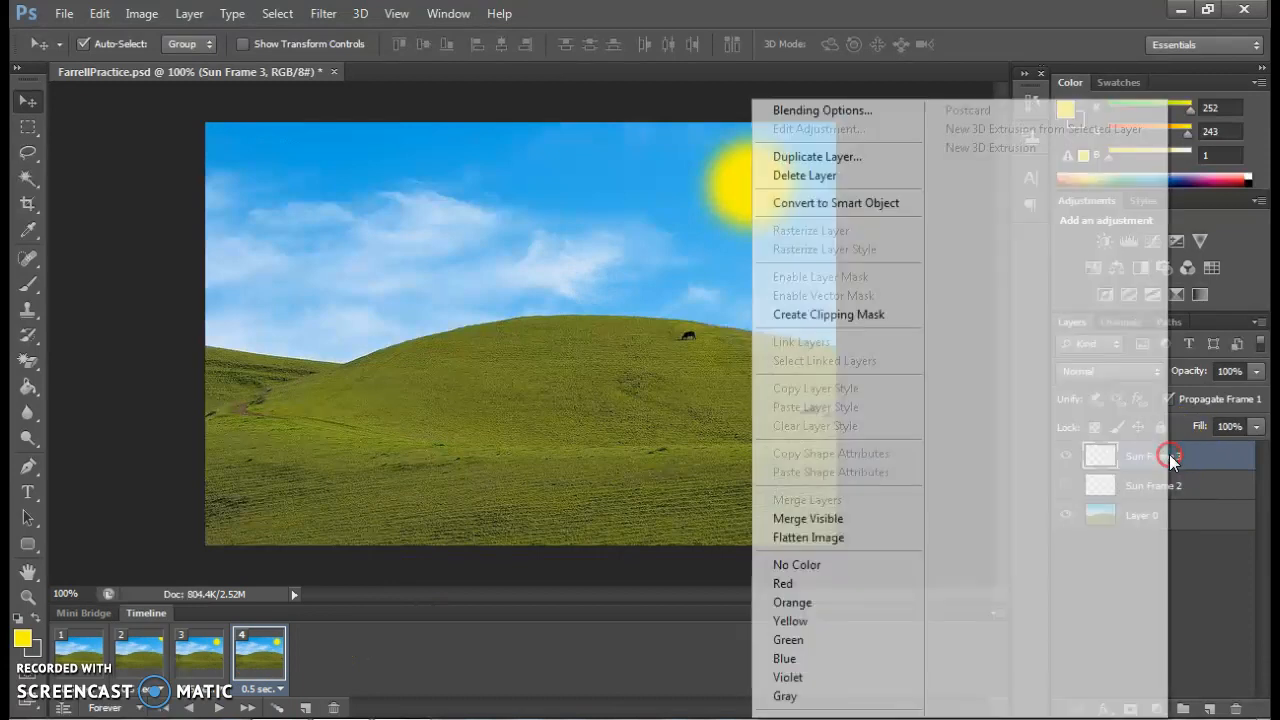
pyautogui.click(885, 157)
pyautogui.moveTo(630, 245); pyautogui.dragTo(578, 245)
pyautogui.write('4')
pyautogui.press('Return')
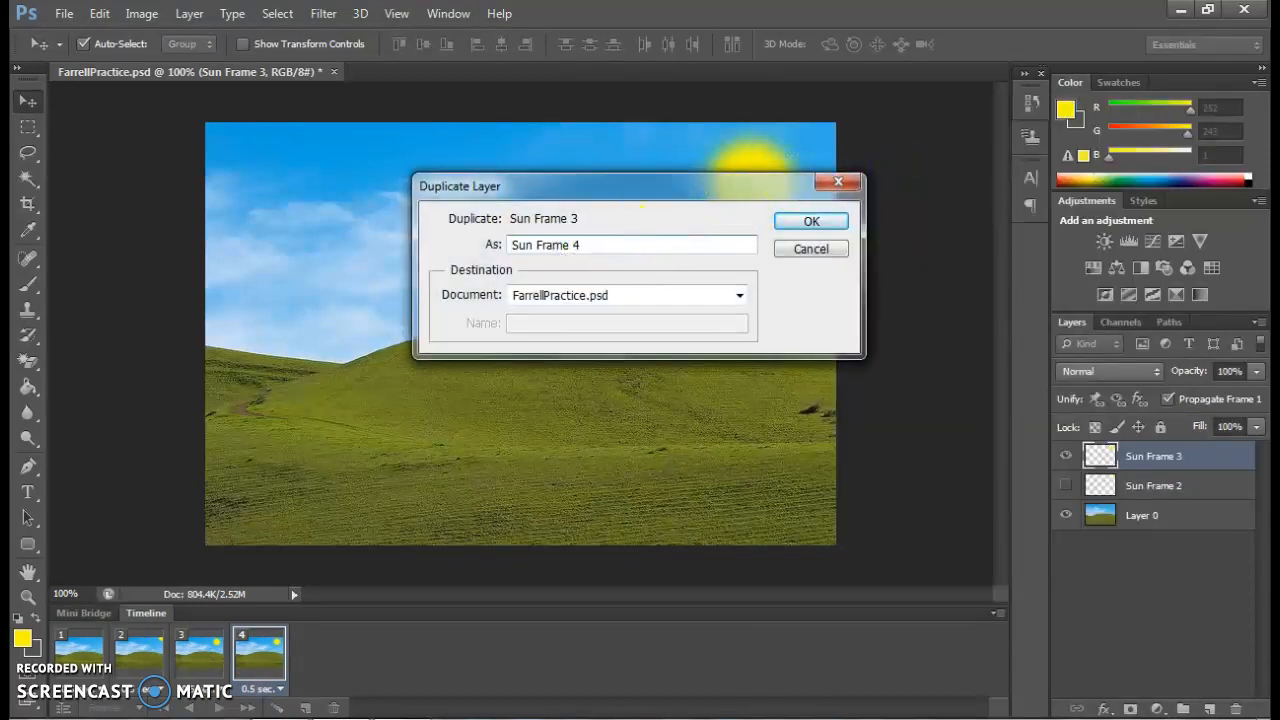
# Move the Sun Frame 4 sun down and left across the sky, and hide the Sun Frame 3 layer
pyautogui.moveTo(729, 197); pyautogui.dragTo(639, 242)
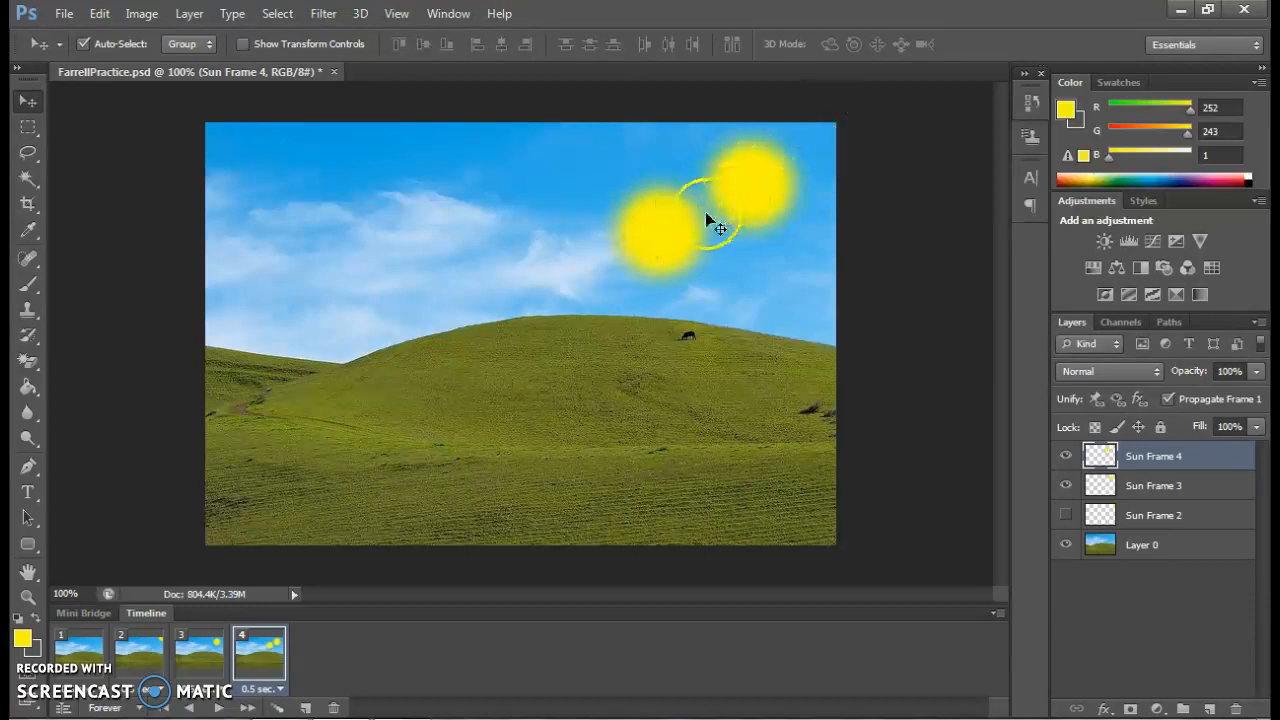
pyautogui.click(1067, 485)
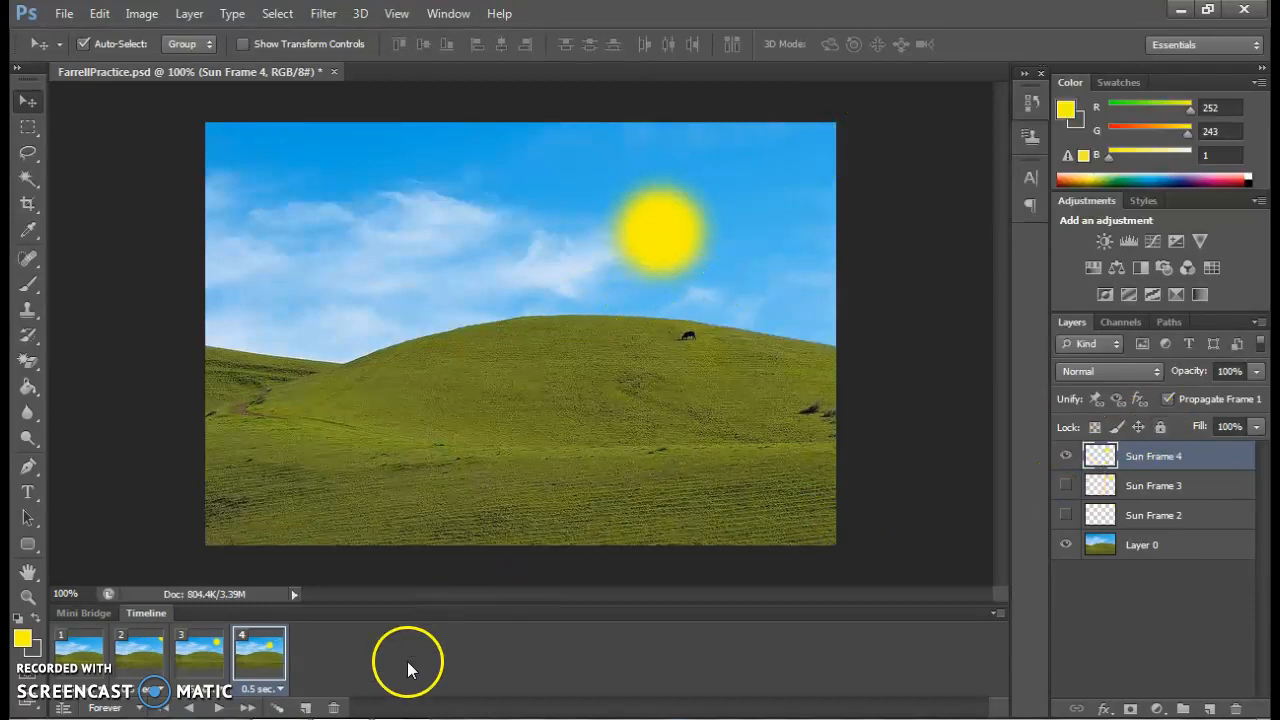
# Duplicate frame 4 as a fifth timeline frame, and duplicate the Sun Frame 4 layer as Sun Frame 5
pyautogui.click(305, 708)
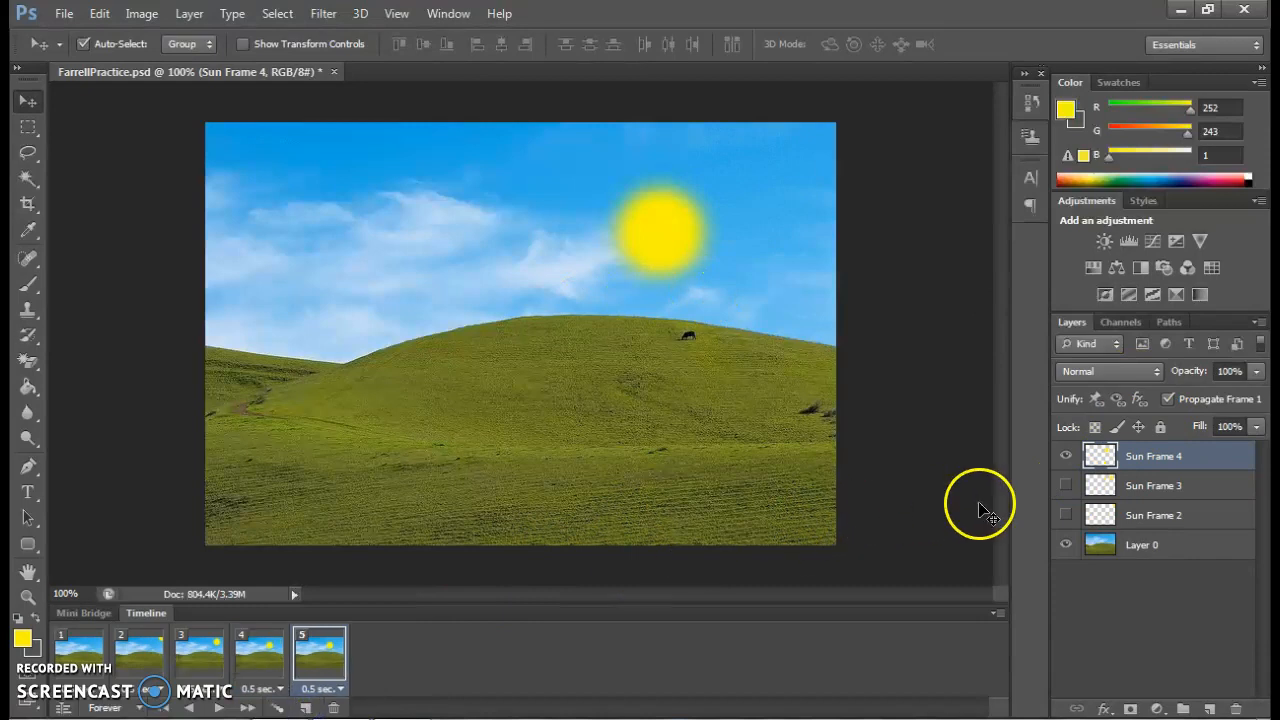
pyautogui.rightClick(1146, 458)
pyautogui.click(877, 157)
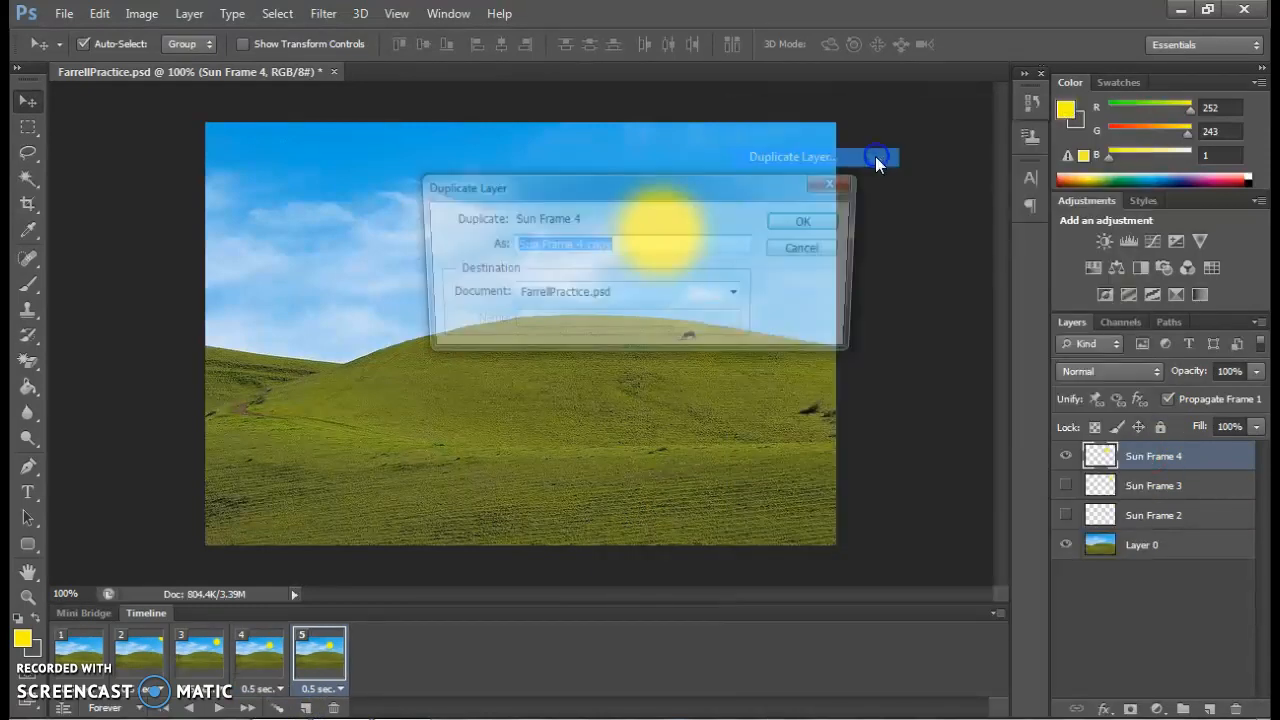
pyautogui.click(617, 246)
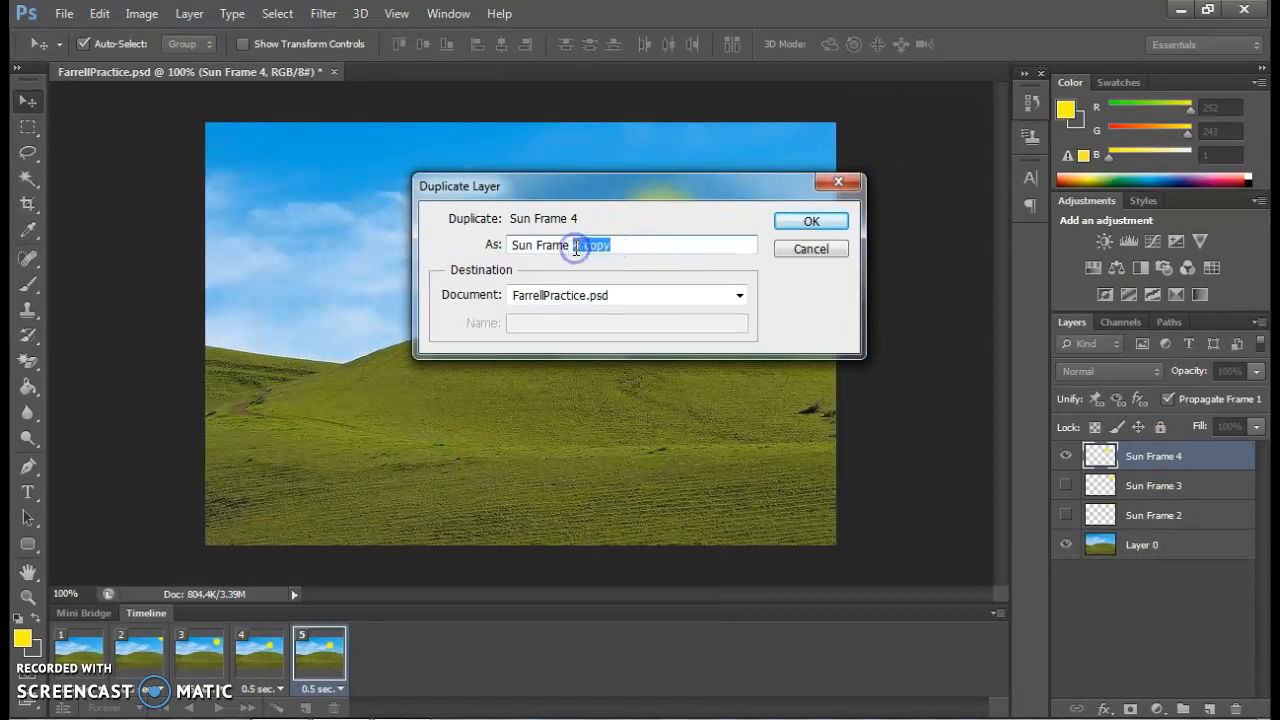
pyautogui.write('5')
pyautogui.press('Return')
# Move the Sun Frame 5 sun down and left onto the hill's crest, and hide the Sun Frame 4 layer
pyautogui.moveTo(631, 240); pyautogui.dragTo(566, 310)
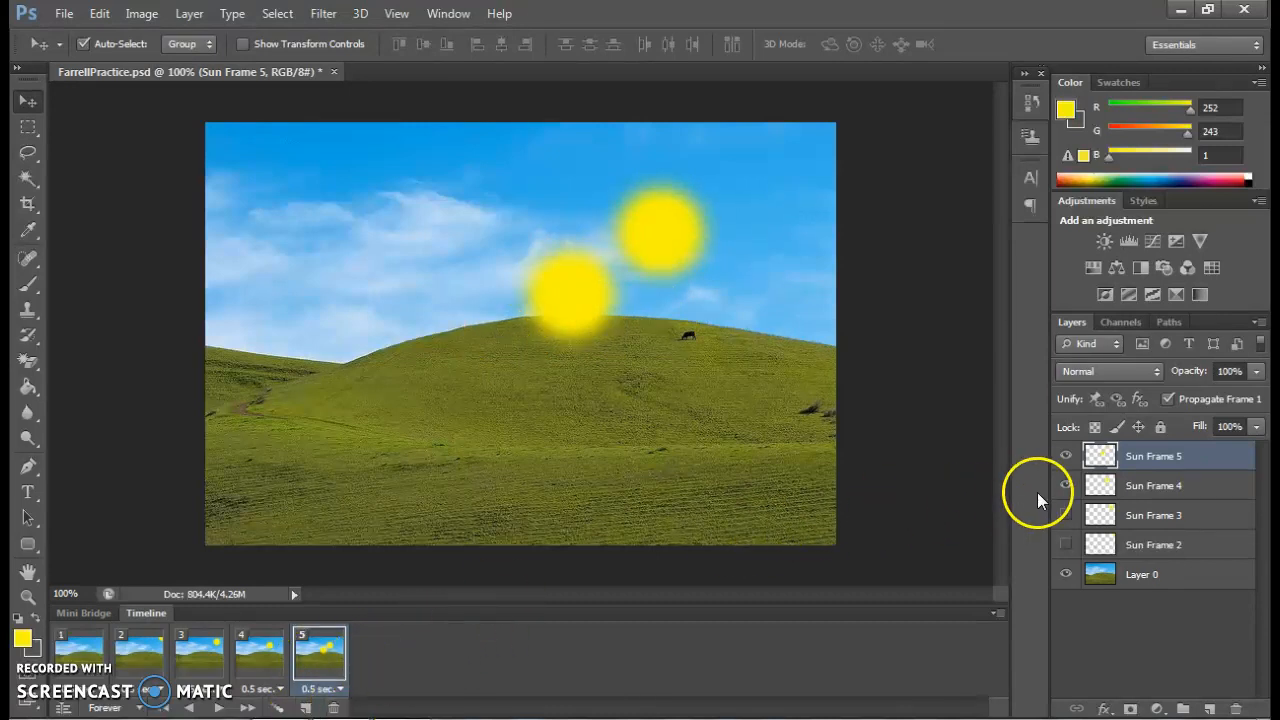
pyautogui.click(1065, 485)
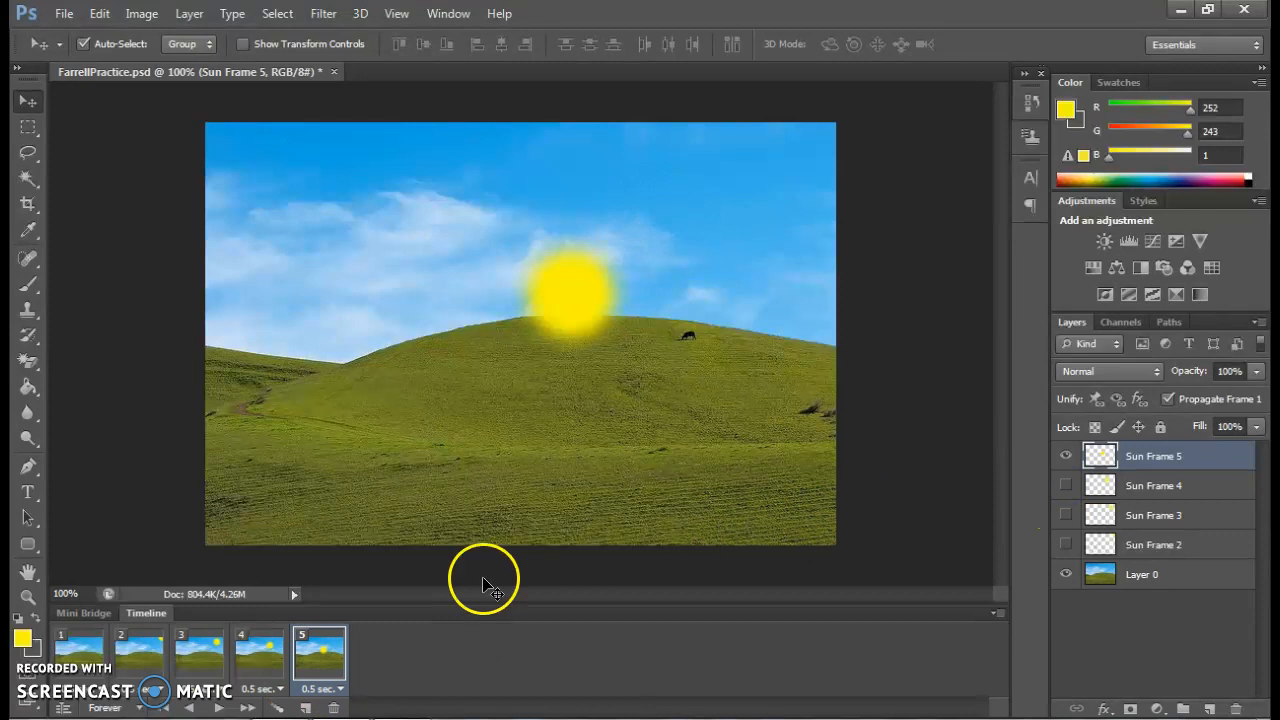
# Duplicate frame 5 as a sixth timeline frame, and duplicate the Sun Frame 5 layer as Sun Frame 6
pyautogui.click(306, 710)
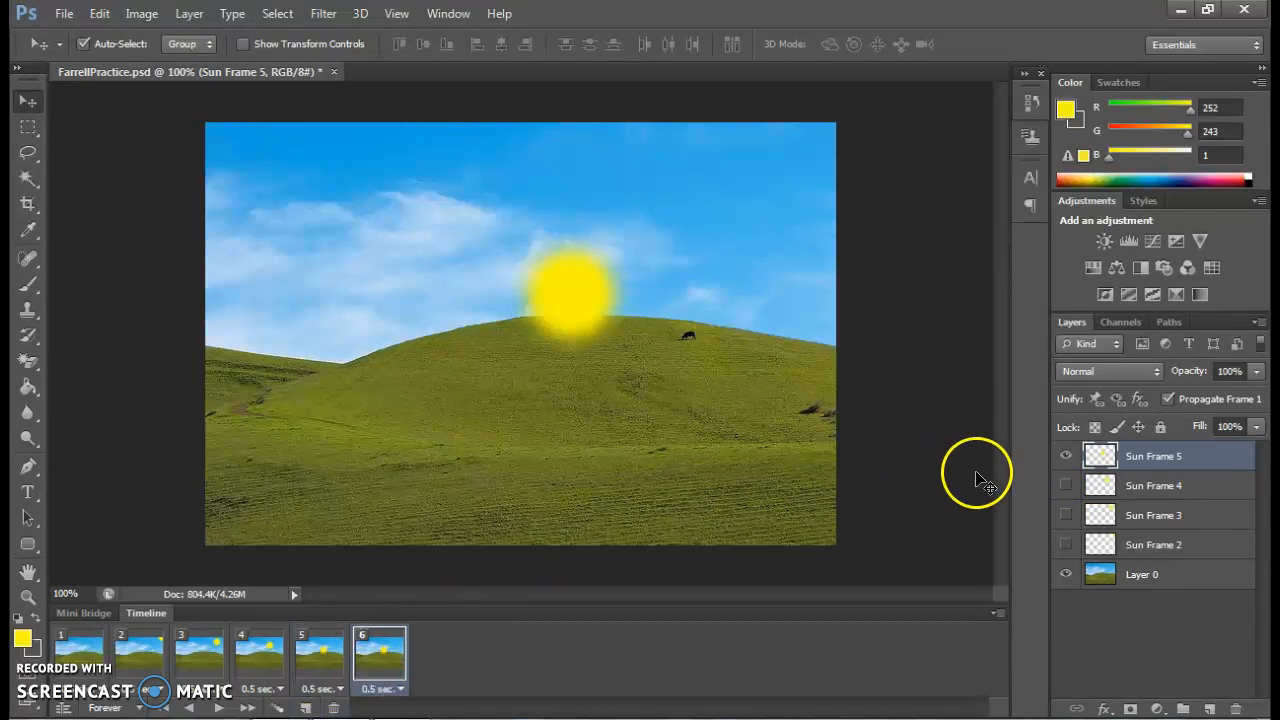
pyautogui.click(1170, 460)
pyautogui.rightClick(1170, 460)
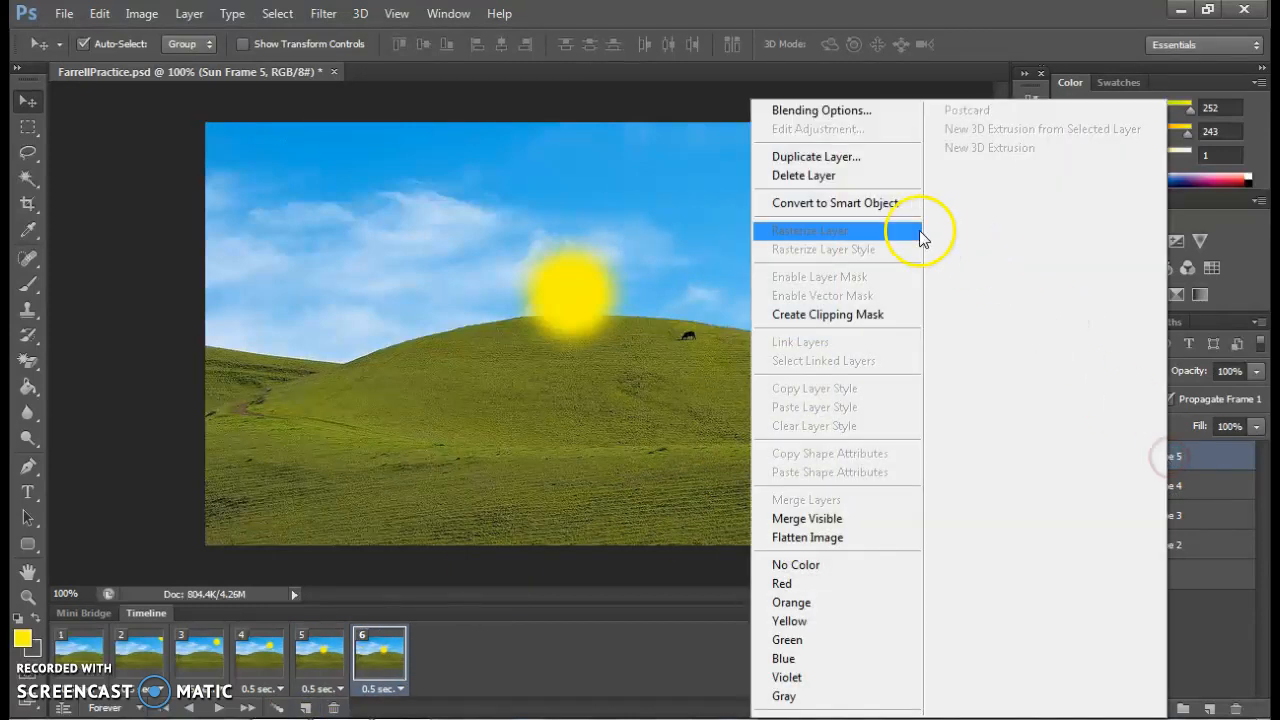
pyautogui.click(880, 156)
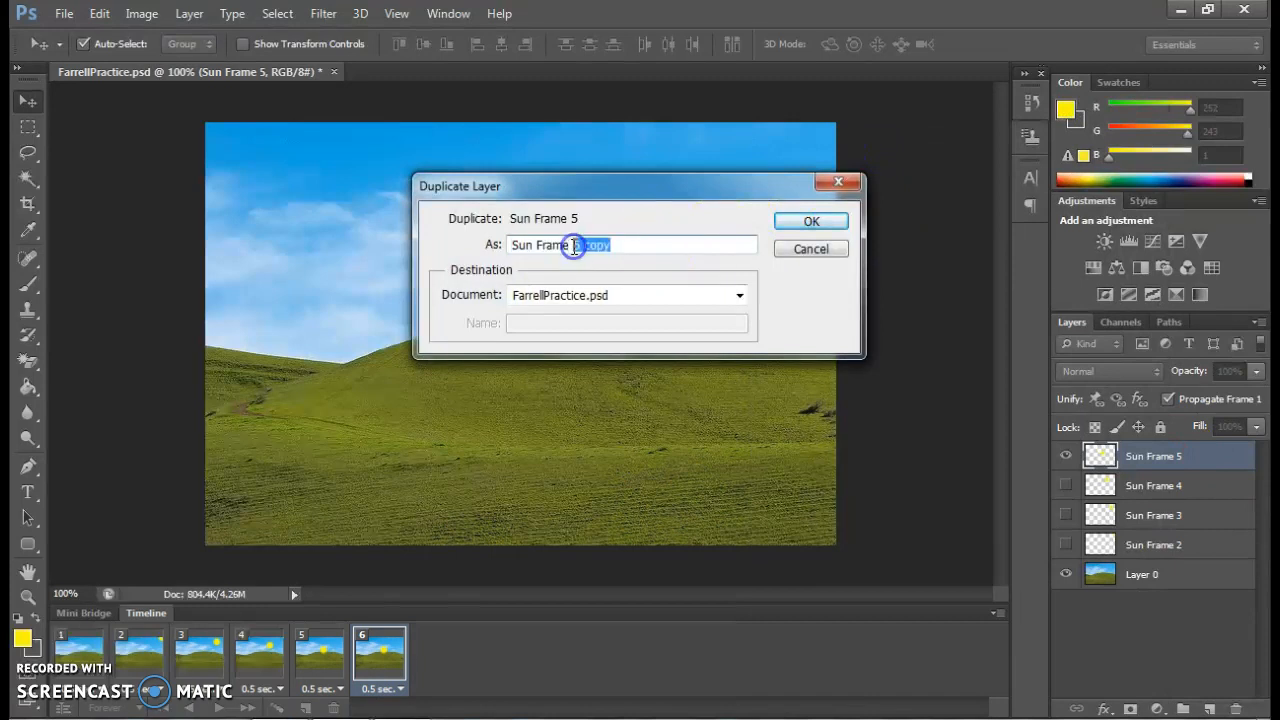
pyautogui.write('6')
pyautogui.press('Return')
# Move the Sun Frame 6 sun down and left so it mostly overlaps the hill, and hide the Sun Frame 5 layer
pyautogui.moveTo(573, 293); pyautogui.dragTo(490, 342)
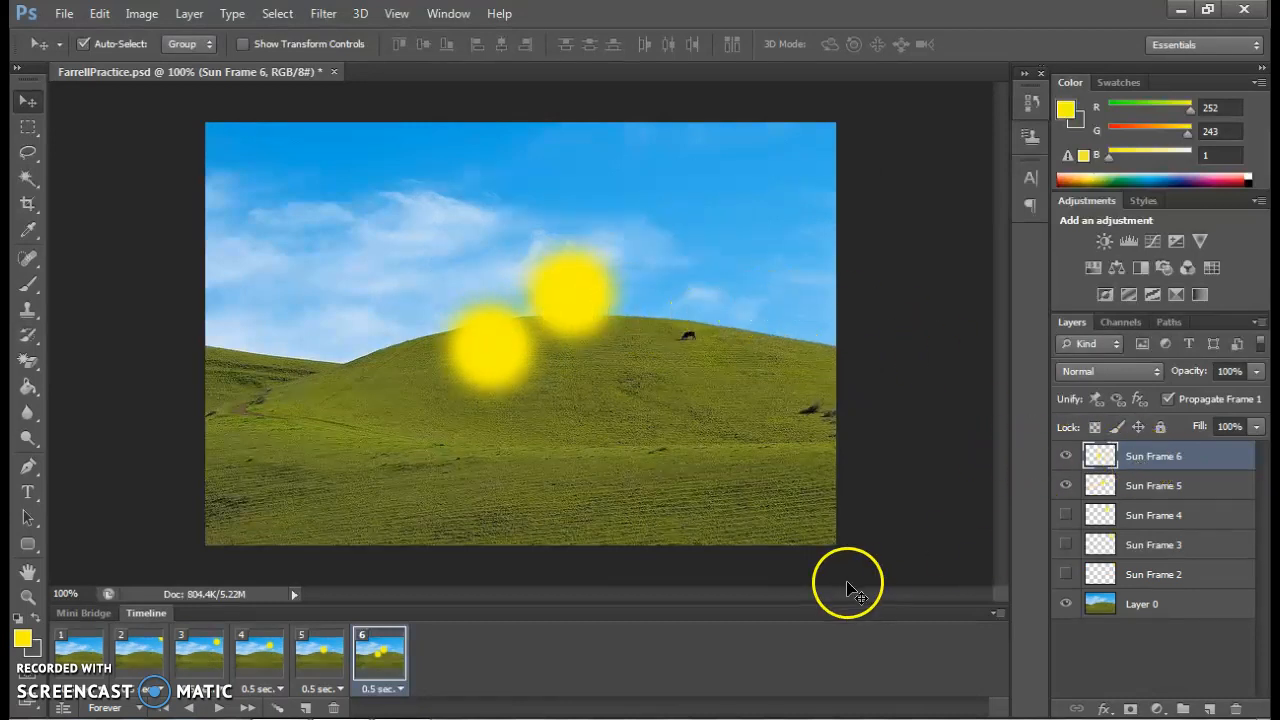
pyautogui.click(1065, 485)
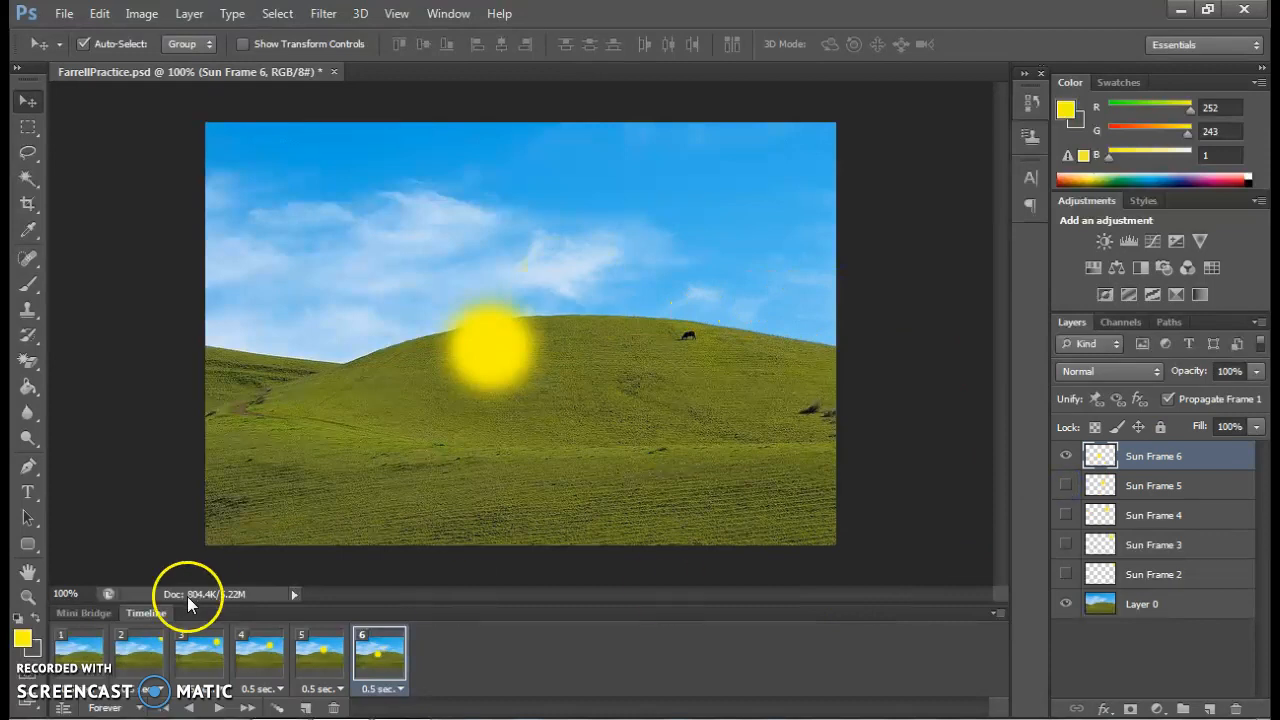
# Review timeline frames 1 to 6 in order, selecting the matching Sun Frame layer for each of frames 2 to 6
pyautogui.click(83, 656)
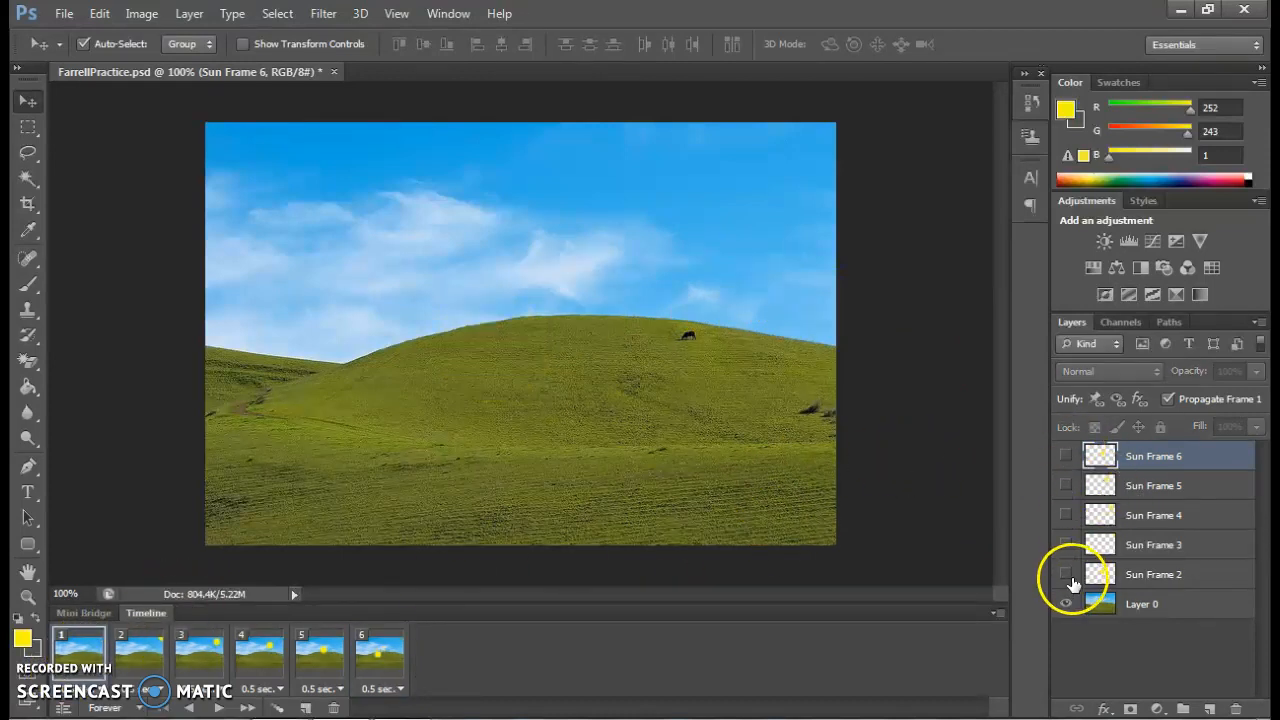
pyautogui.click(151, 664)
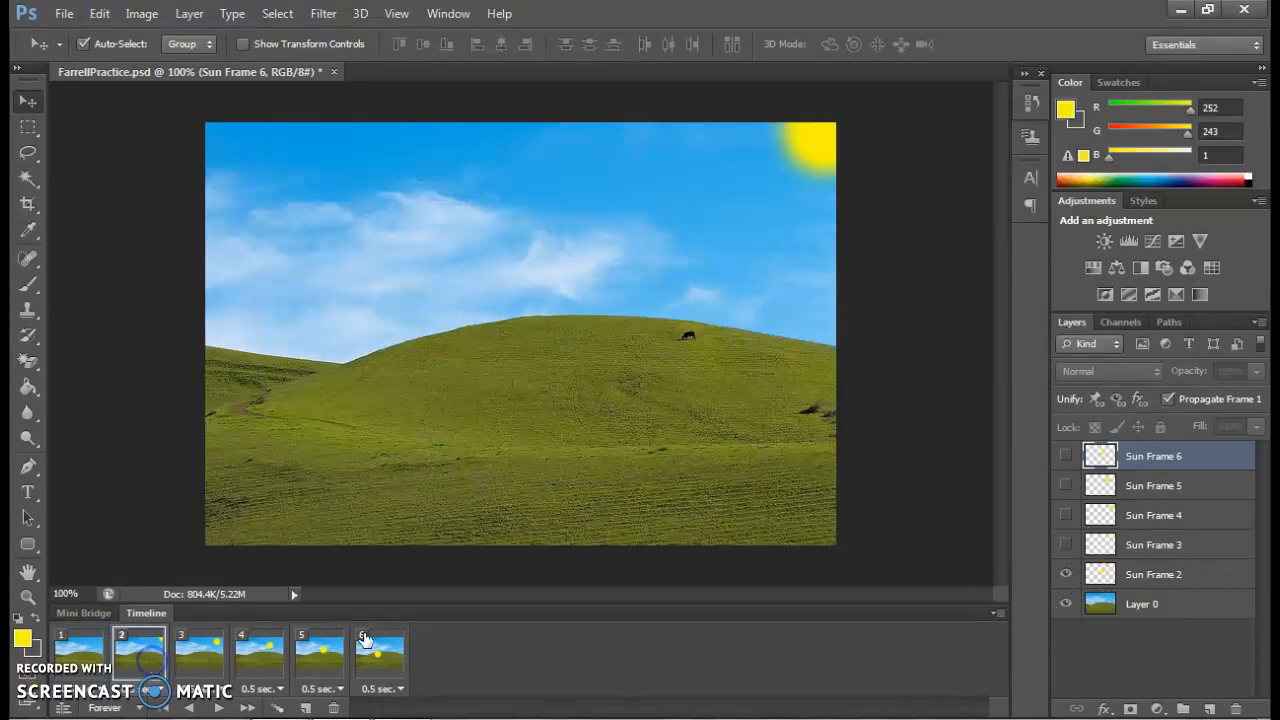
pyautogui.click(1201, 584)
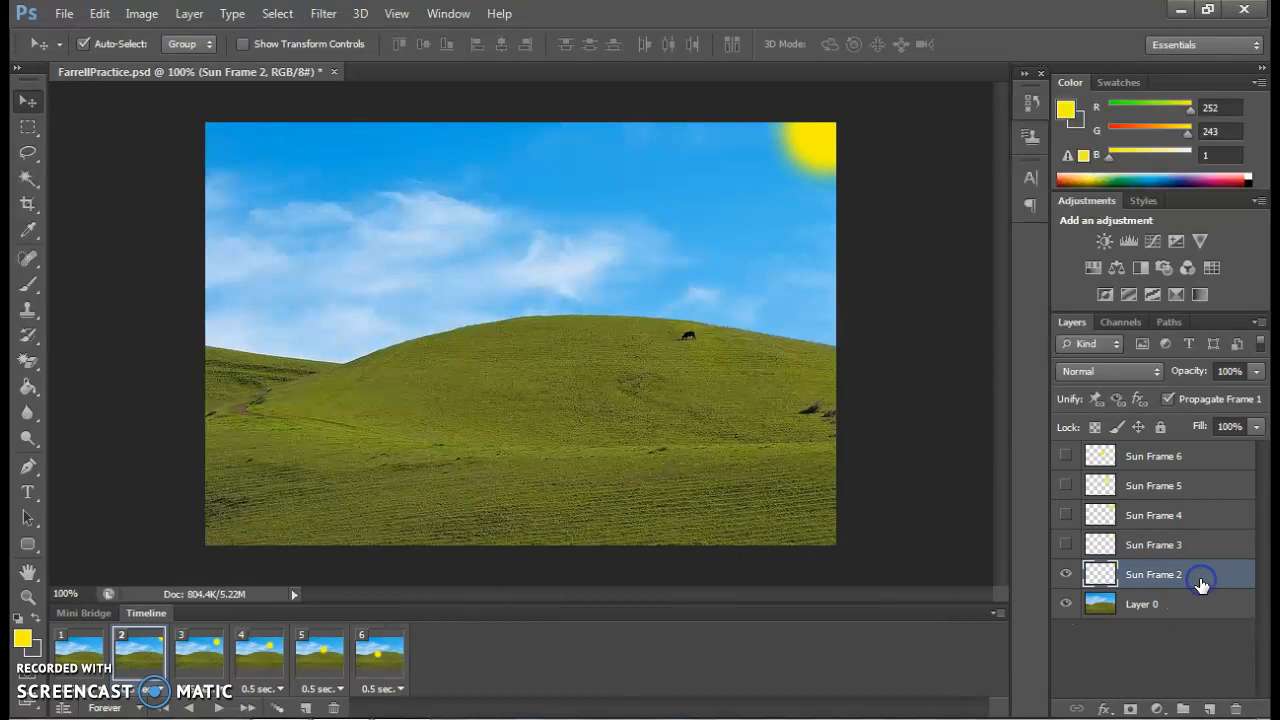
pyautogui.click(199, 660)
pyautogui.click(1175, 544)
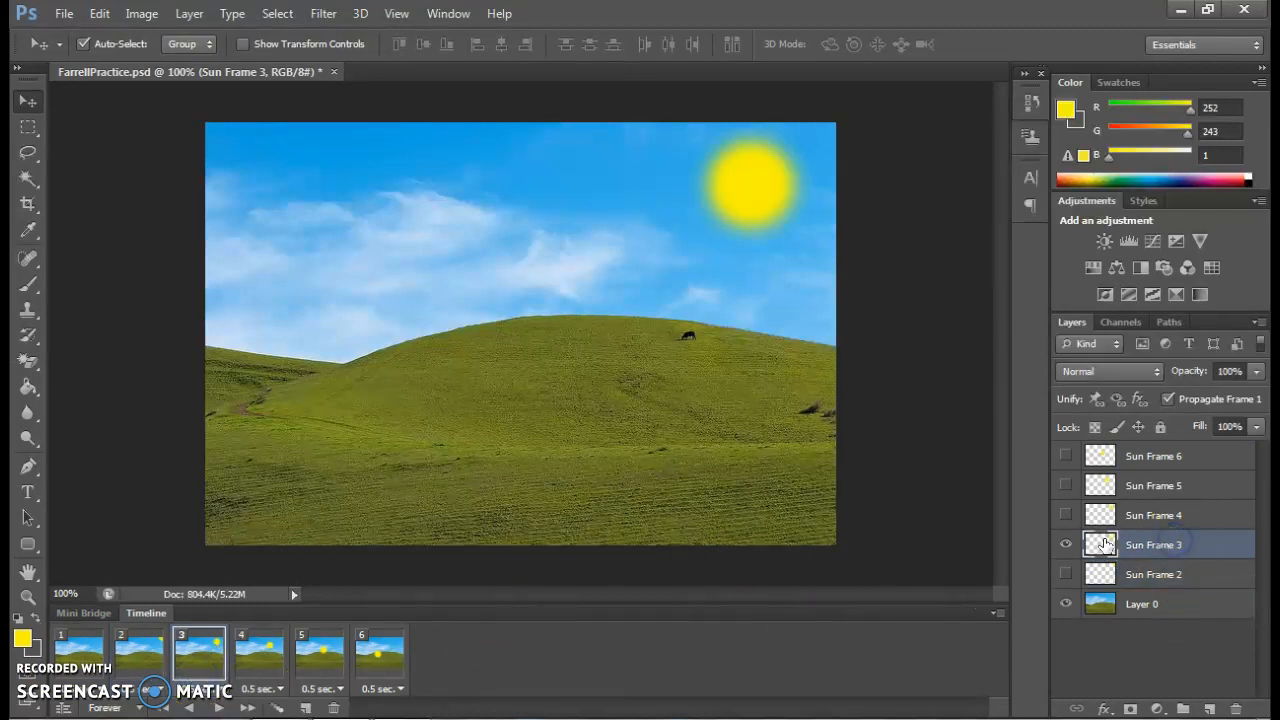
pyautogui.click(259, 655)
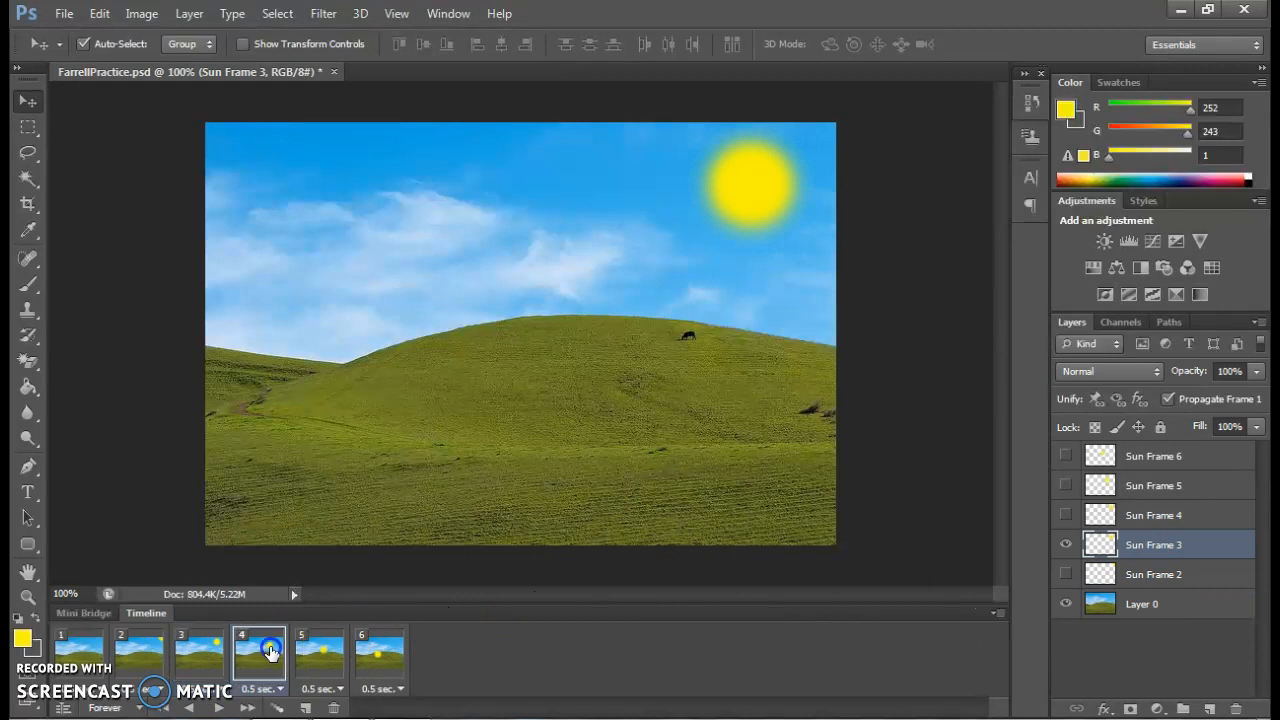
pyautogui.click(1229, 514)
pyautogui.click(320, 660)
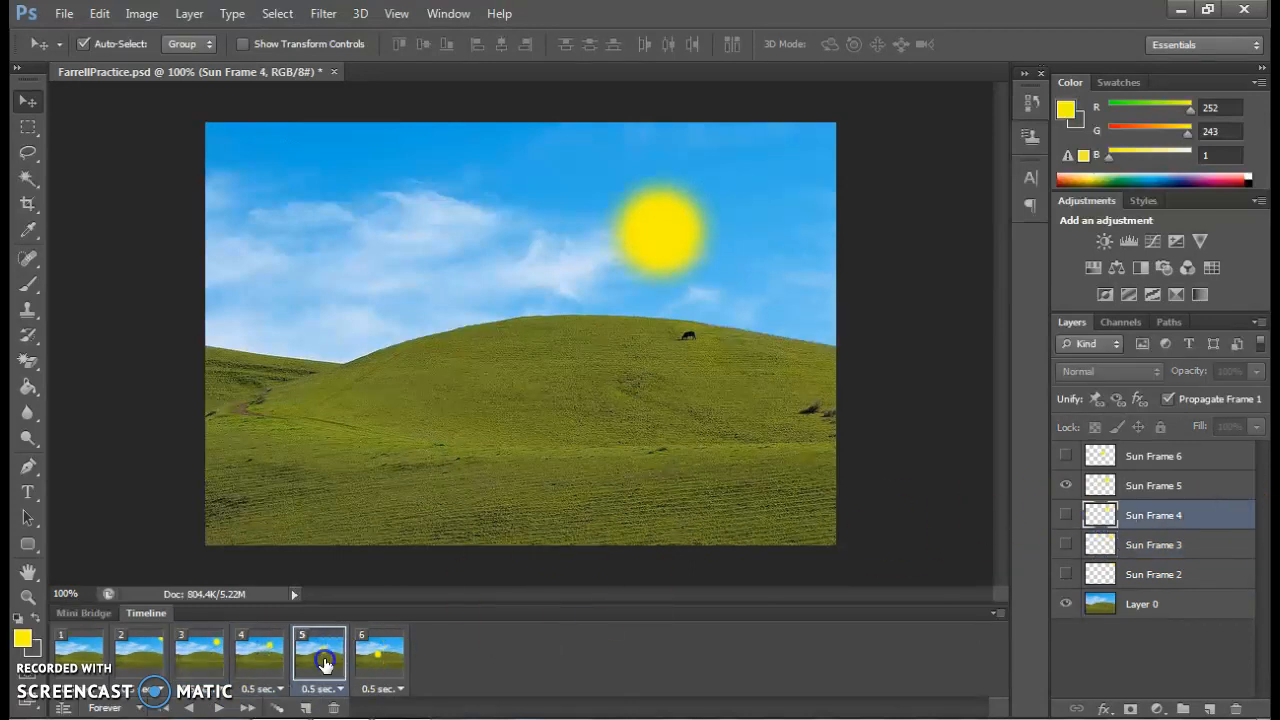
pyautogui.click(1207, 484)
pyautogui.click(380, 658)
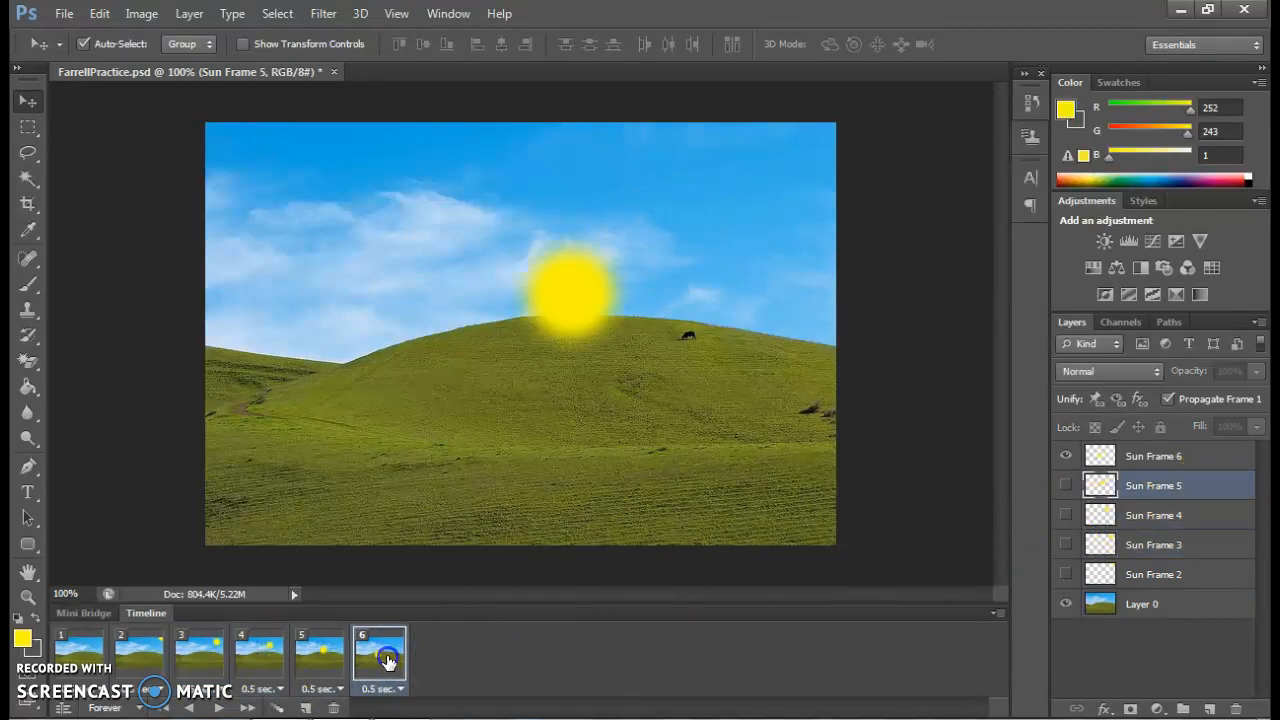
pyautogui.click(1212, 459)
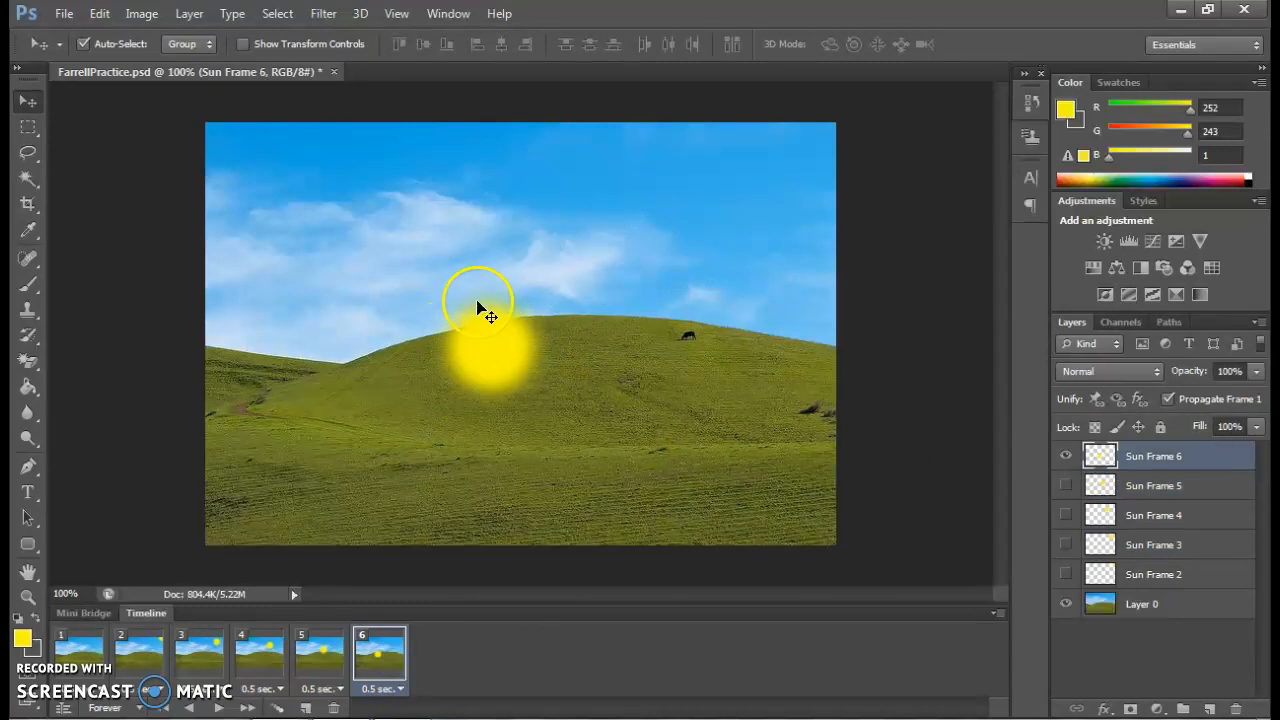
# Erase the part of the Sun Frame 6 sun that overlaps the hill, using the Eraser with a size 35 brush
pyautogui.hotkey('ctrl', '+')
pyautogui.hotkey('ctrl', '+')
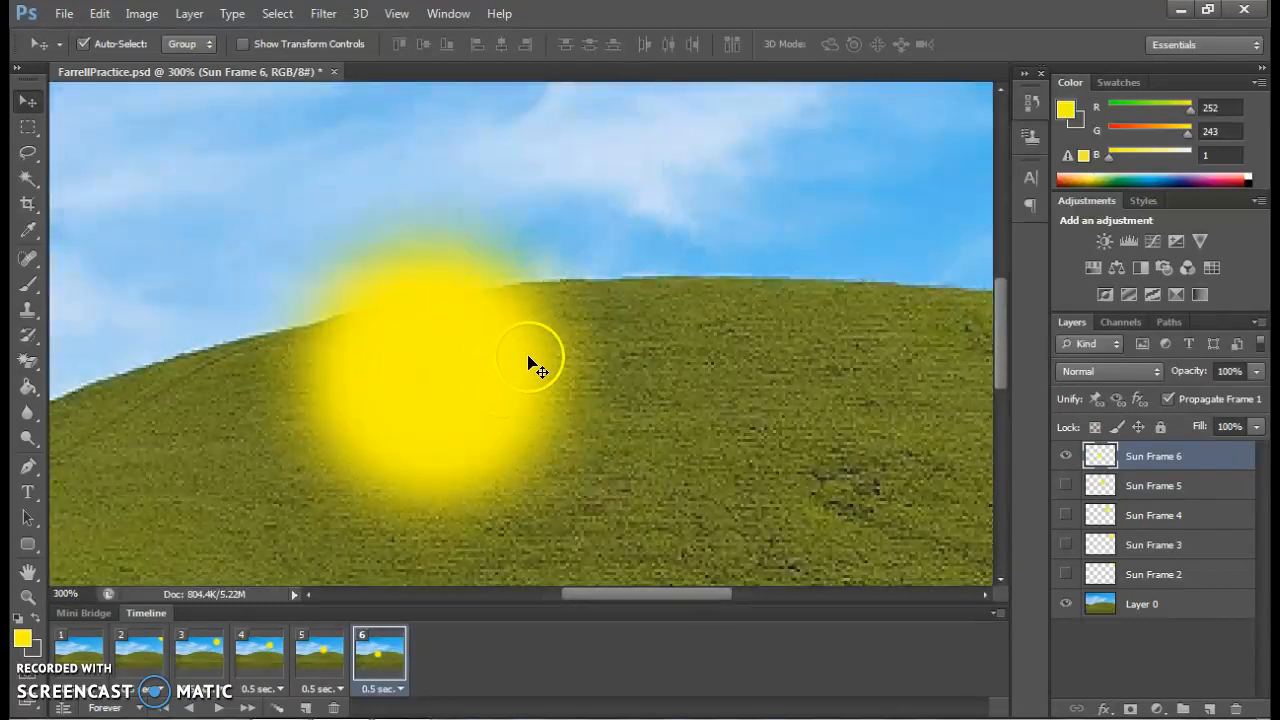
pyautogui.moveTo(576, 438); pyautogui.dragTo(664, 322)
pyautogui.moveTo(27, 338); pyautogui.dragTo(95, 356)
pyautogui.click(104, 44)
pyautogui.click(171, 198)
pyautogui.click(148, 205)
pyautogui.click(148, 205)
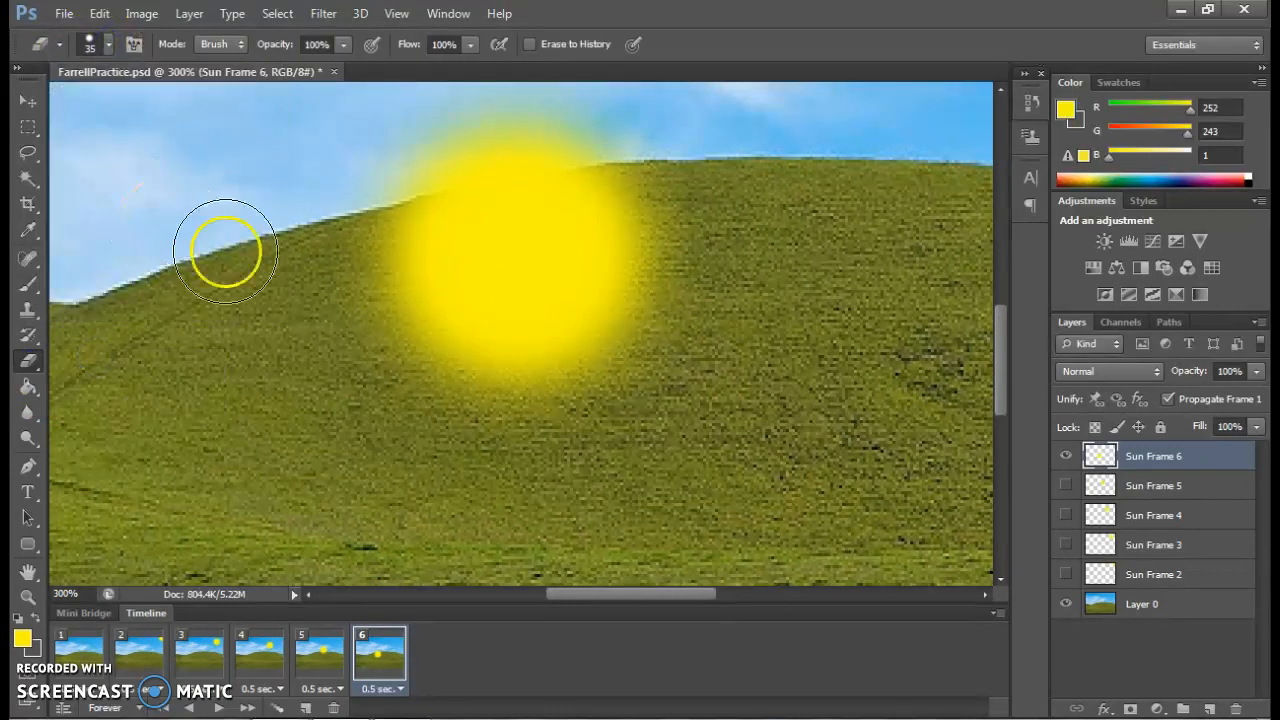
pyautogui.moveTo(346, 434)
pyautogui.mouseDown()
pyautogui.moveTo(584, 370)
pyautogui.moveTo(671, 328)
pyautogui.moveTo(375, 385)
pyautogui.moveTo(707, 297)
pyautogui.moveTo(431, 328)
pyautogui.moveTo(684, 262)
pyautogui.moveTo(352, 299)
pyautogui.moveTo(640, 252)
pyautogui.moveTo(451, 283)
pyautogui.moveTo(389, 270)
pyautogui.moveTo(389, 259)
pyautogui.moveTo(496, 256)
pyautogui.moveTo(609, 220)
pyautogui.mouseUp()
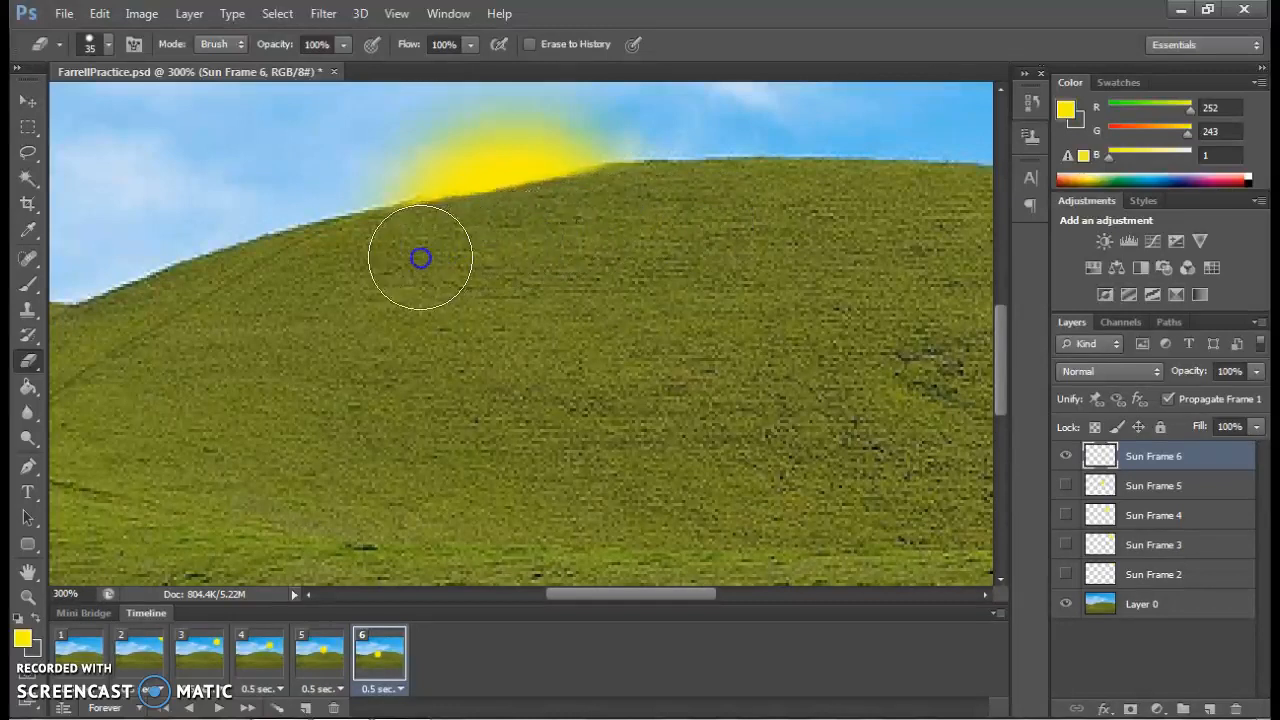
# In frame 5, erase the part of the Sun Frame 5 sun that falls below the hill's crest
pyautogui.click(308, 674)
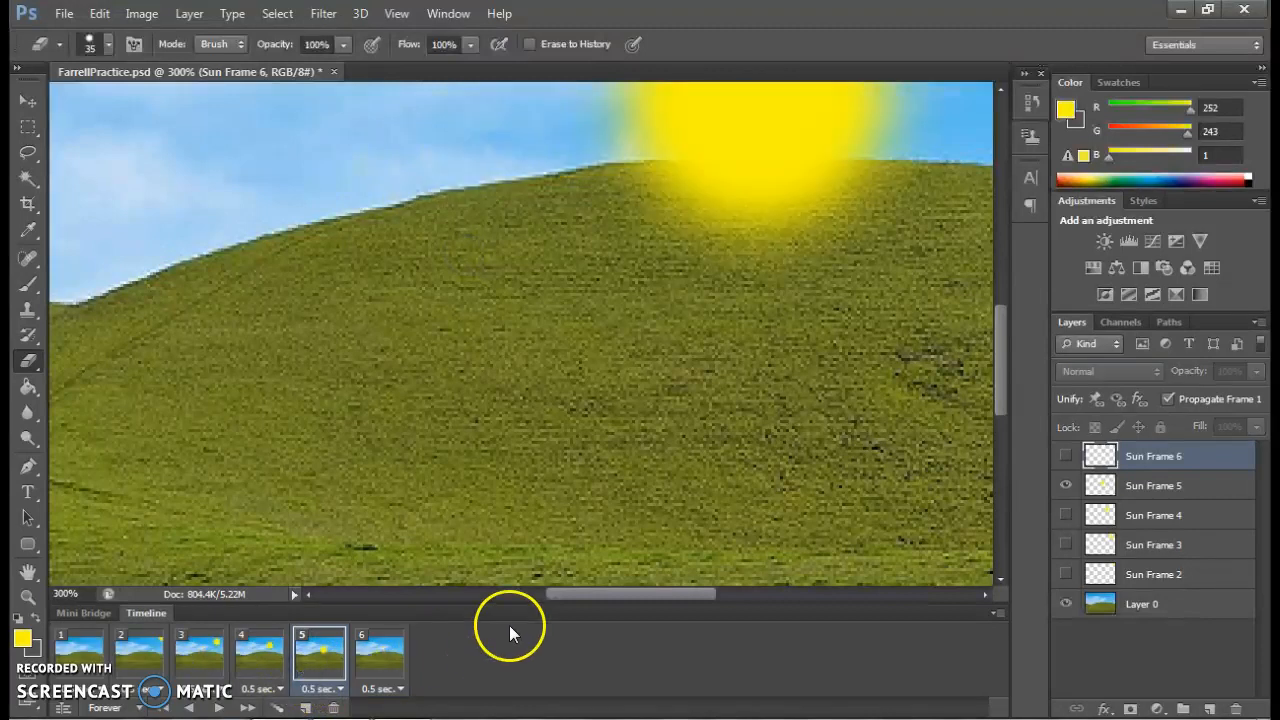
pyautogui.click(1213, 492)
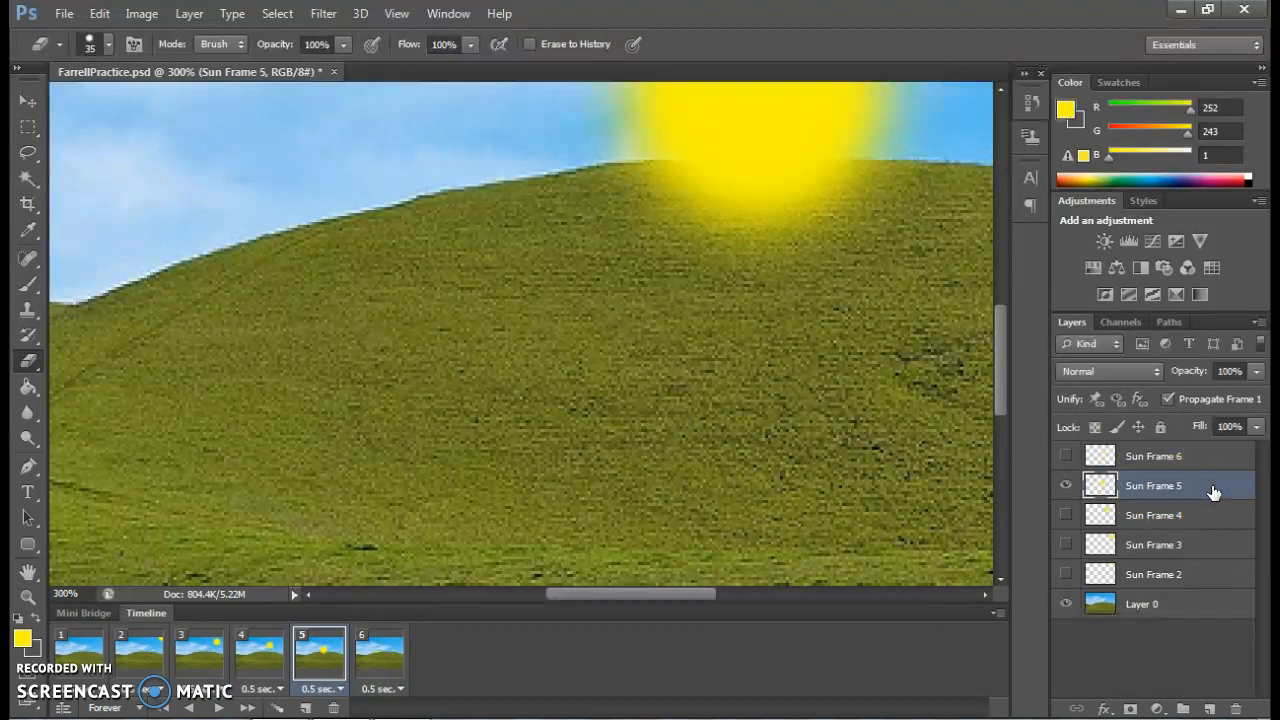
pyautogui.moveTo(871, 363); pyautogui.dragTo(603, 466)
pyautogui.moveTo(575, 318)
pyautogui.mouseDown()
pyautogui.moveTo(262, 339)
pyautogui.moveTo(406, 317)
pyautogui.moveTo(703, 329)
pyautogui.moveTo(678, 332)
pyautogui.mouseUp()
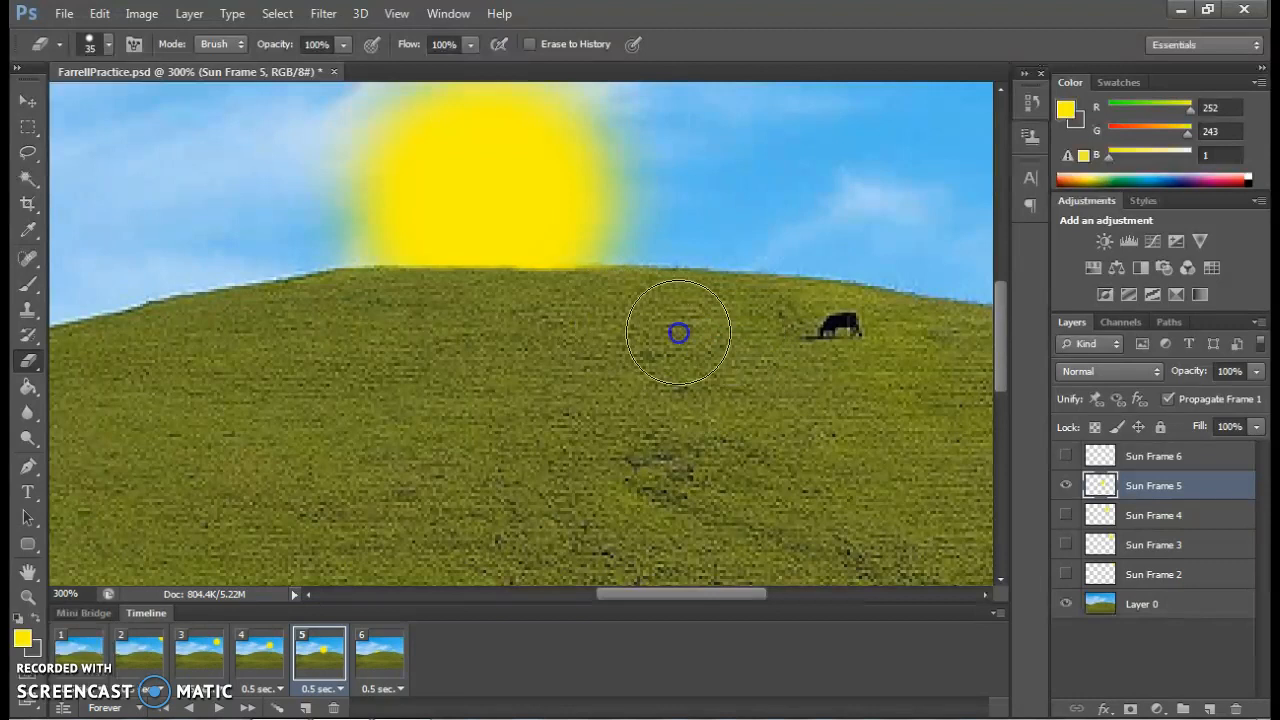
# Fit the whole image in view, play the sunset animation from frame 4, and stop playback
pyautogui.click(263, 650)
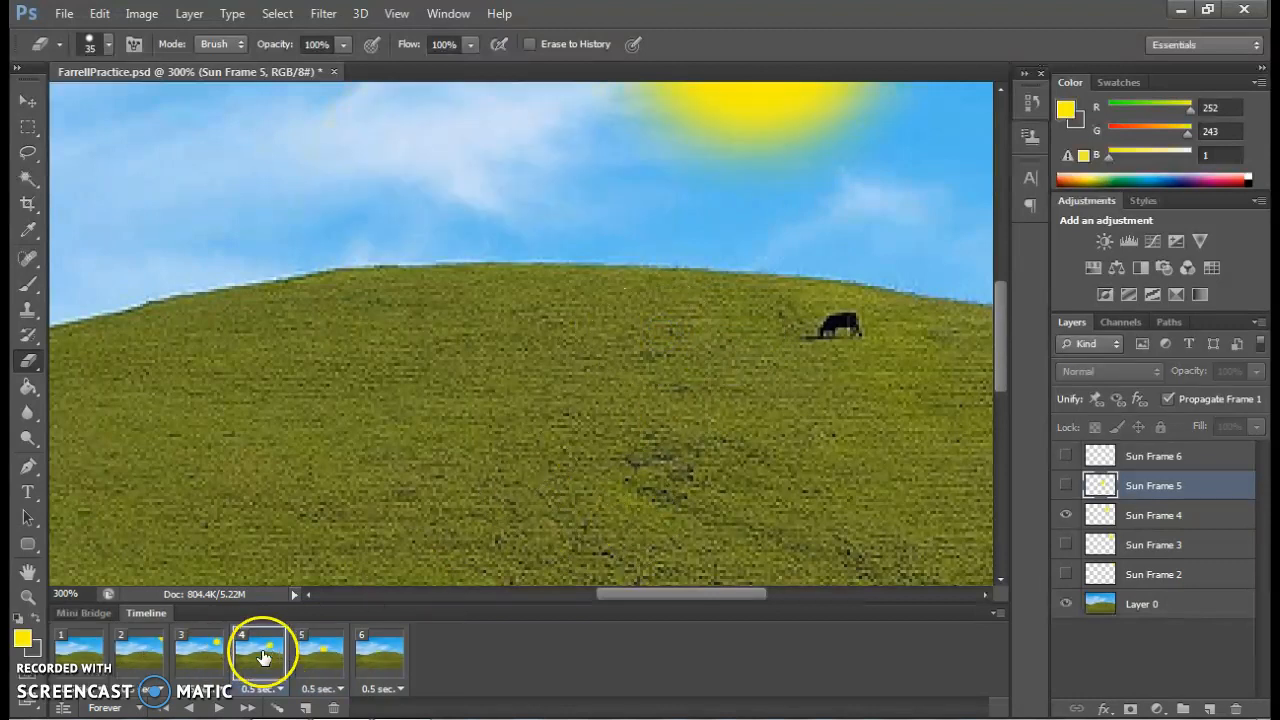
pyautogui.hotkey('ctrl', '0')
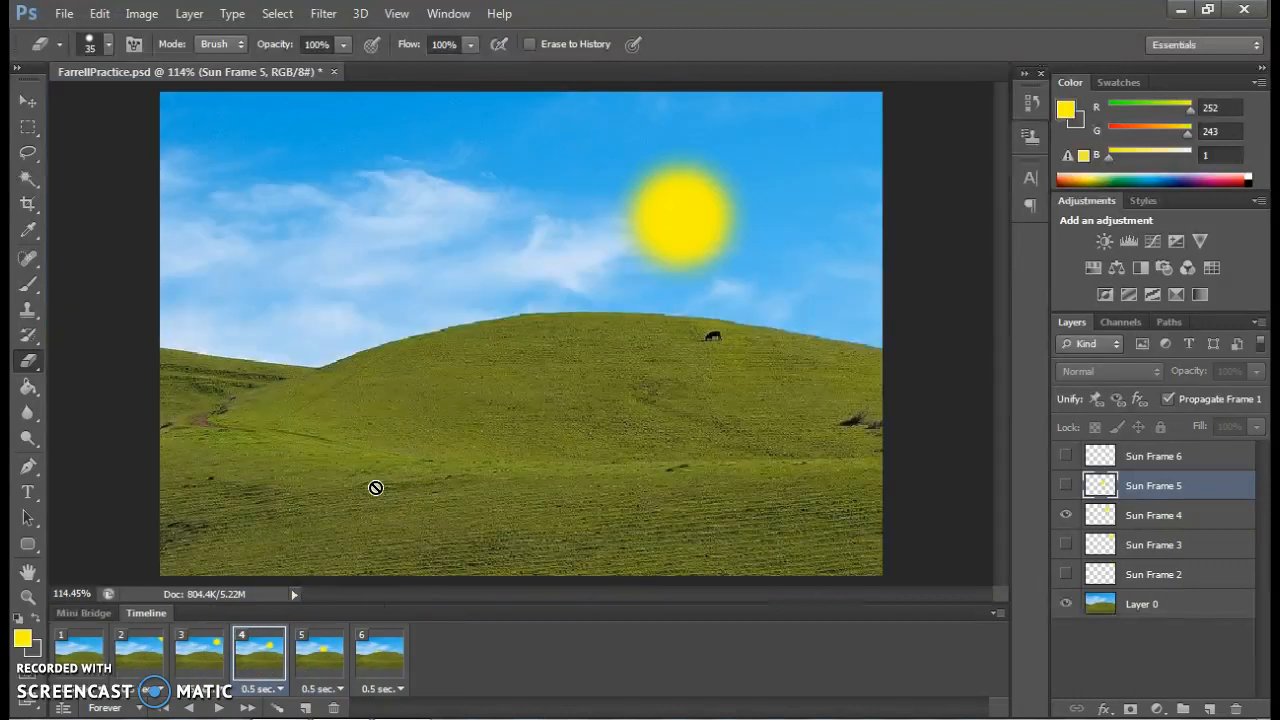
pyautogui.click(222, 707)
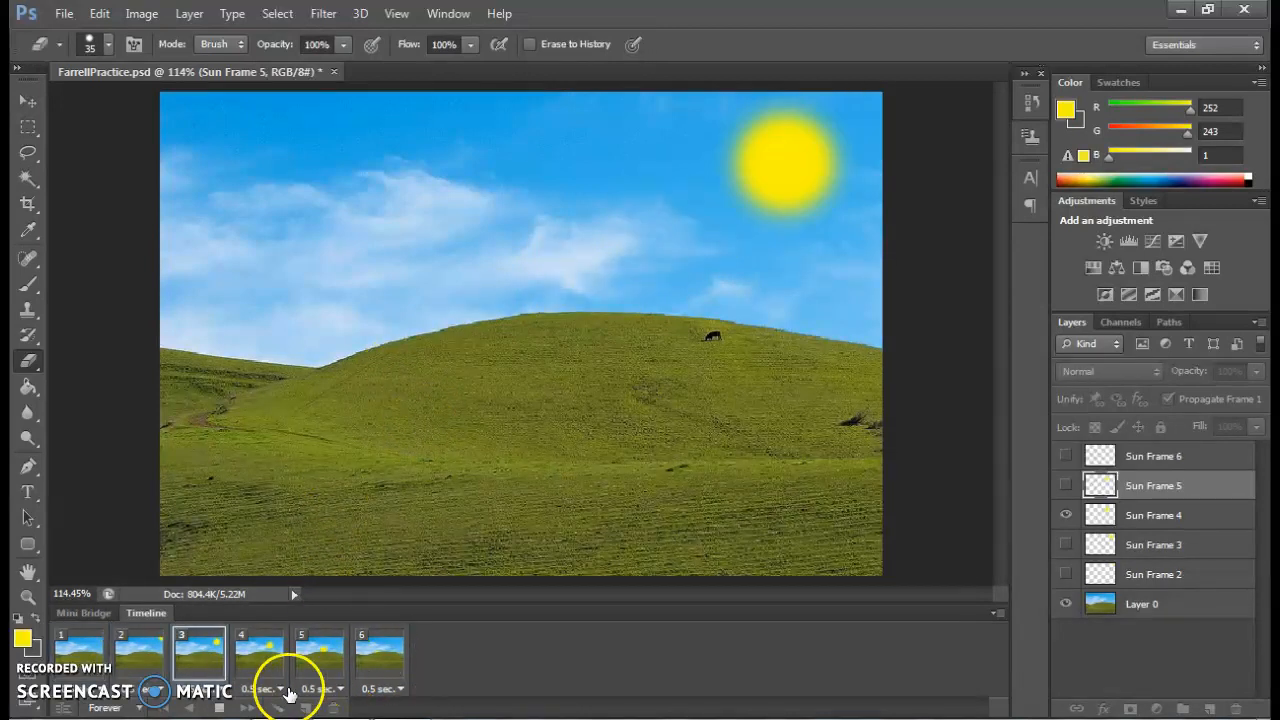
pyautogui.click(220, 709)
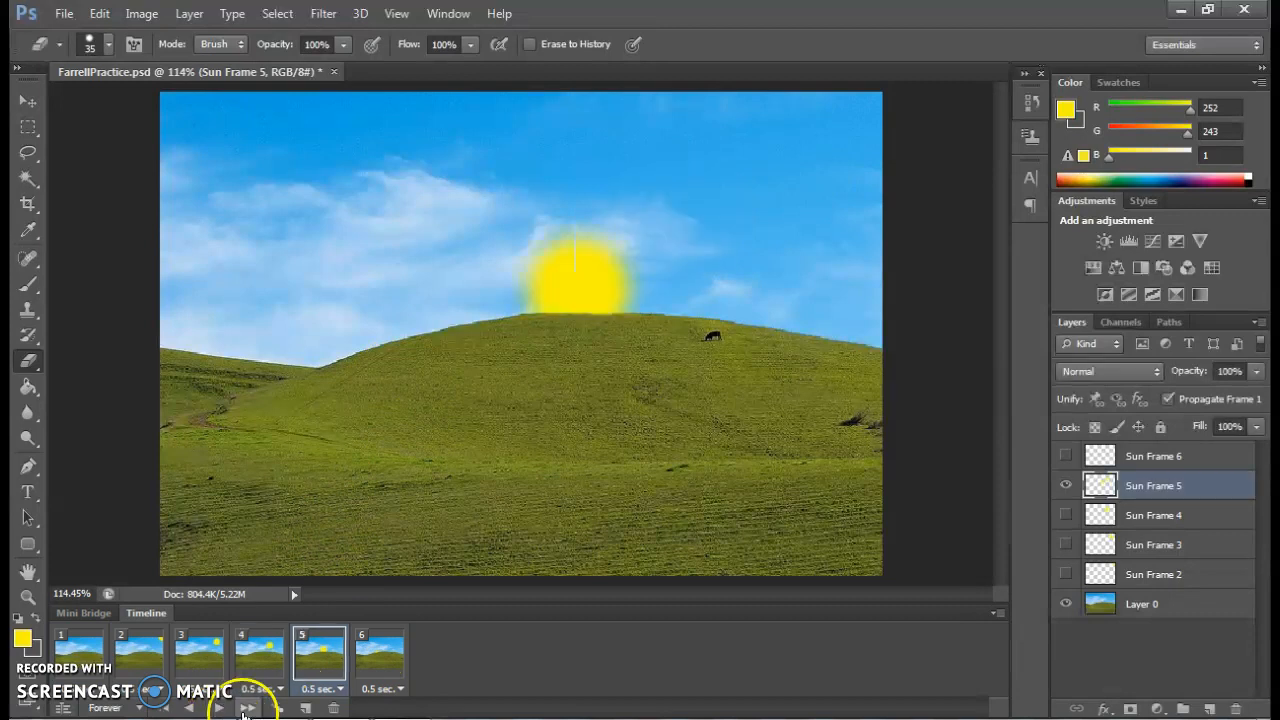
# Read the All Done and Saving instructions in the Sunset gif Google Doc, and return to Photoshop
pyautogui.click(280, 634)
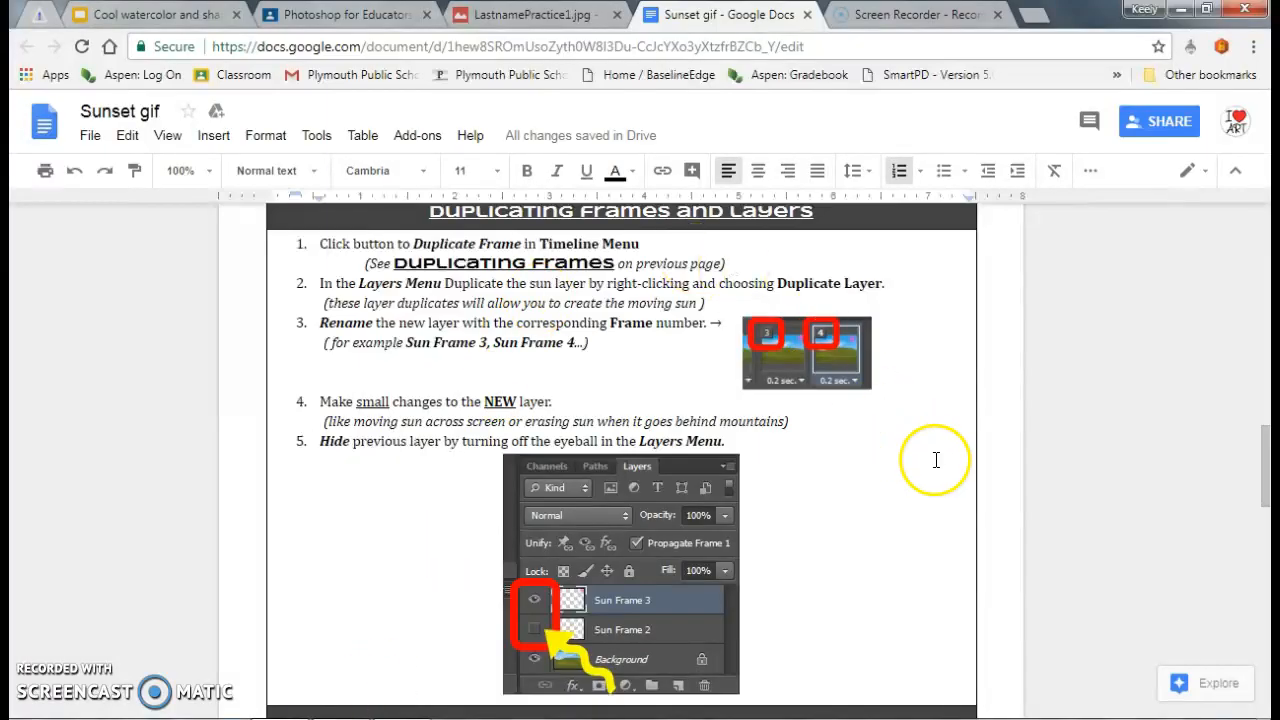
pyautogui.moveTo(1255, 462); pyautogui.dragTo(1266, 578)
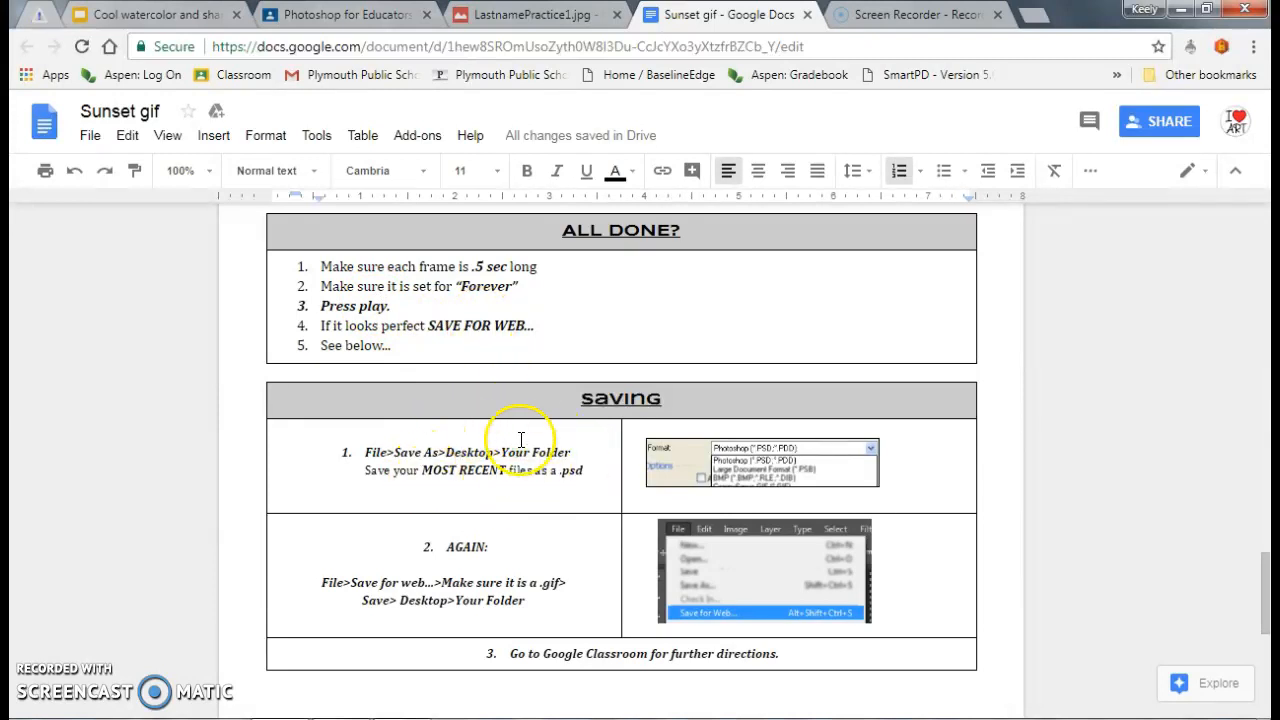
pyautogui.hotkey('alt', 'Tab')
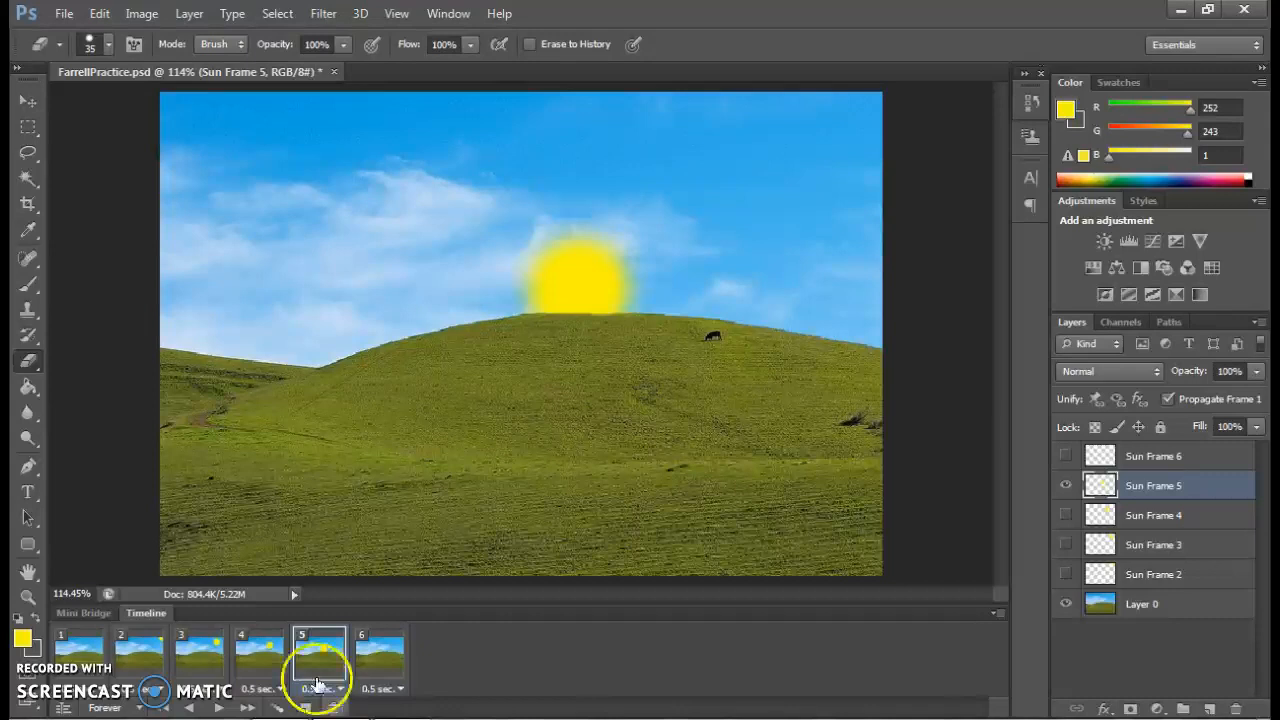
# Save the document as a PSD under its current name, replacing the existing file and keeping Maximize Compatibility on
pyautogui.click(62, 13)
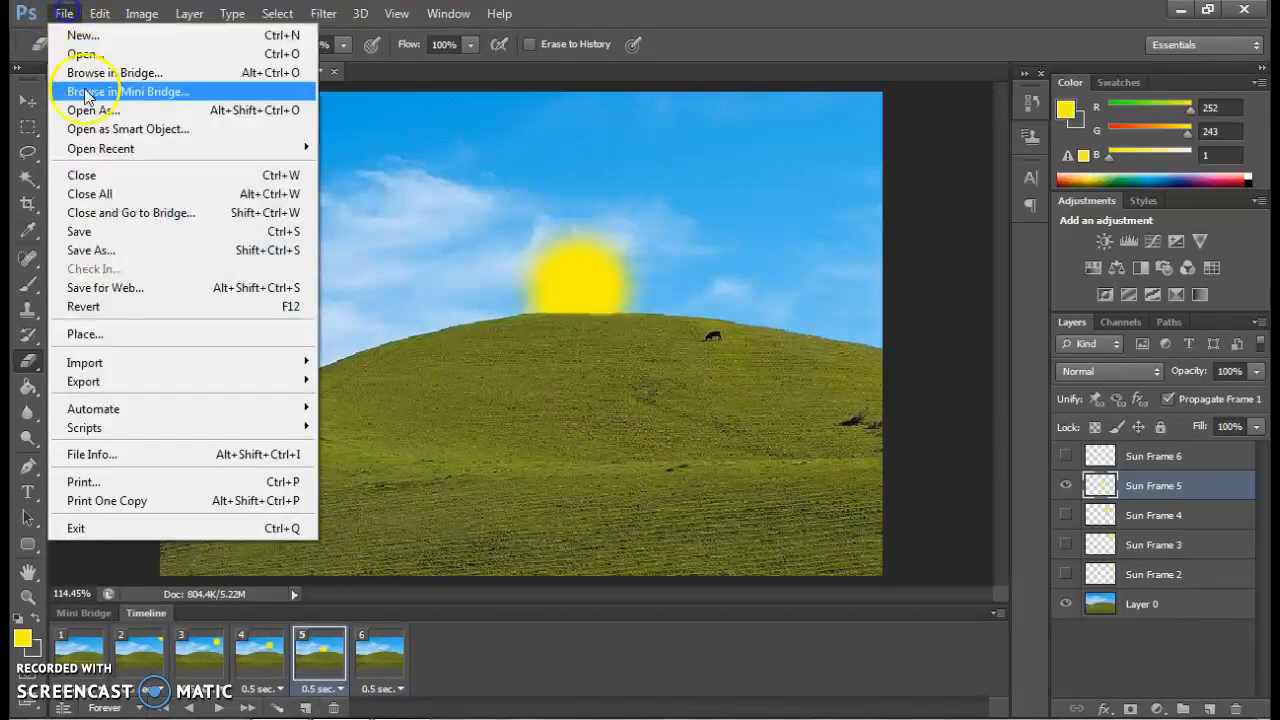
pyautogui.click(110, 251)
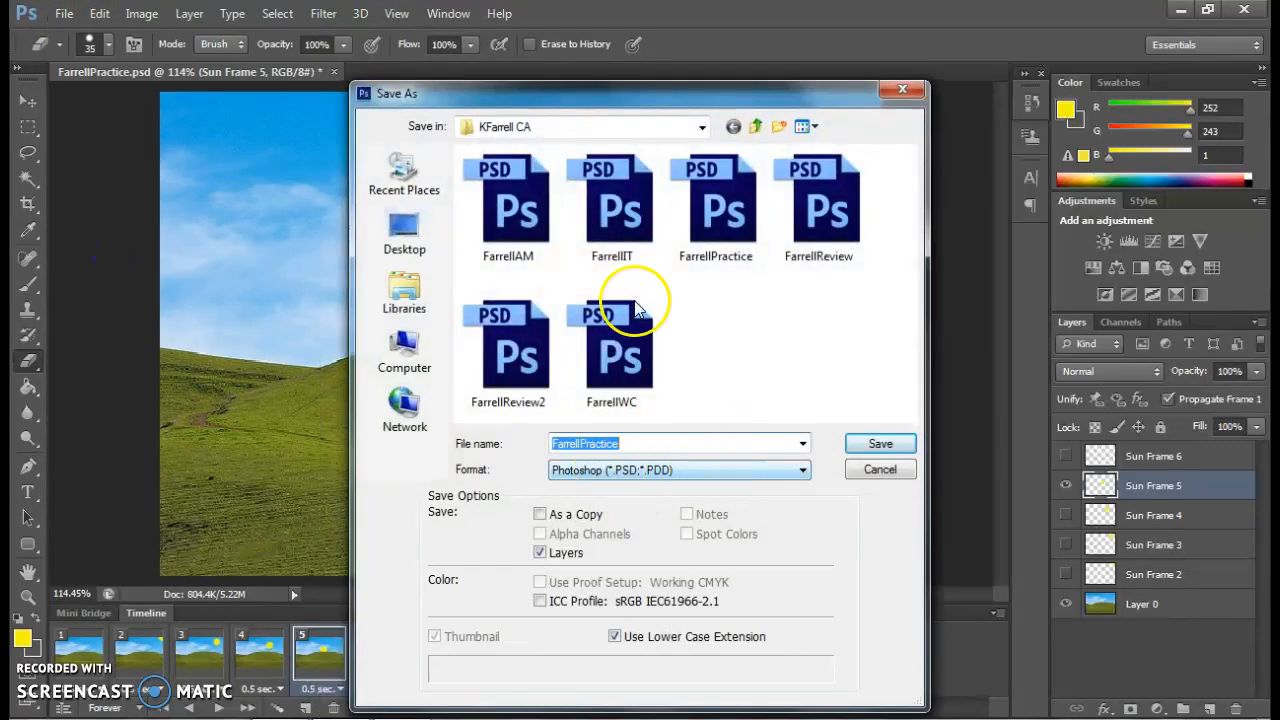
pyautogui.click(897, 450)
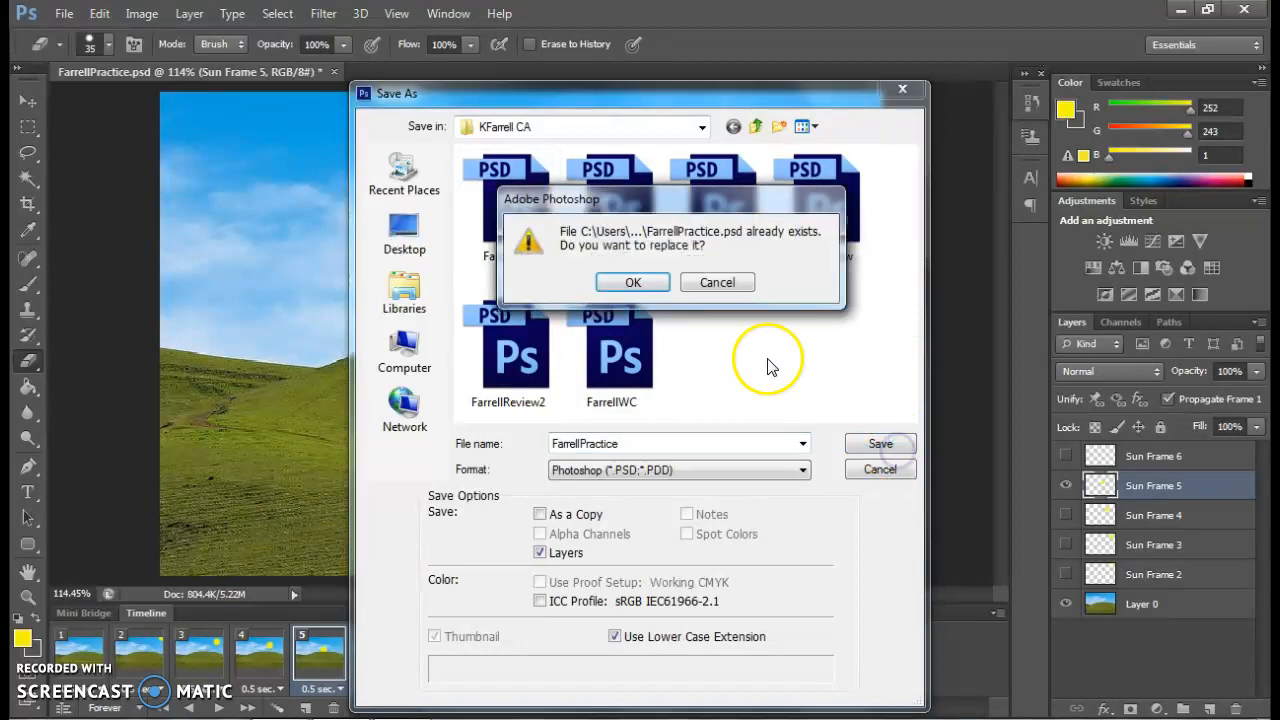
pyautogui.click(615, 286)
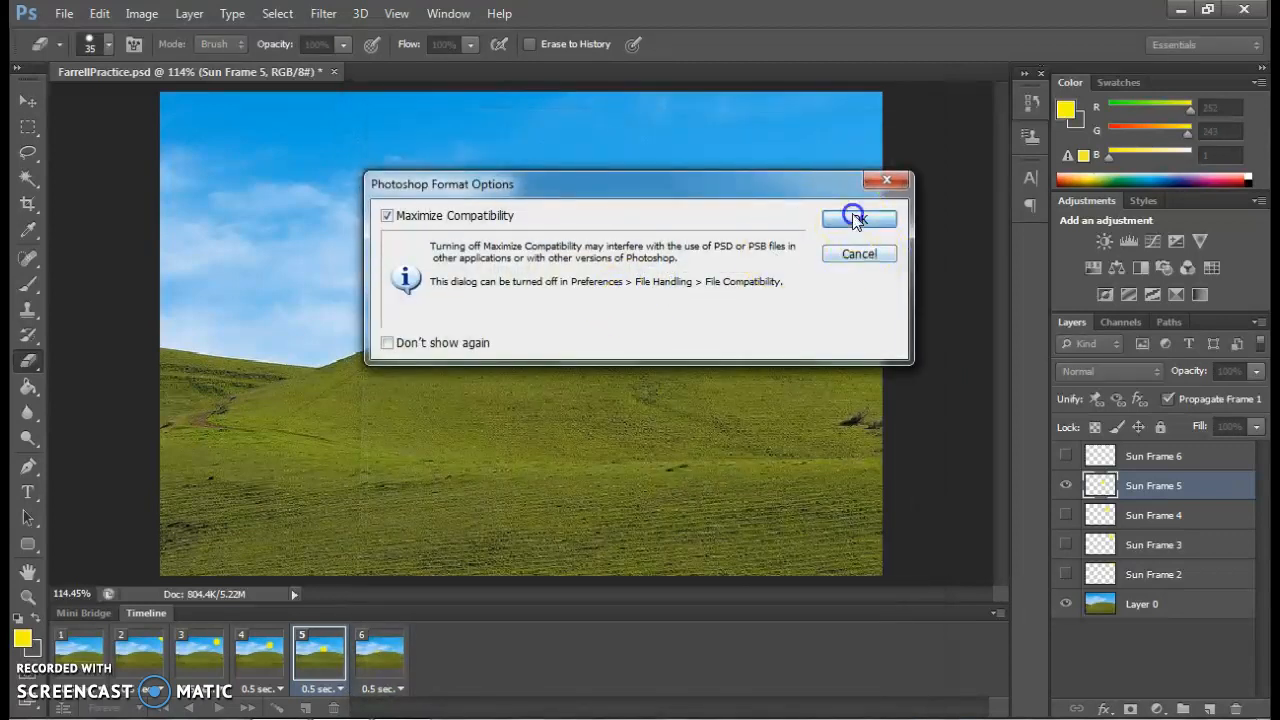
pyautogui.click(855, 219)
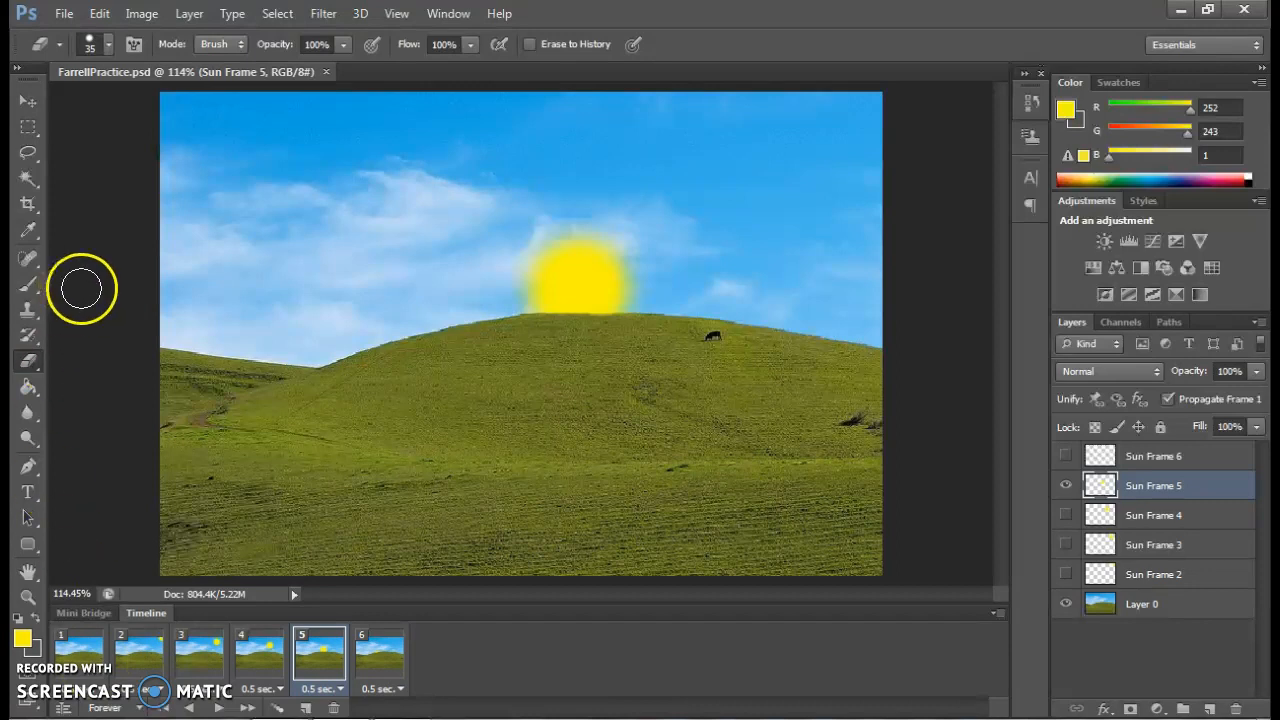
# Export the animation with Save for Web as a GIF with 256 colors into the CA project folder on the Desktop
pyautogui.click(63, 13)
pyautogui.click(94, 289)
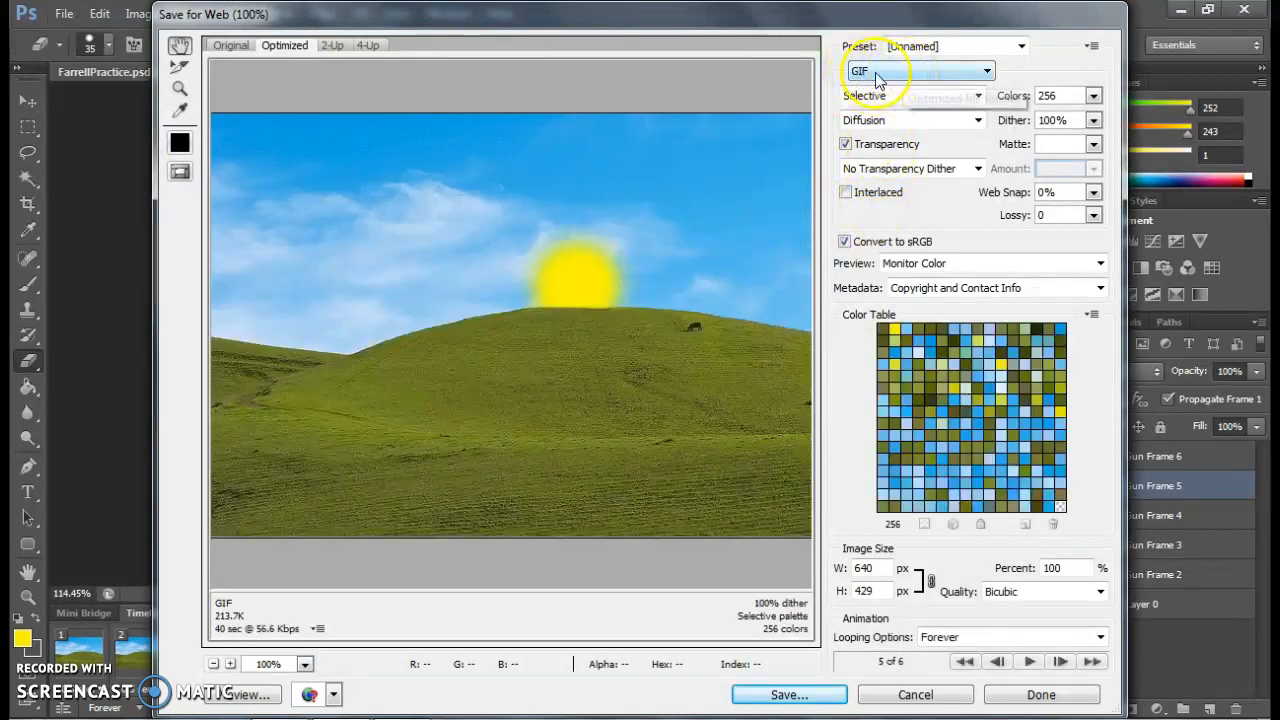
pyautogui.click(785, 694)
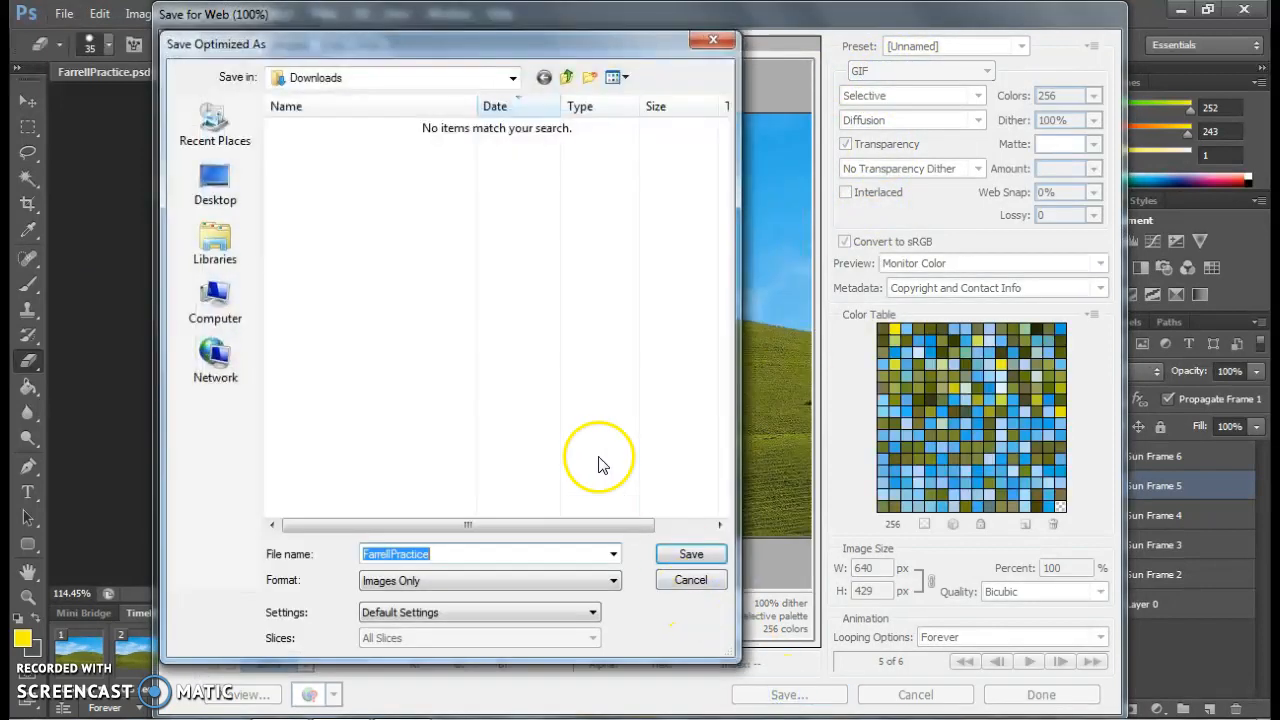
pyautogui.click(215, 180)
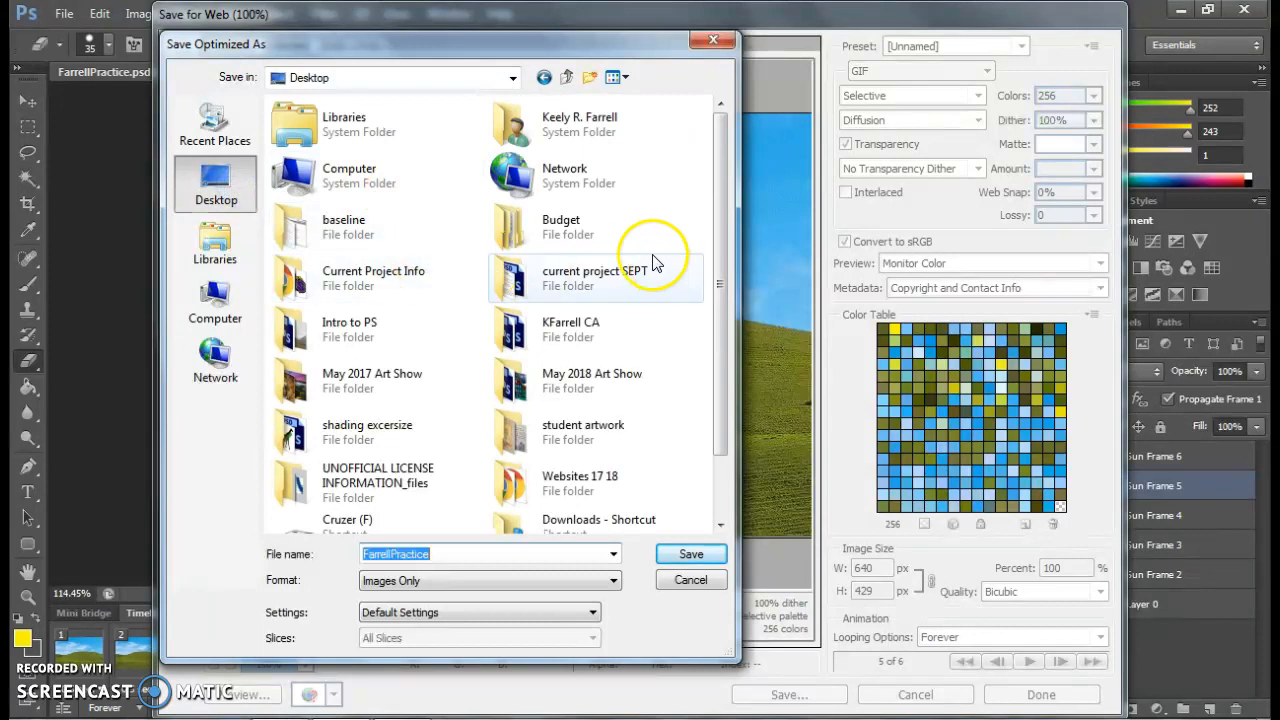
pyautogui.doubleClick(590, 322)
pyautogui.click(689, 554)
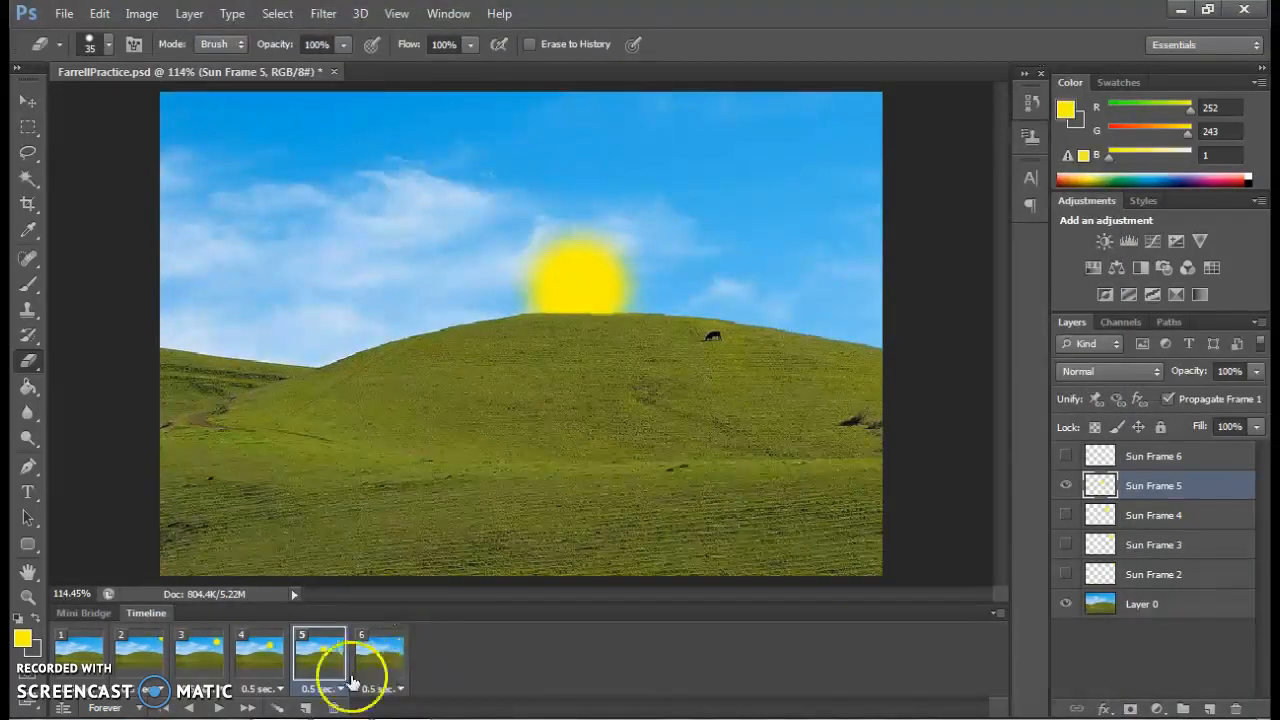
# Open the exported GIF from its folder in Internet Explorer, watch the animation, close it, and return to Photoshop
pyautogui.click(1181, 9)
pyautogui.click(1181, 9)
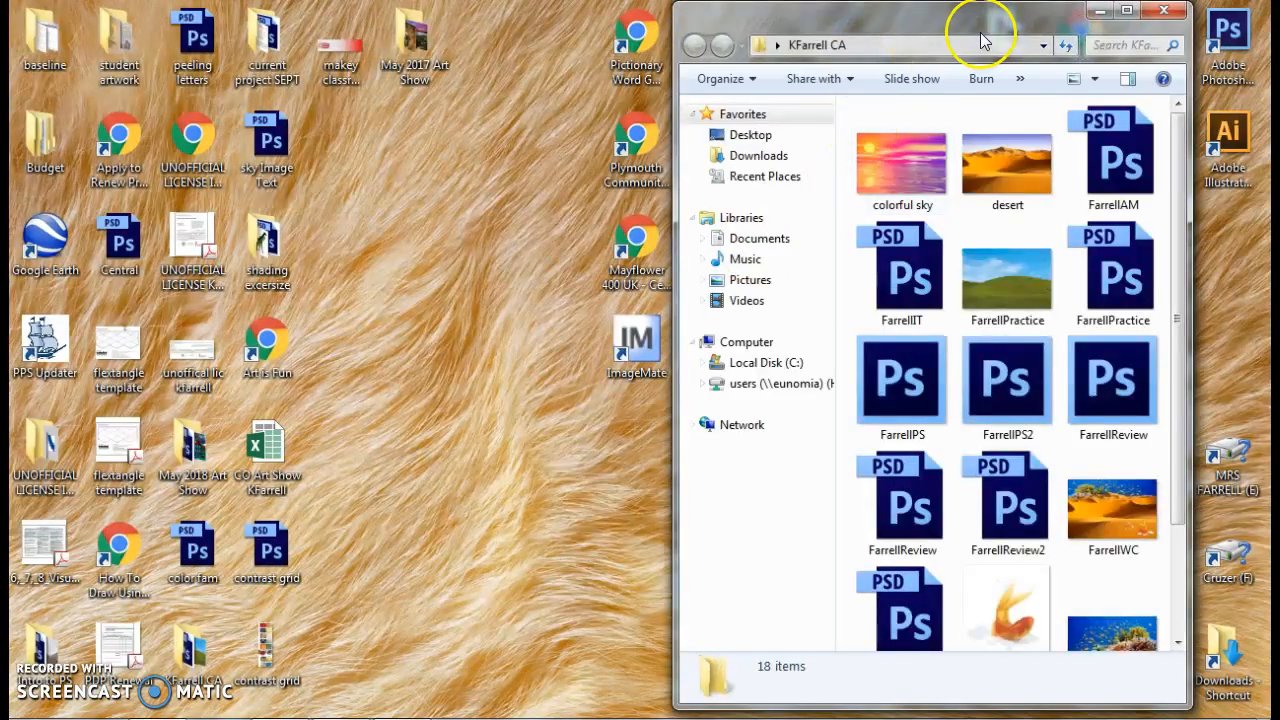
pyautogui.click(1128, 13)
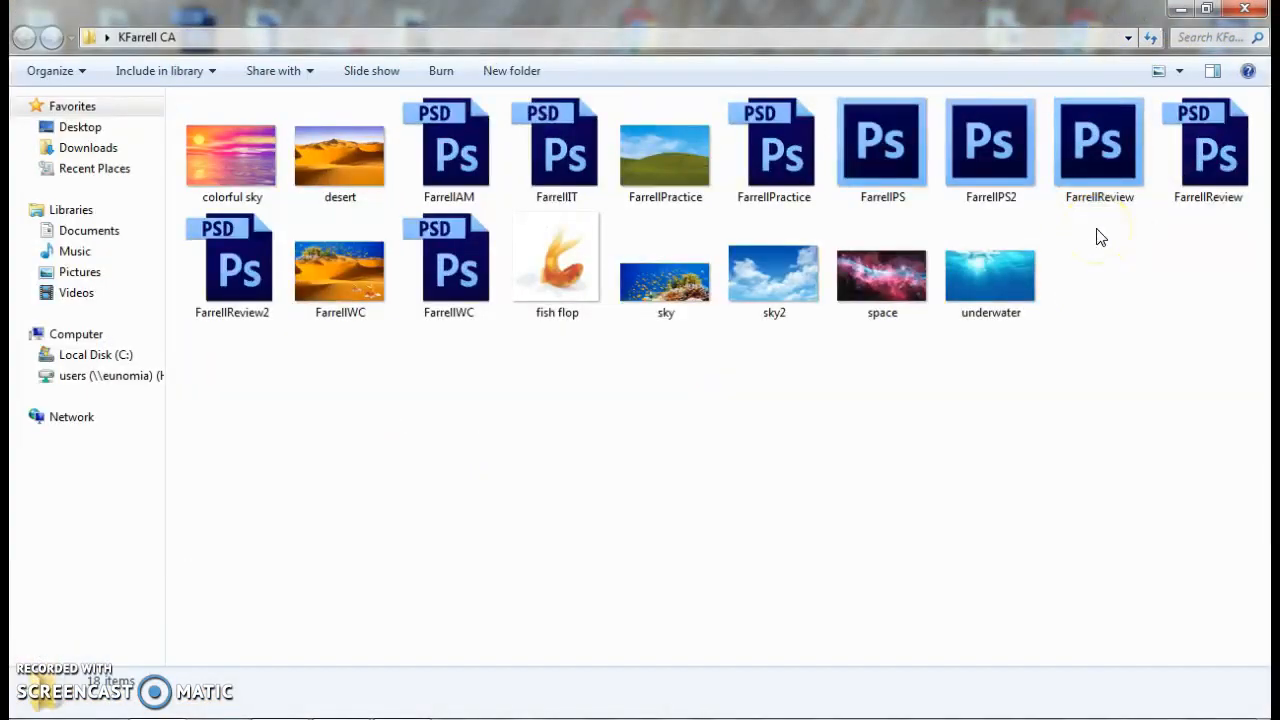
pyautogui.doubleClick(665, 163)
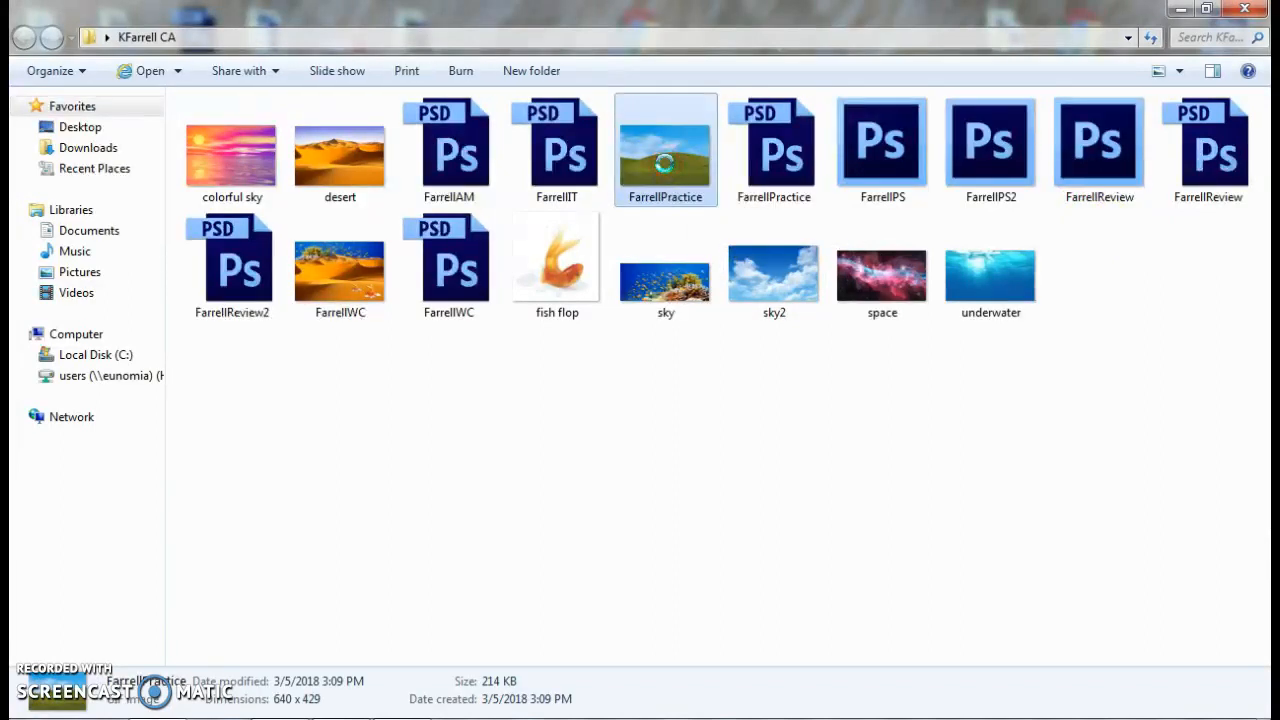
pyautogui.rightClick(665, 163)
pyautogui.click(708, 172)
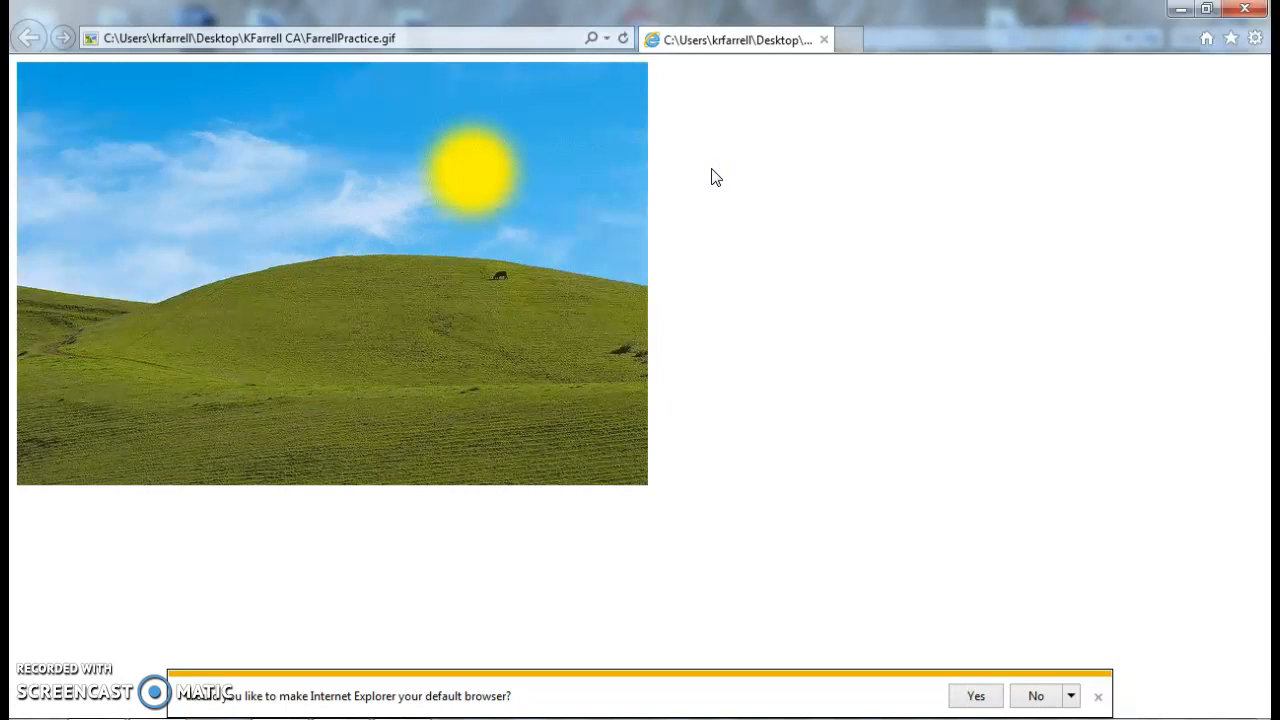
pyautogui.click(1245, 10)
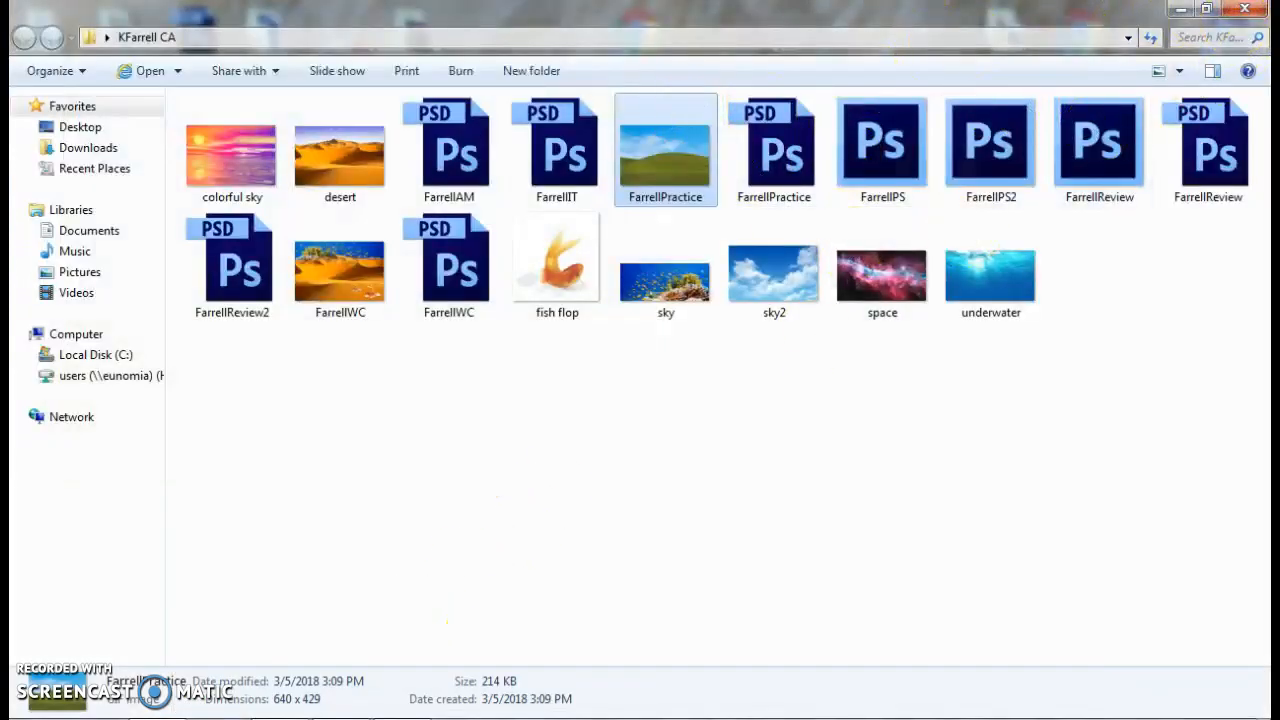
pyautogui.hotkey('alt', 'Tab')
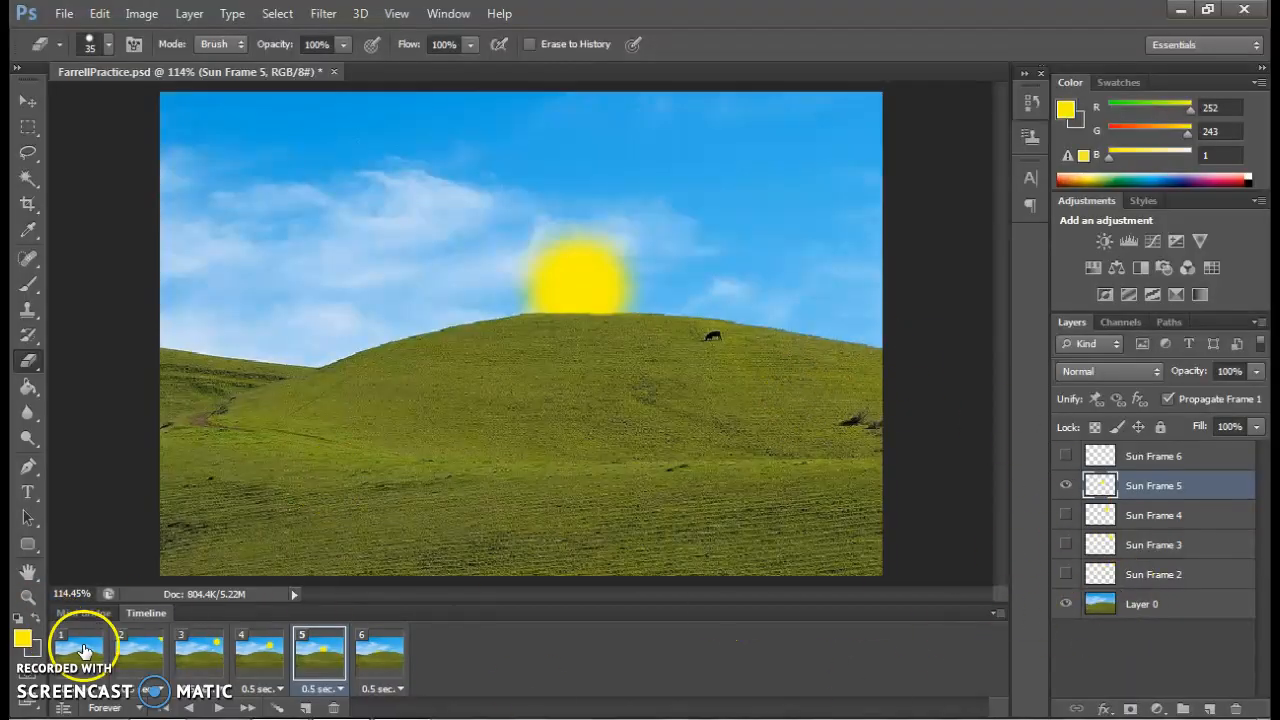
# In frame 2, create a new layer named "cloud frame 2"
pyautogui.click(133, 662)
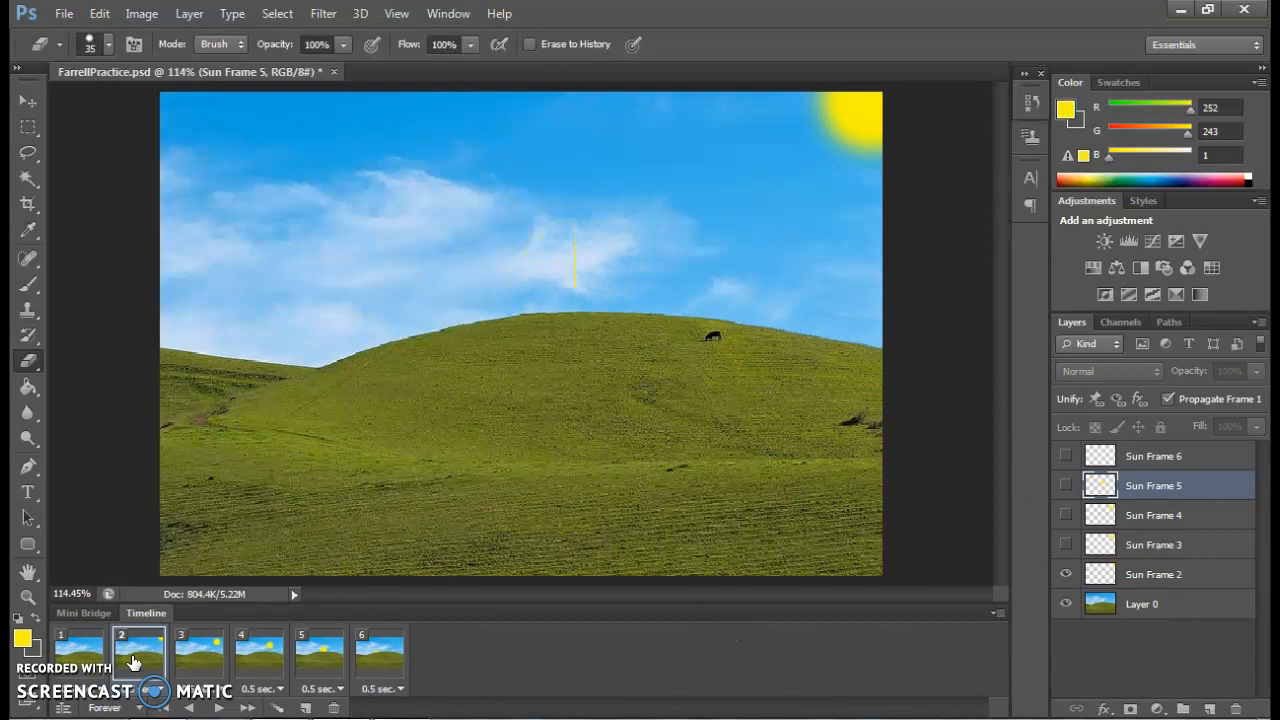
pyautogui.click(190, 14)
pyautogui.moveTo(200, 34)
pyautogui.click(437, 36)
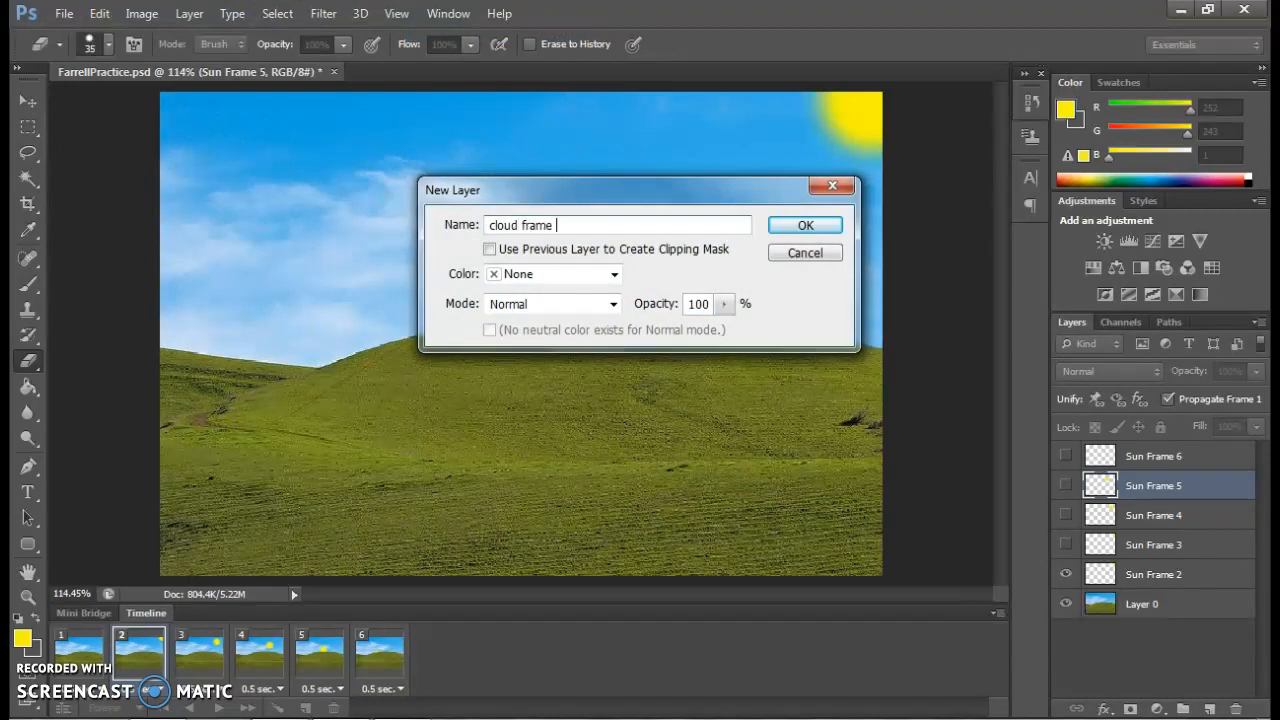
pyautogui.write('cloud frame 2')
pyautogui.press('Return')
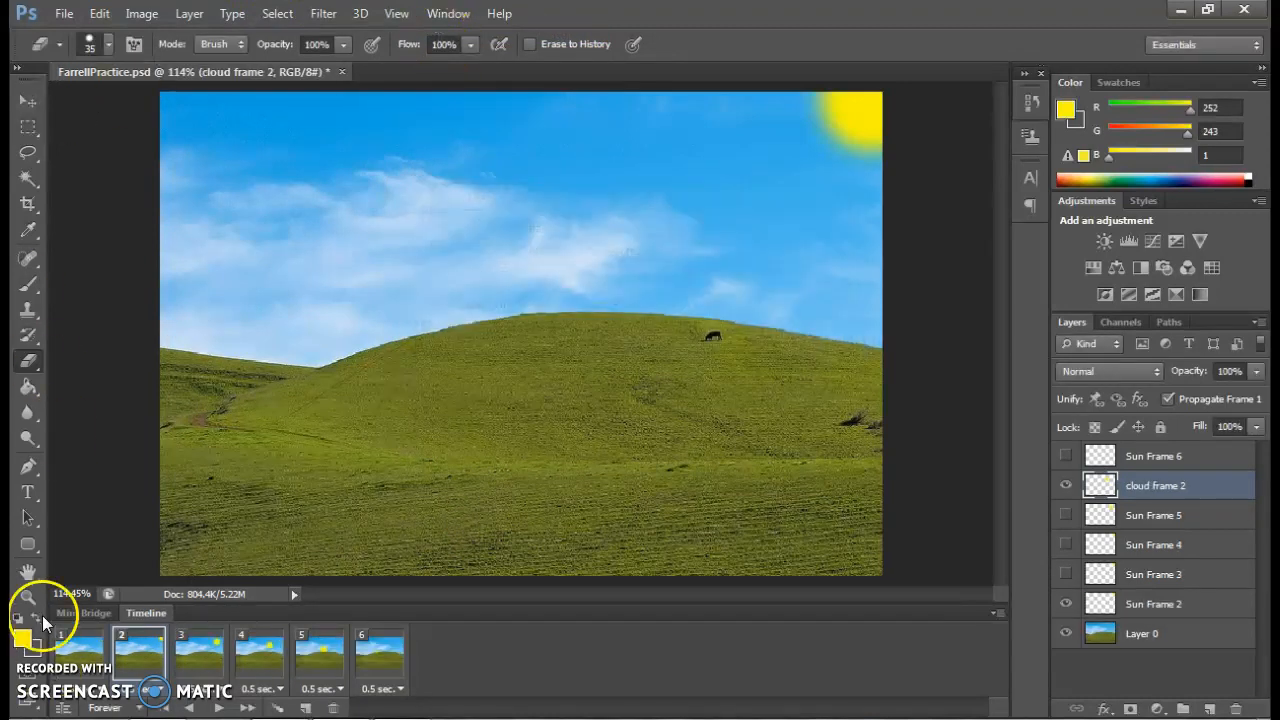
# Set the foreground color to off-white #fefef4 and choose a textured, cloud-like tip for the Brush tool
pyautogui.click(24, 639)
pyautogui.click(386, 184)
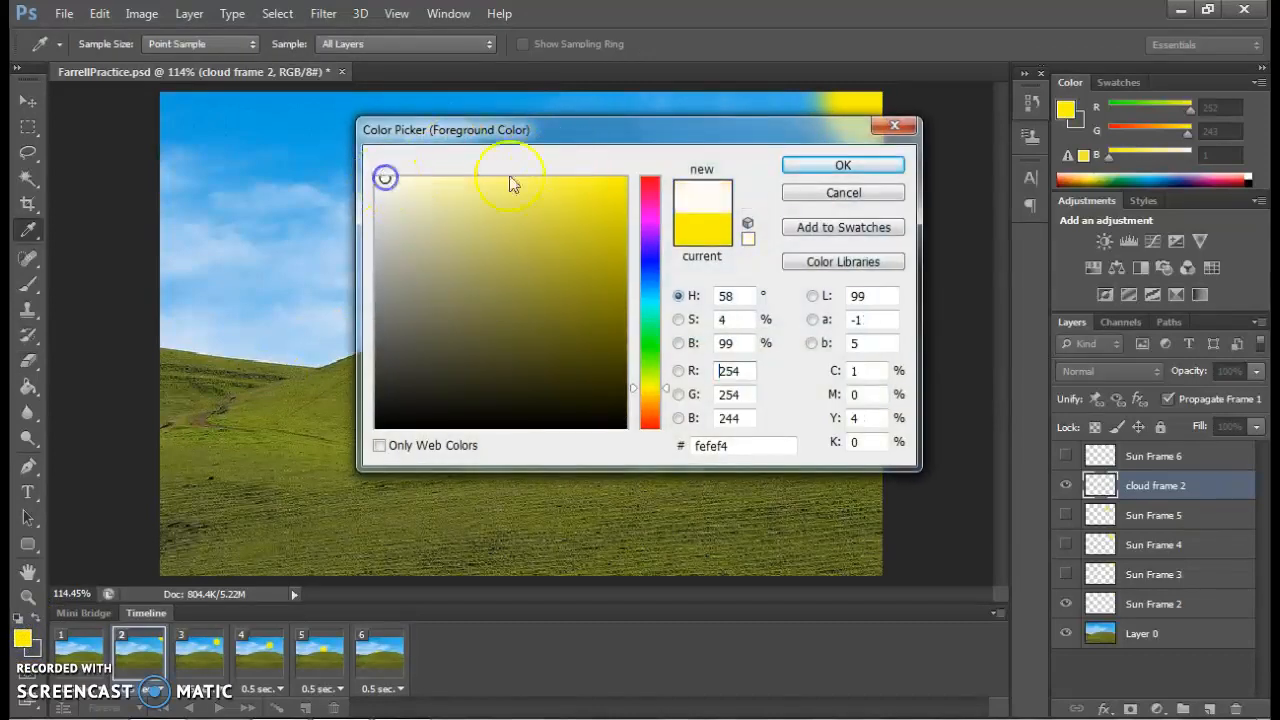
pyautogui.click(805, 164)
pyautogui.click(33, 358)
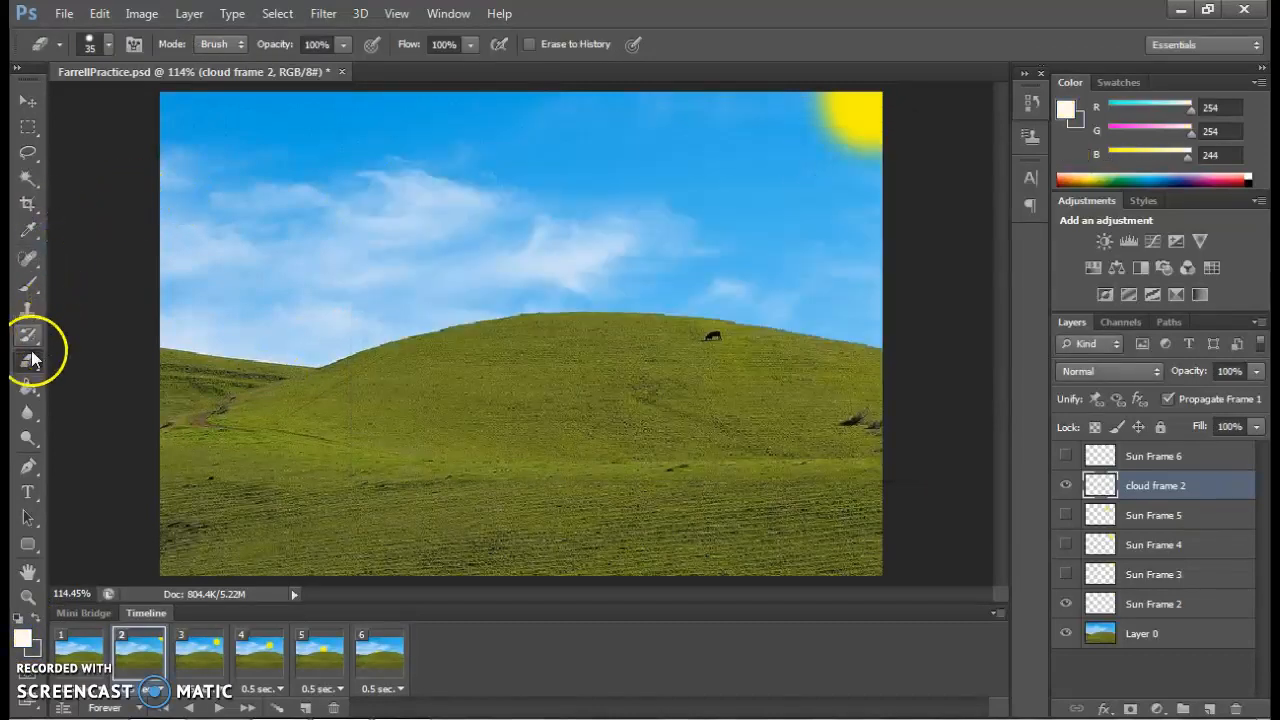
pyautogui.click(28, 283)
pyautogui.click(109, 45)
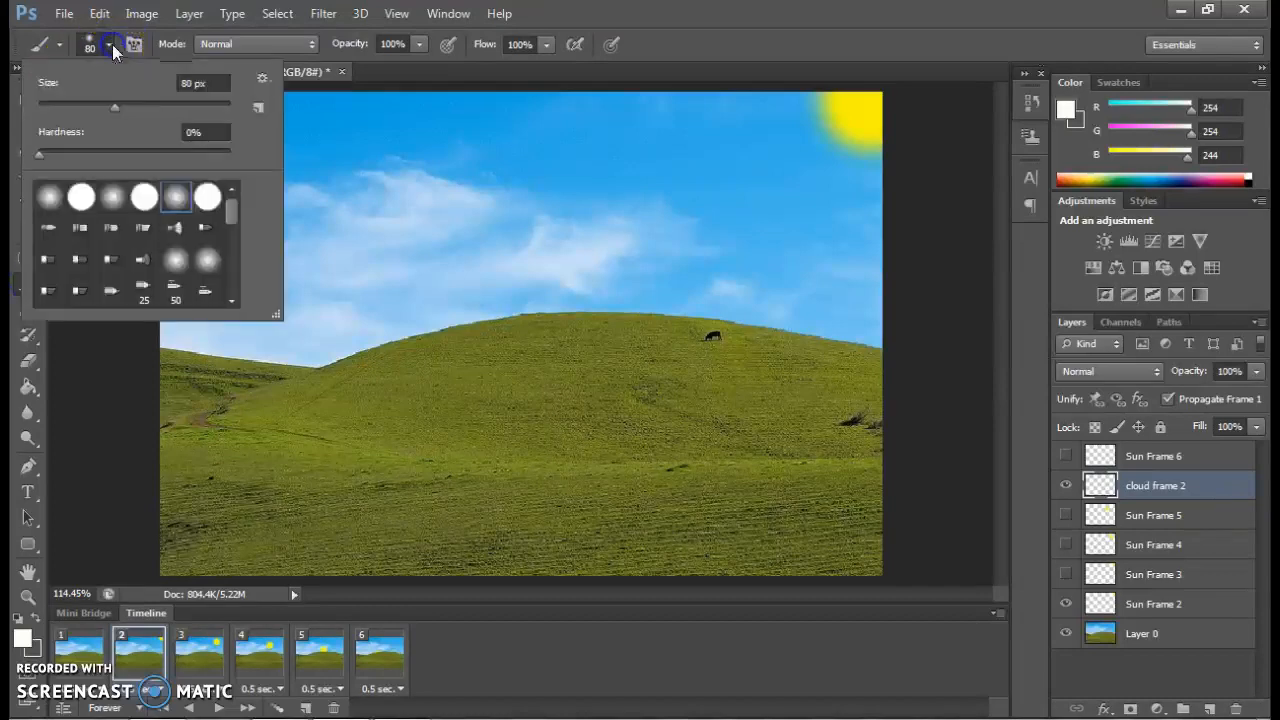
pyautogui.moveTo(232, 203); pyautogui.dragTo(234, 252)
pyautogui.click(144, 270)
# Enlarge the brush to size 175 and stamp a cloud in the upper-left part of the sky on cloud frame 2
pyautogui.press(']')
pyautogui.press(']')
pyautogui.press(']')
pyautogui.press(']')
pyautogui.press(']')
pyautogui.press(']')
pyautogui.press(']')
pyautogui.click(369, 180)
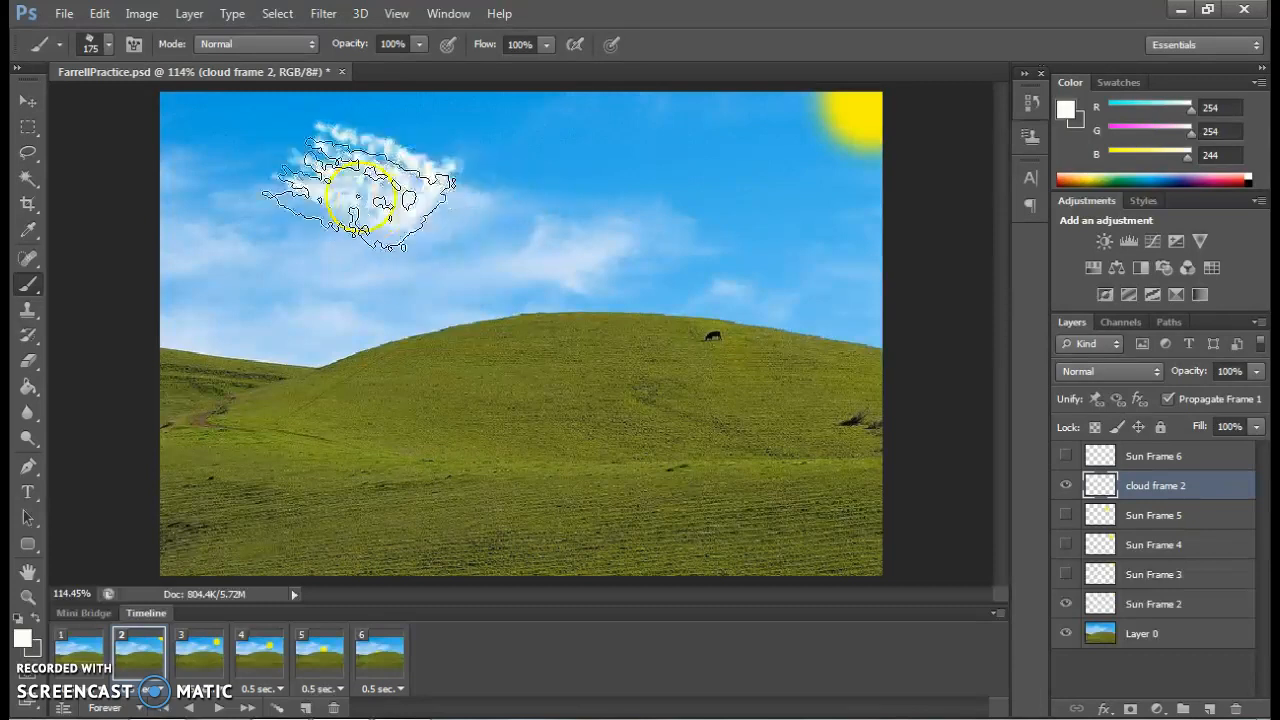
# Stamp a larger cloud over it with the brush at size 300, and move the cloud partly off the sky's upper-left corner
pyautogui.press(']')
pyautogui.press(']')
pyautogui.press(']')
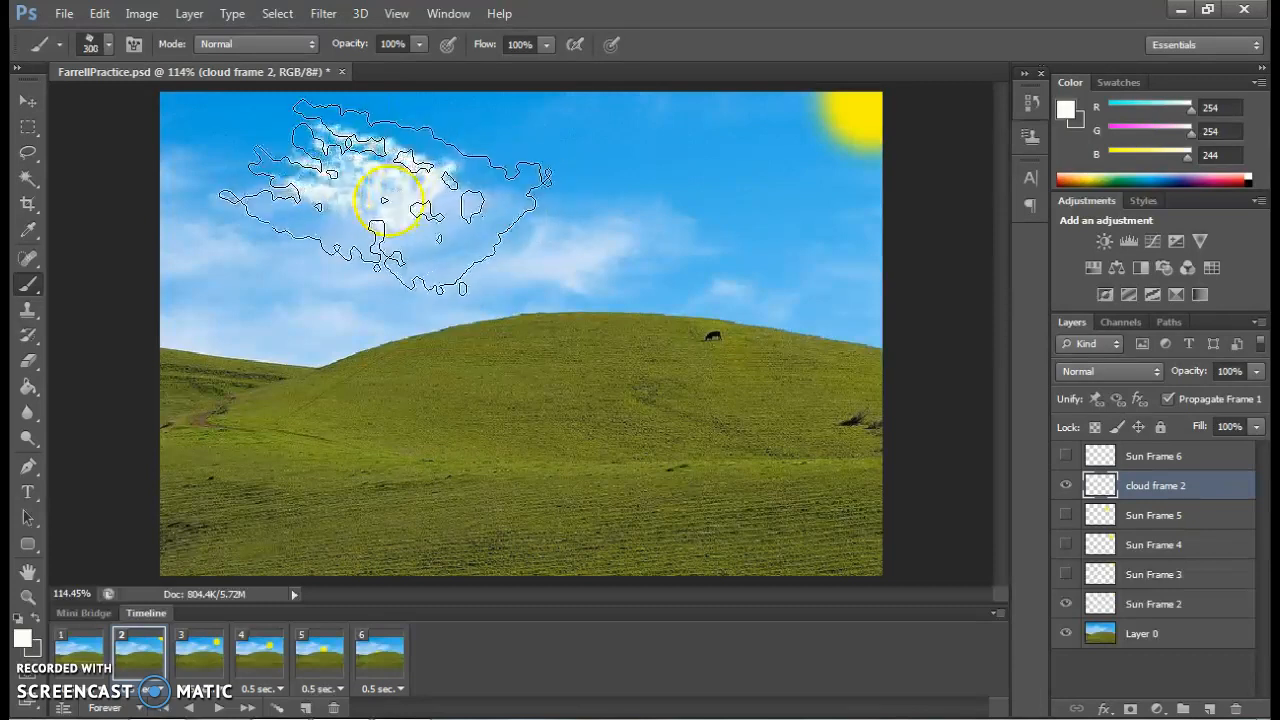
pyautogui.click(386, 200)
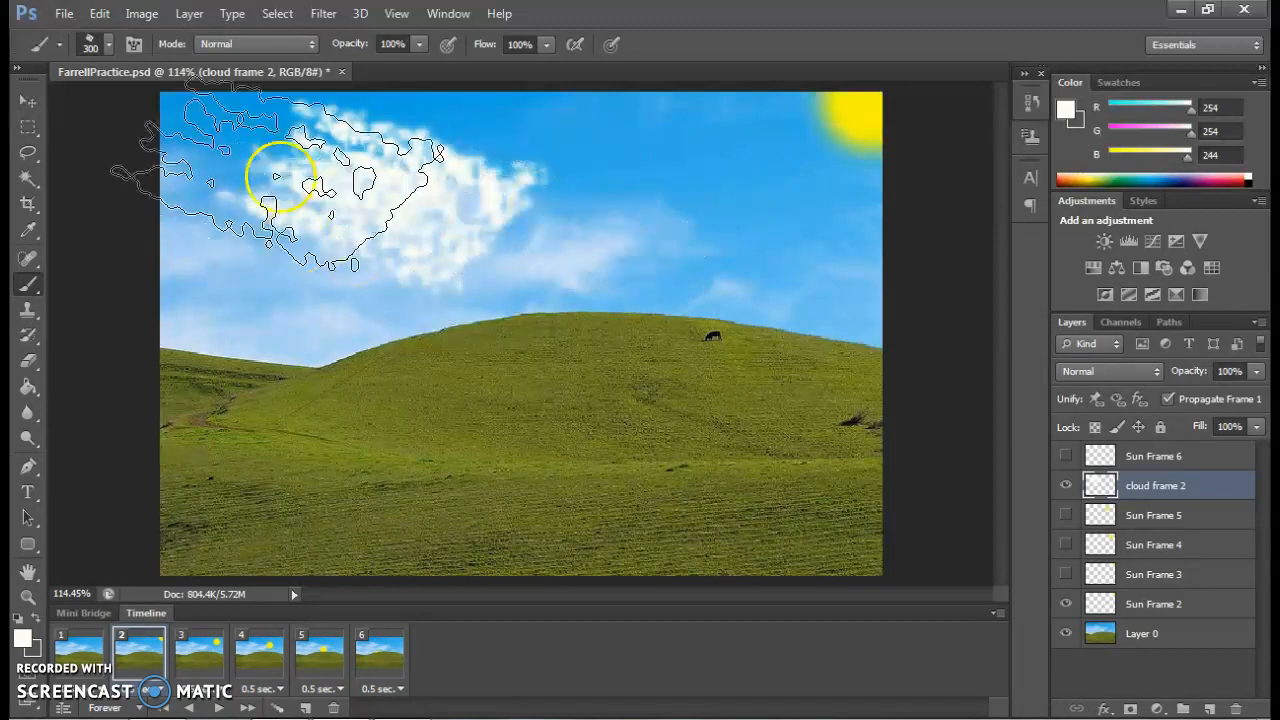
pyautogui.click(30, 100)
pyautogui.moveTo(394, 194); pyautogui.dragTo(115, 144)
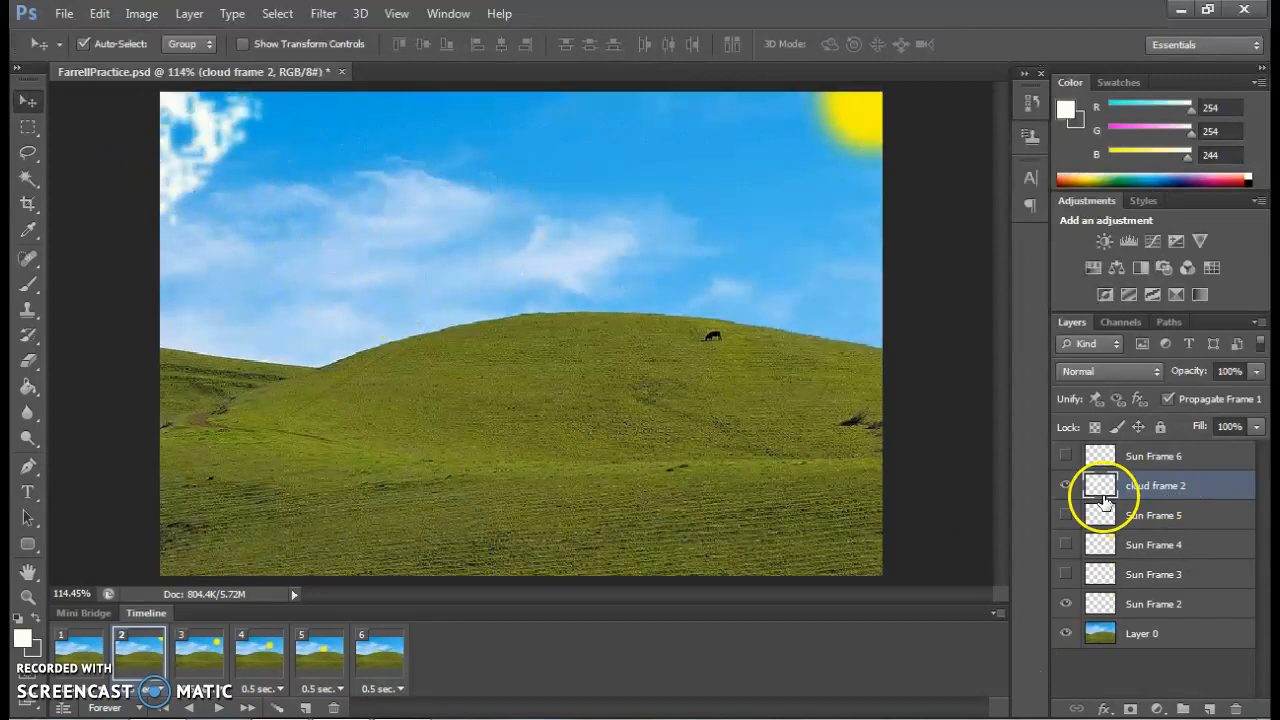
# In frame 3, show the cloud frame 2 layer and duplicate it under the default copy name
pyautogui.click(210, 668)
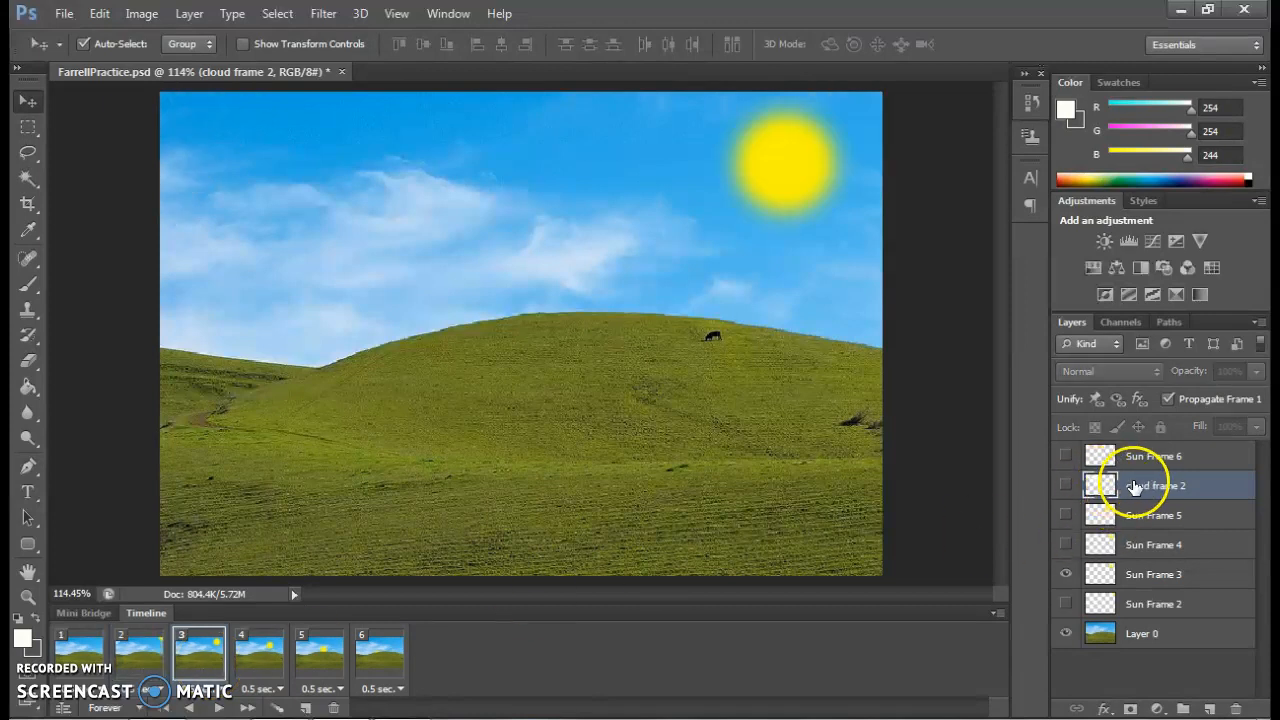
pyautogui.click(1066, 485)
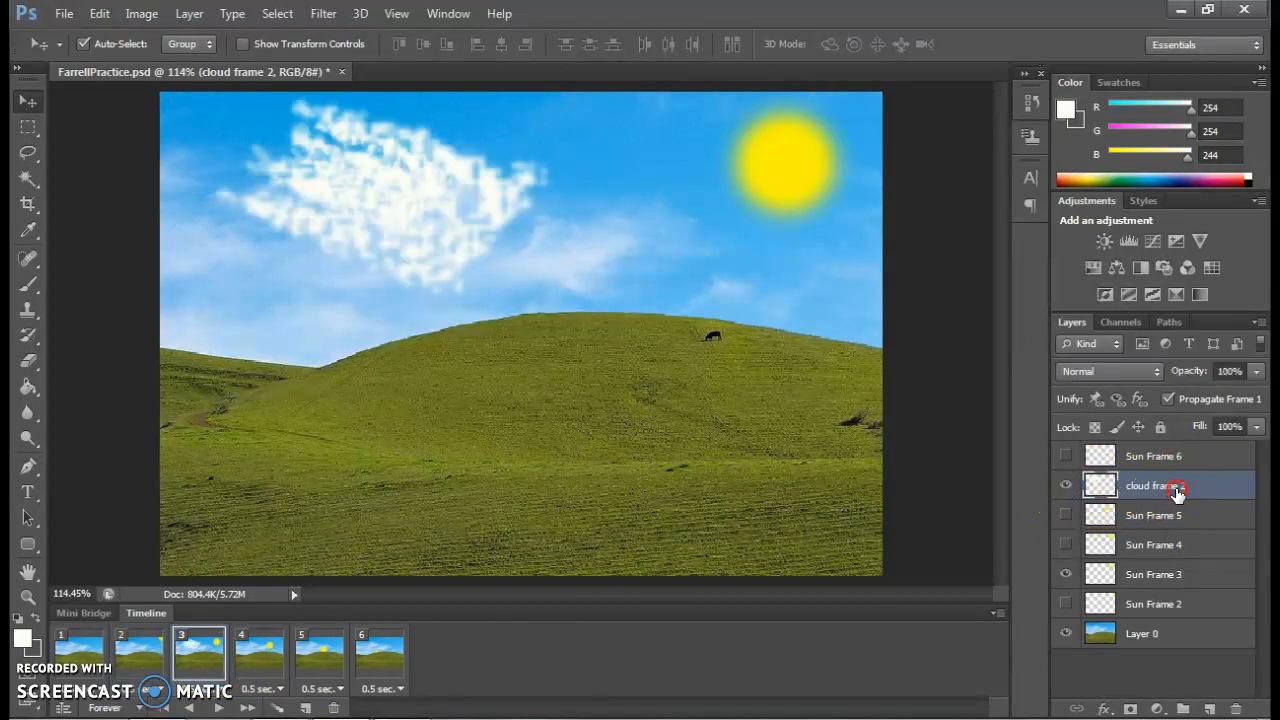
pyautogui.rightClick(1176, 490)
pyautogui.click(910, 155)
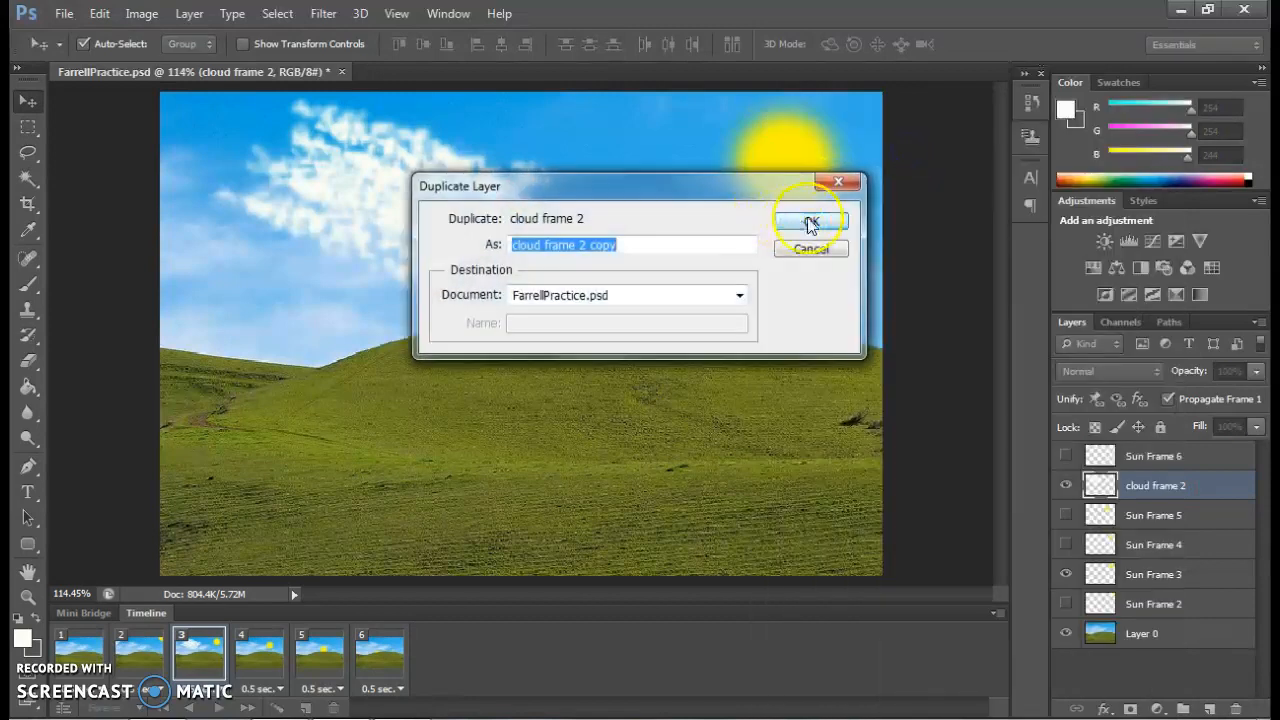
pyautogui.click(810, 222)
# Move the duplicated cloud slightly toward the sky's left edge and hide the original cloud frame 2 layer in frame 3
pyautogui.moveTo(448, 216); pyautogui.dragTo(350, 201)
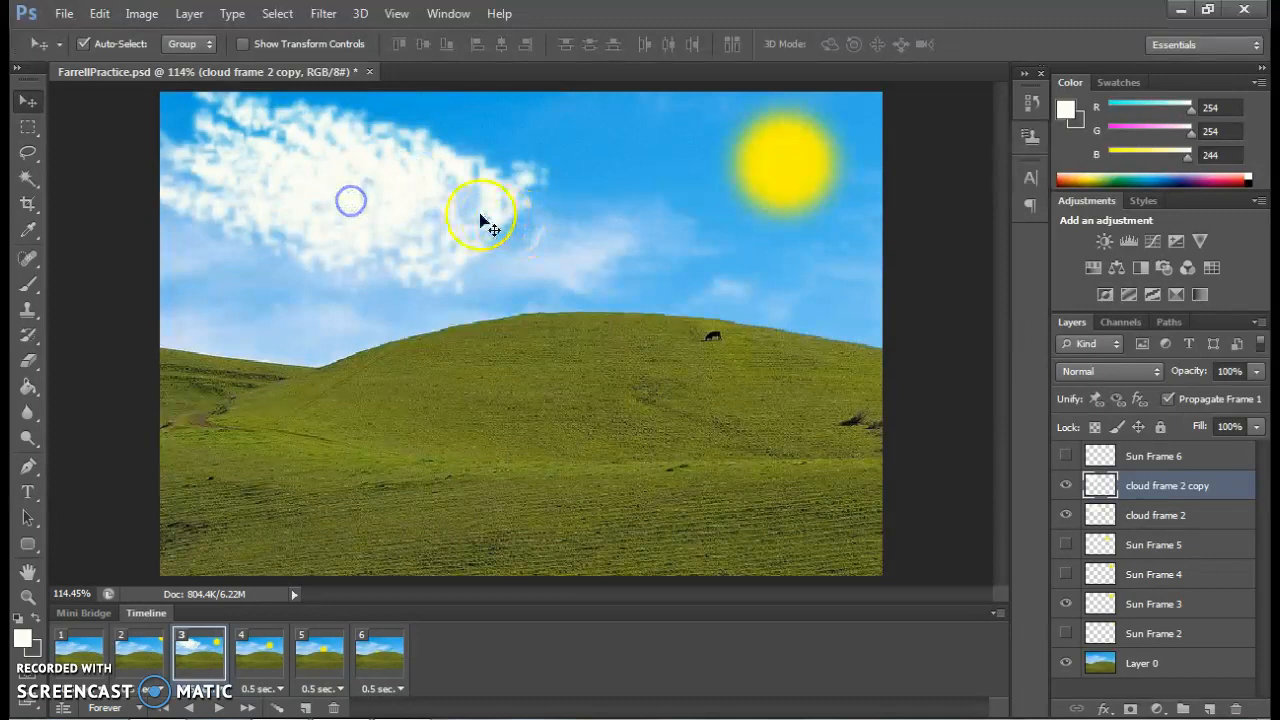
pyautogui.click(1100, 515)
pyautogui.click(1066, 515)
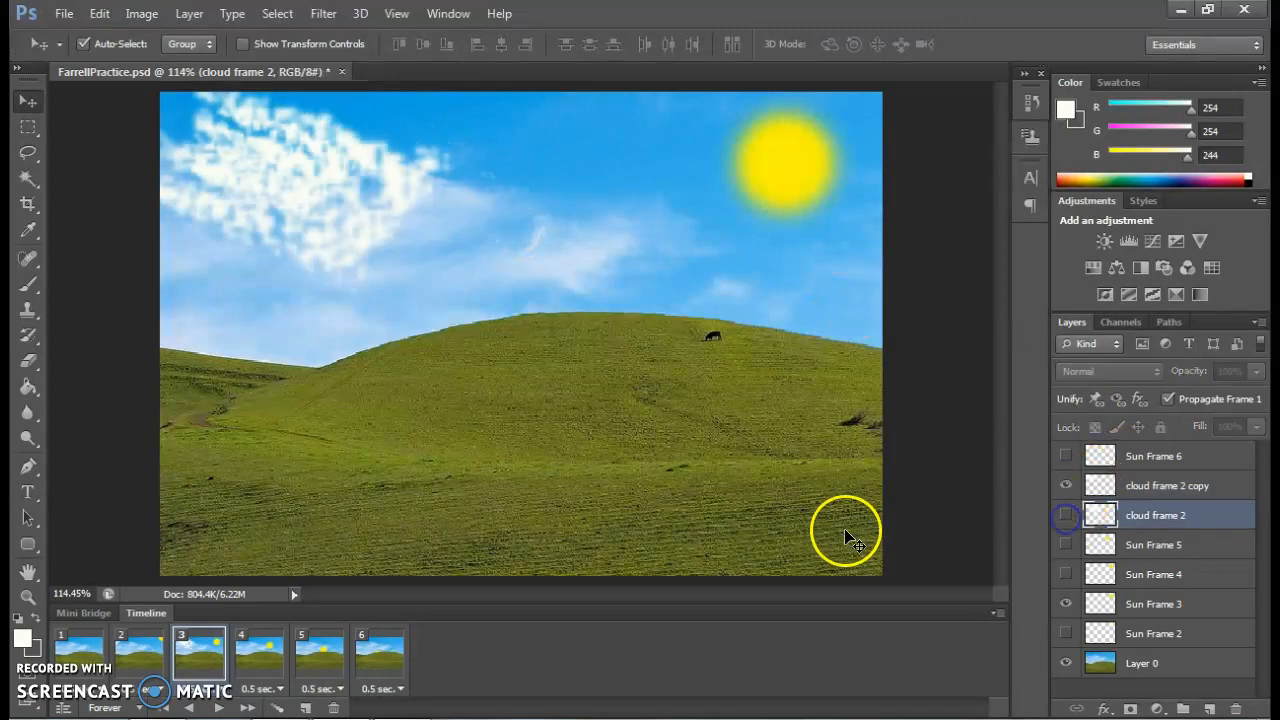
# Review frames 2 and 3, and in frame 4 duplicate the cloud frame 2 copy layer as "cloud frame 4"
pyautogui.click(136, 652)
pyautogui.click(200, 660)
pyautogui.click(273, 668)
pyautogui.click(267, 668)
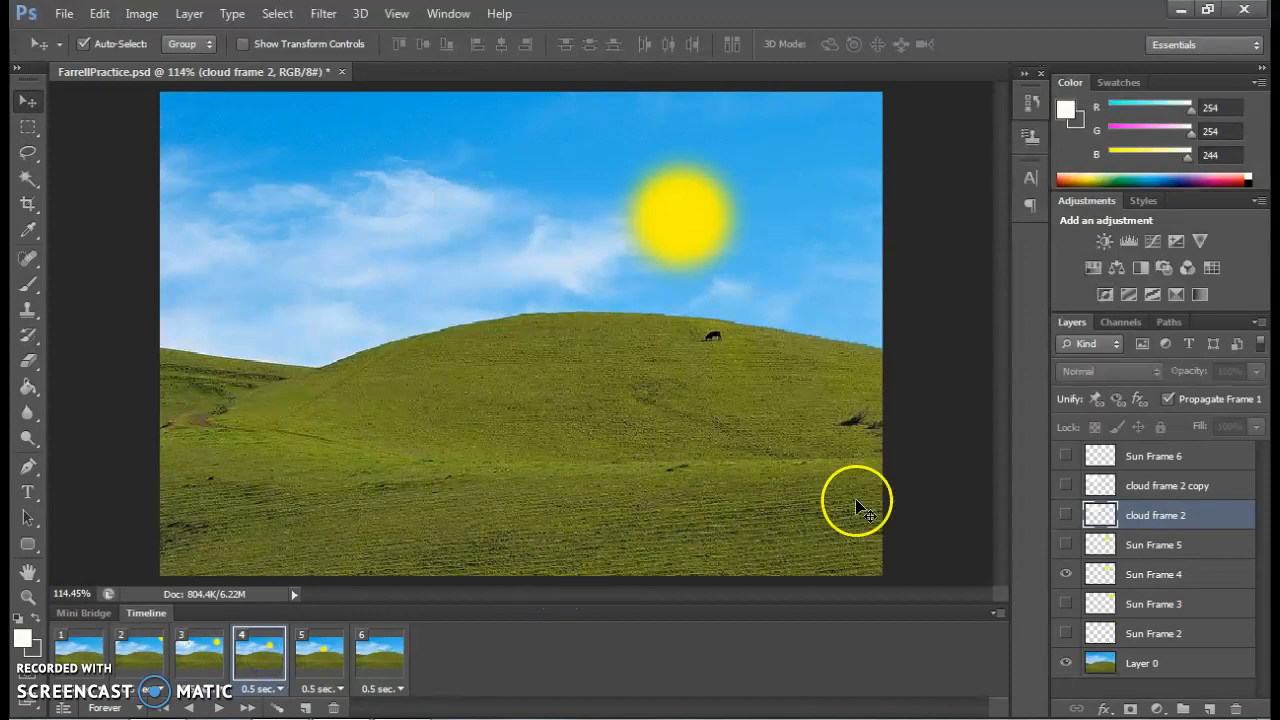
pyautogui.rightClick(1125, 486)
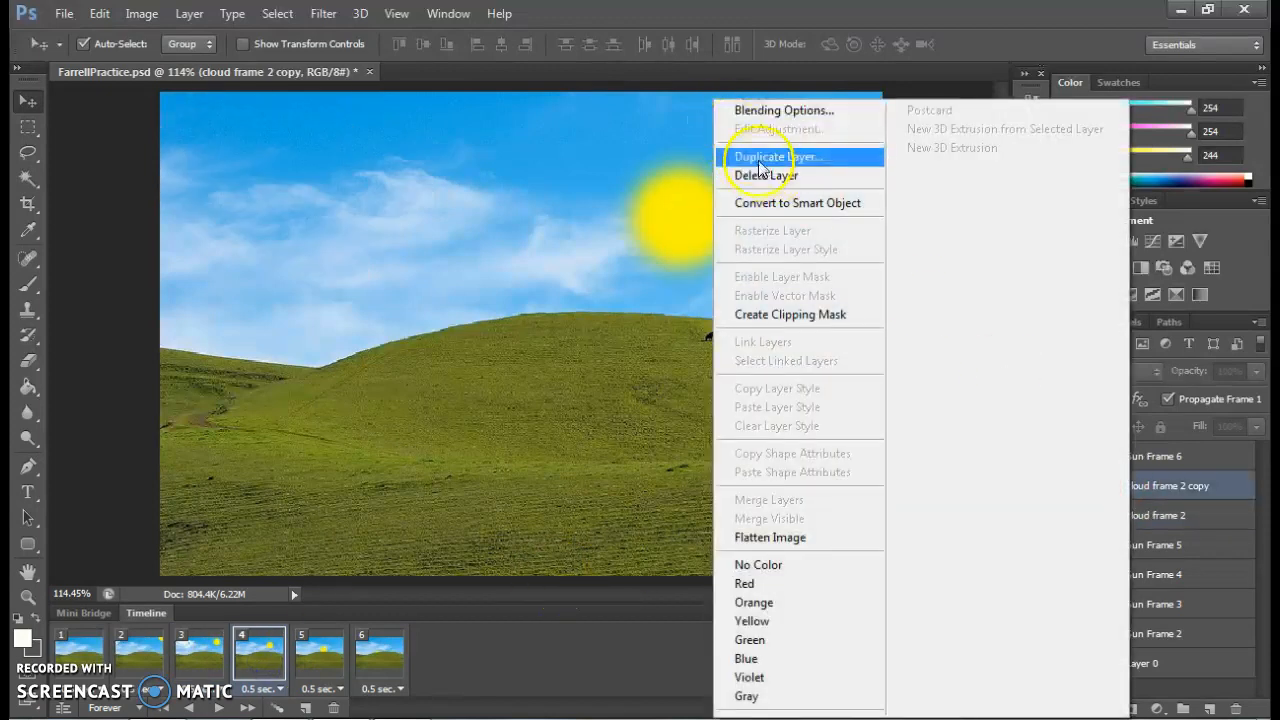
pyautogui.click(759, 160)
pyautogui.click(623, 248)
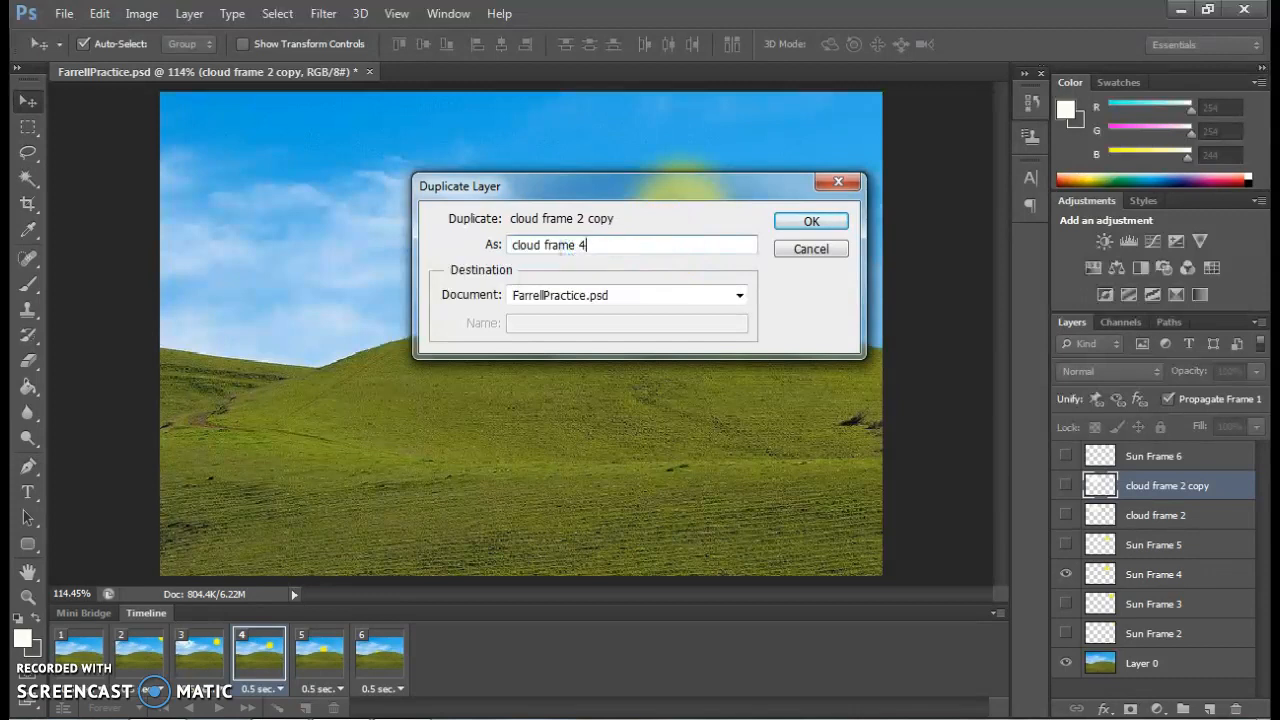
pyautogui.press('Return')
# Rename the "cloud frame 2 copy" layer to "cloud frame 3"
pyautogui.doubleClick(1165, 516)
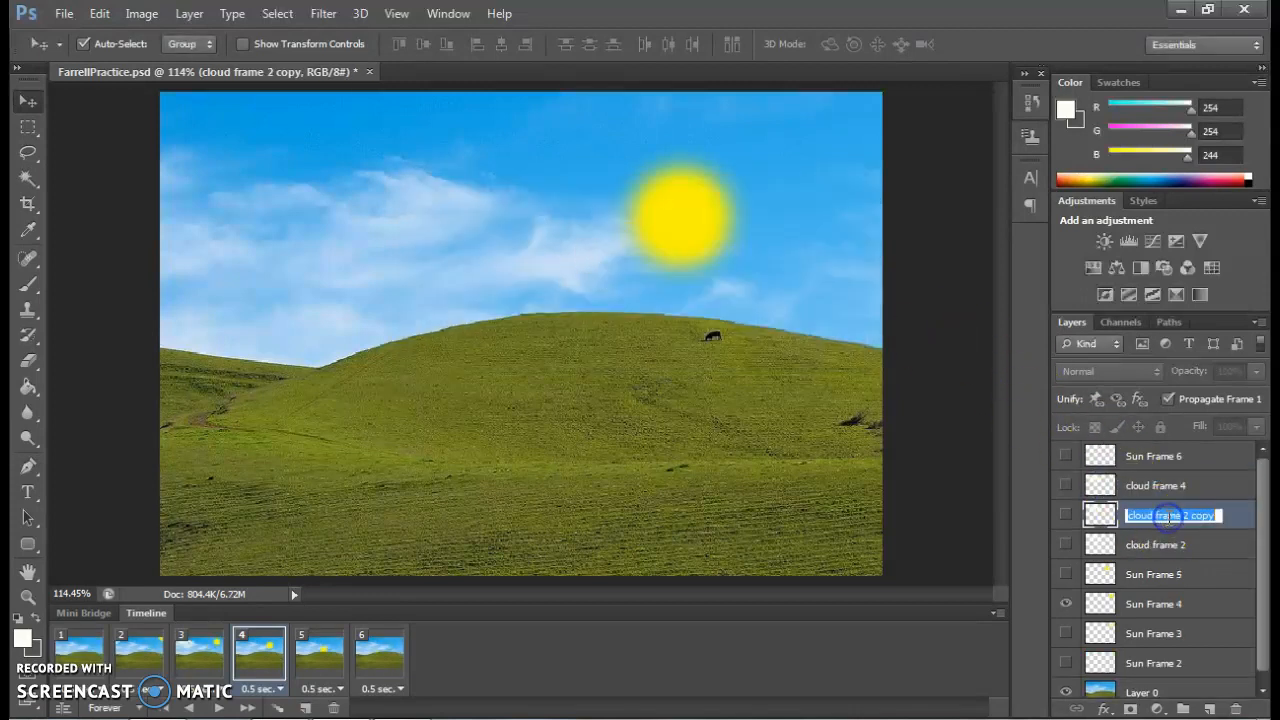
pyautogui.doubleClick(1200, 515)
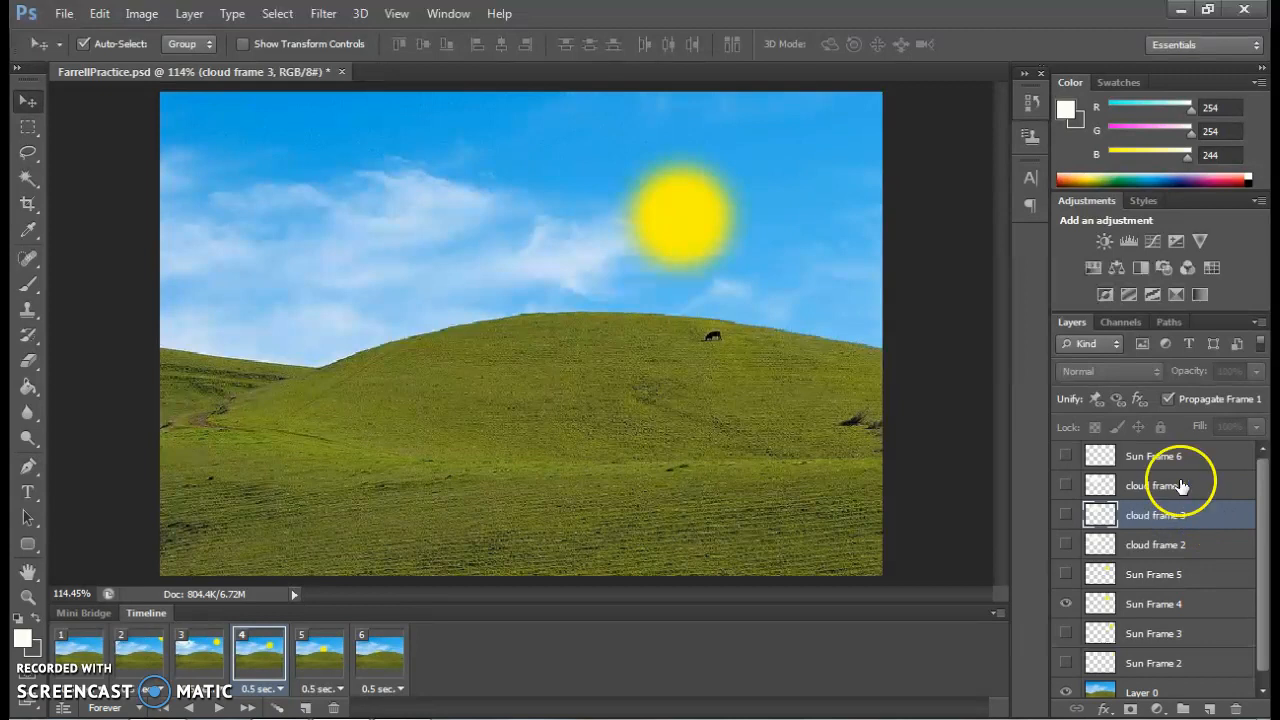
# In frame 4, show the cloud frame 4 layer and move its cloud across the sky until it slightly overlaps the sun
pyautogui.click(1165, 486)
pyautogui.click(1066, 486)
pyautogui.moveTo(421, 219); pyautogui.dragTo(563, 226)
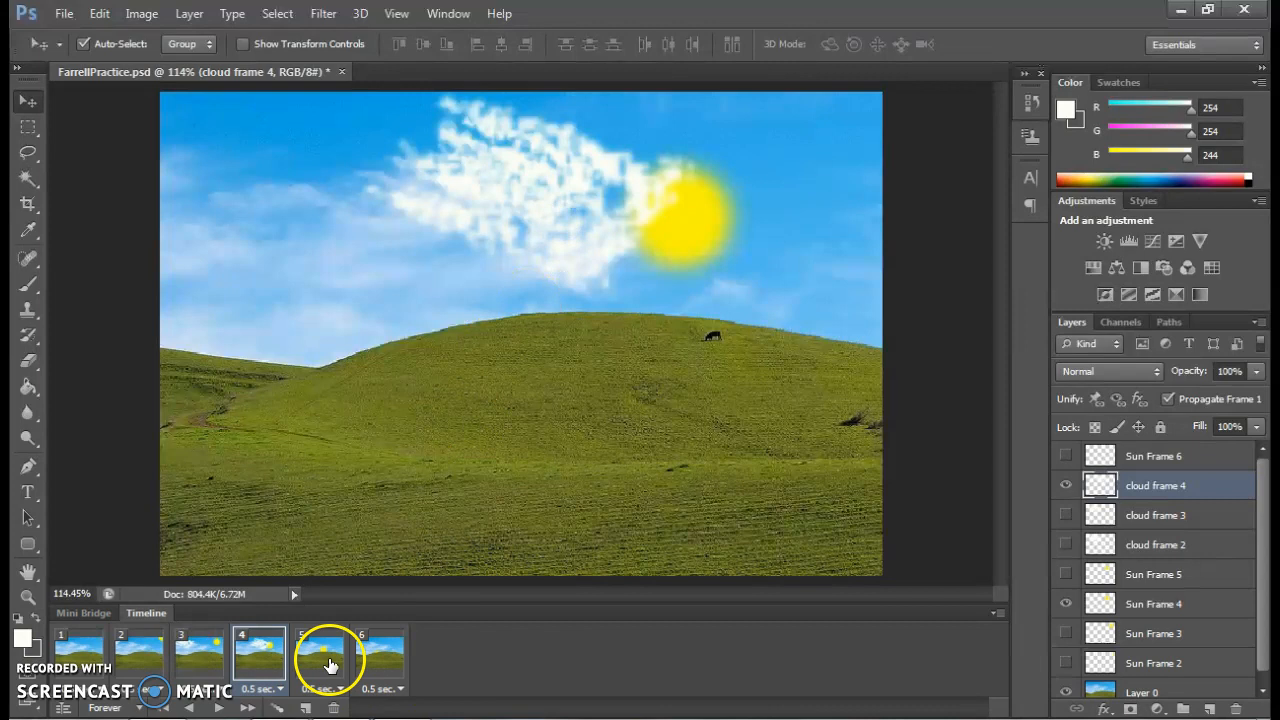
# Duplicate the cloud frame 4 layer as "cloud frame 5" and hide the copy in frame 4
pyautogui.rightClick(1176, 489)
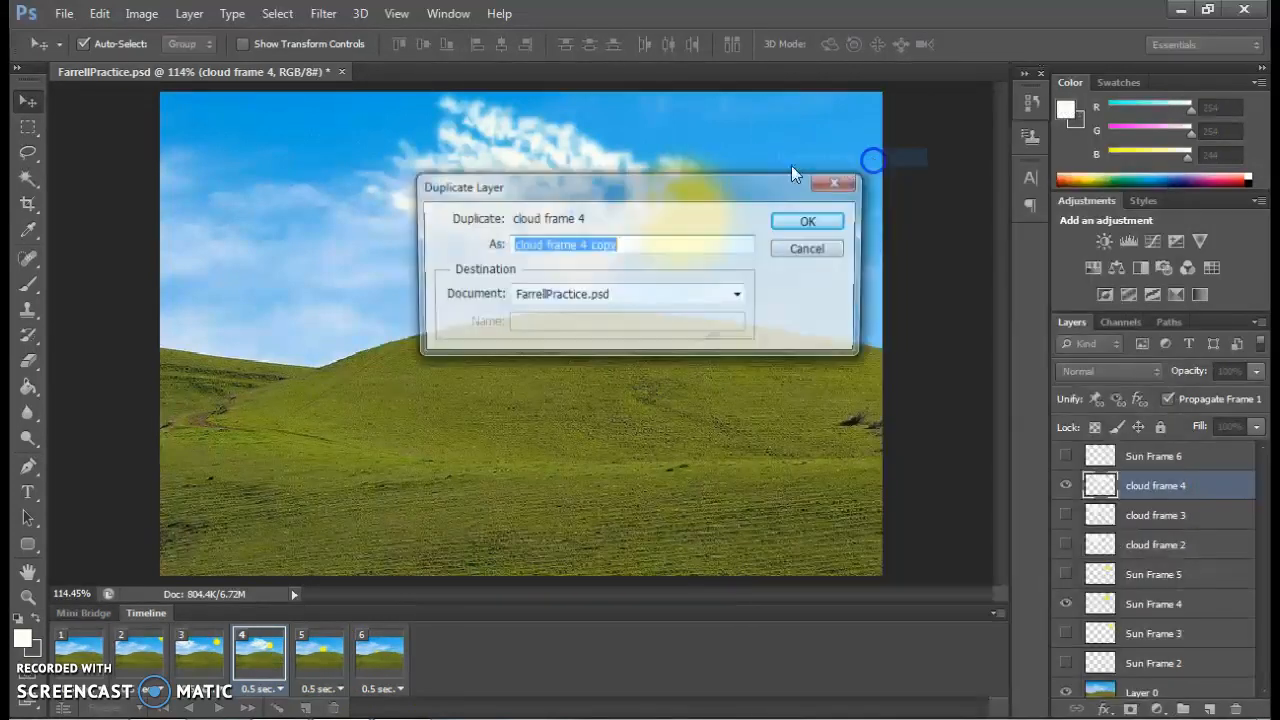
pyautogui.click(860, 158)
pyautogui.click(651, 251)
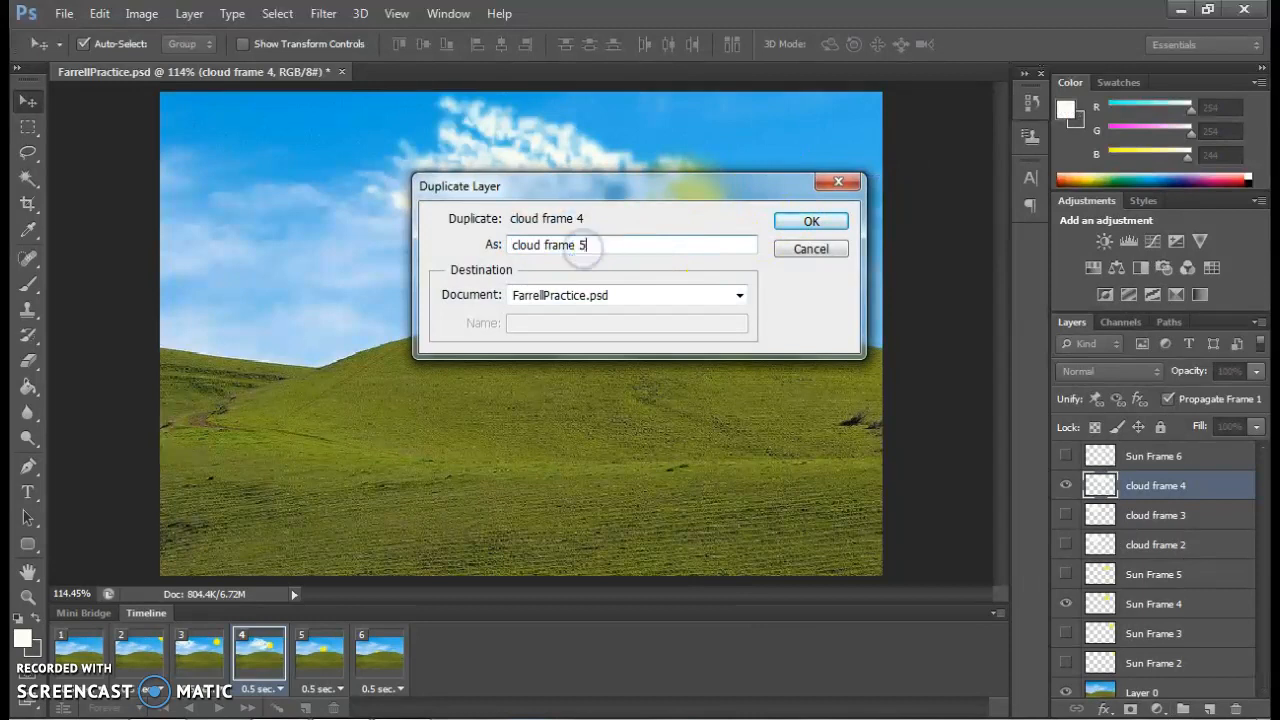
pyautogui.write('5')
pyautogui.press('Return')
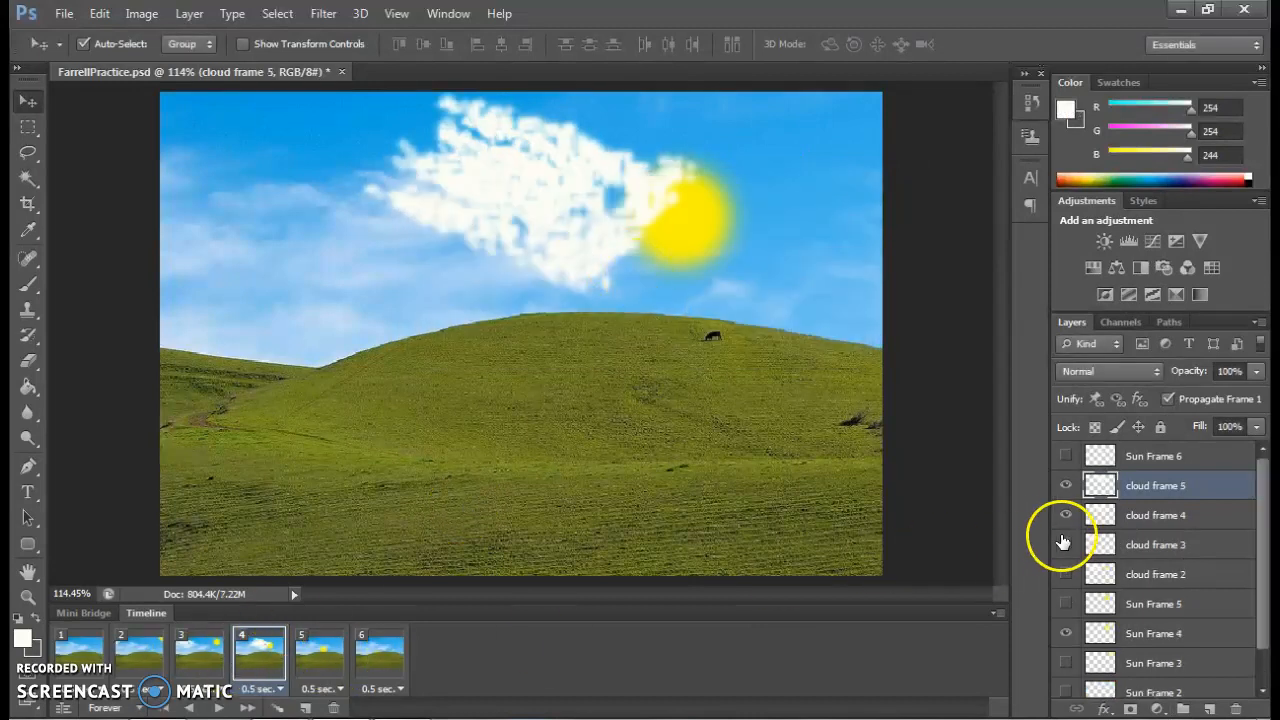
pyautogui.click(1066, 486)
# In frame 5, show the cloud frame 5 layer and move its cloud rightward to just above the sun
pyautogui.click(318, 655)
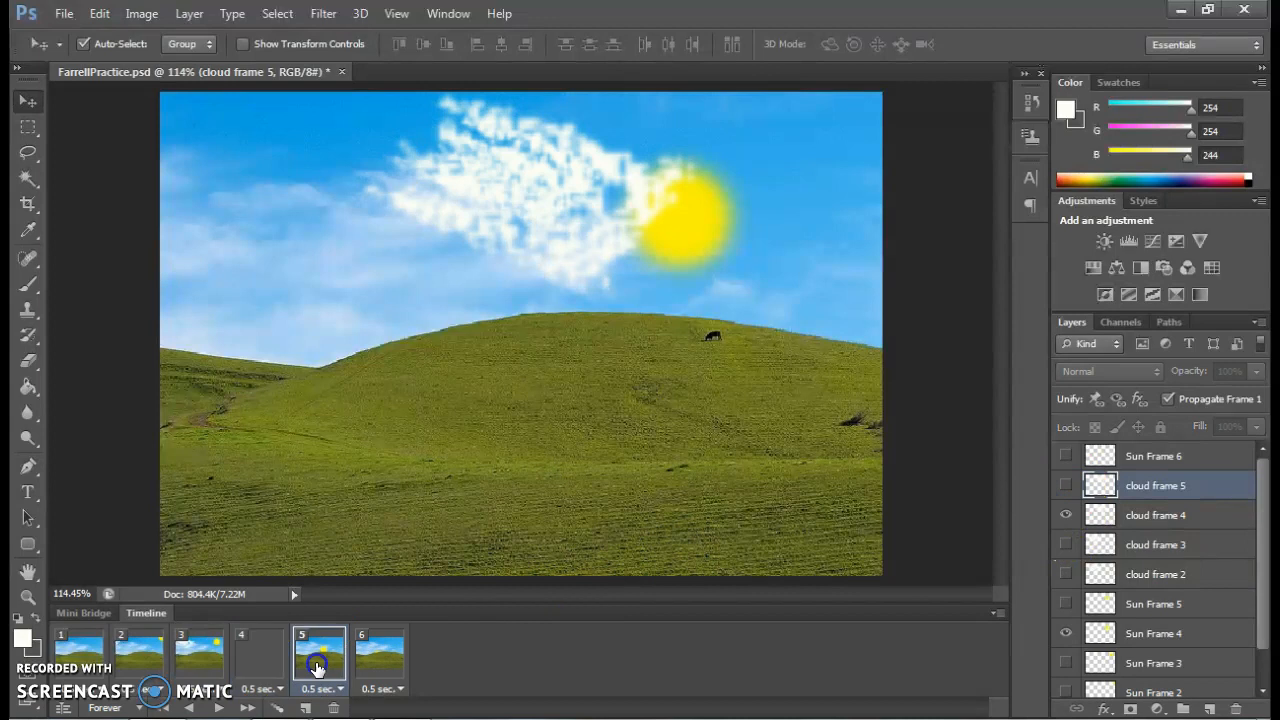
pyautogui.click(1066, 486)
pyautogui.moveTo(545, 212); pyautogui.dragTo(624, 212)
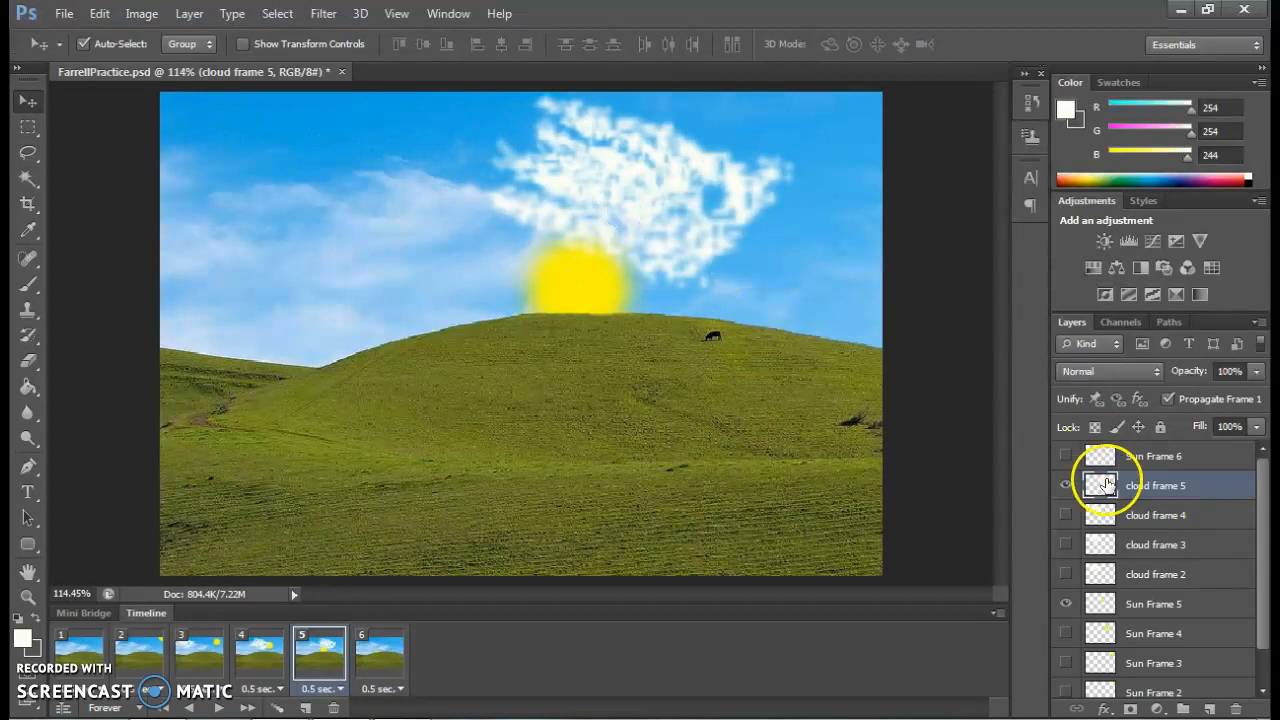
# Duplicate the cloud frame 5 layer as "cloud frame 6", shifting the copy to the sky's right edge and hiding it in frame 5
pyautogui.rightClick(1150, 486)
pyautogui.click(877, 157)
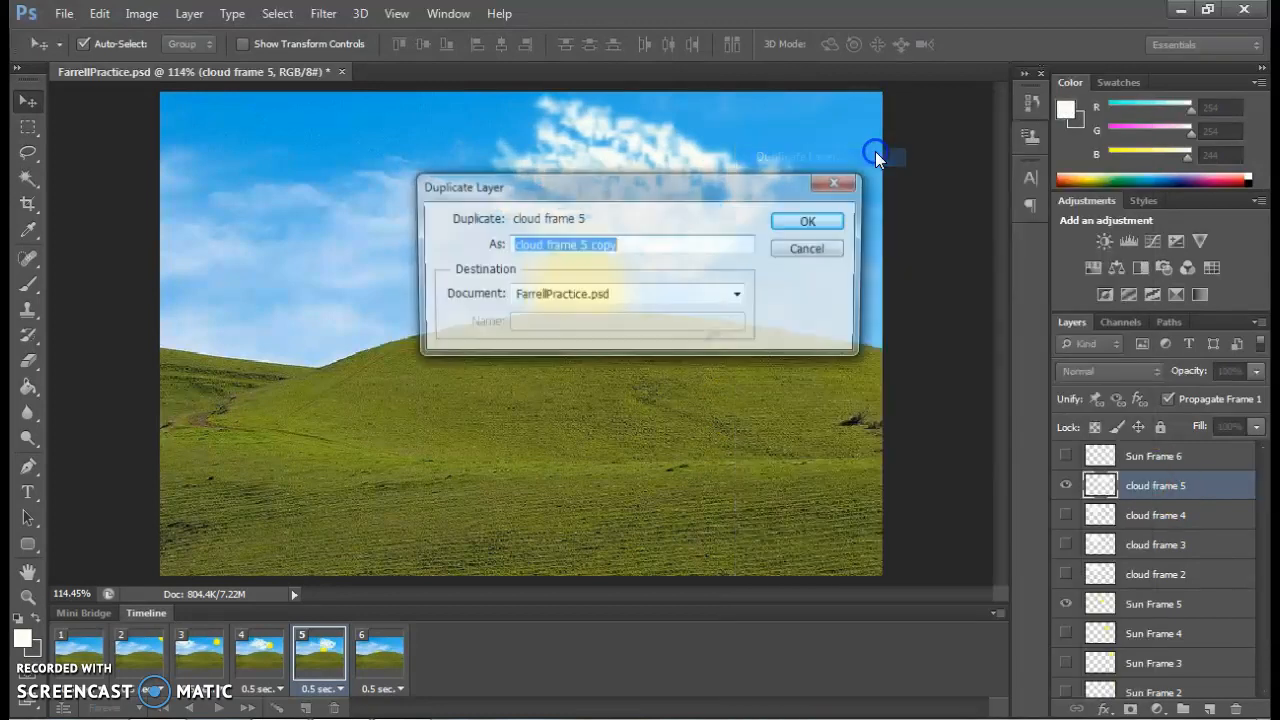
pyautogui.click(635, 246)
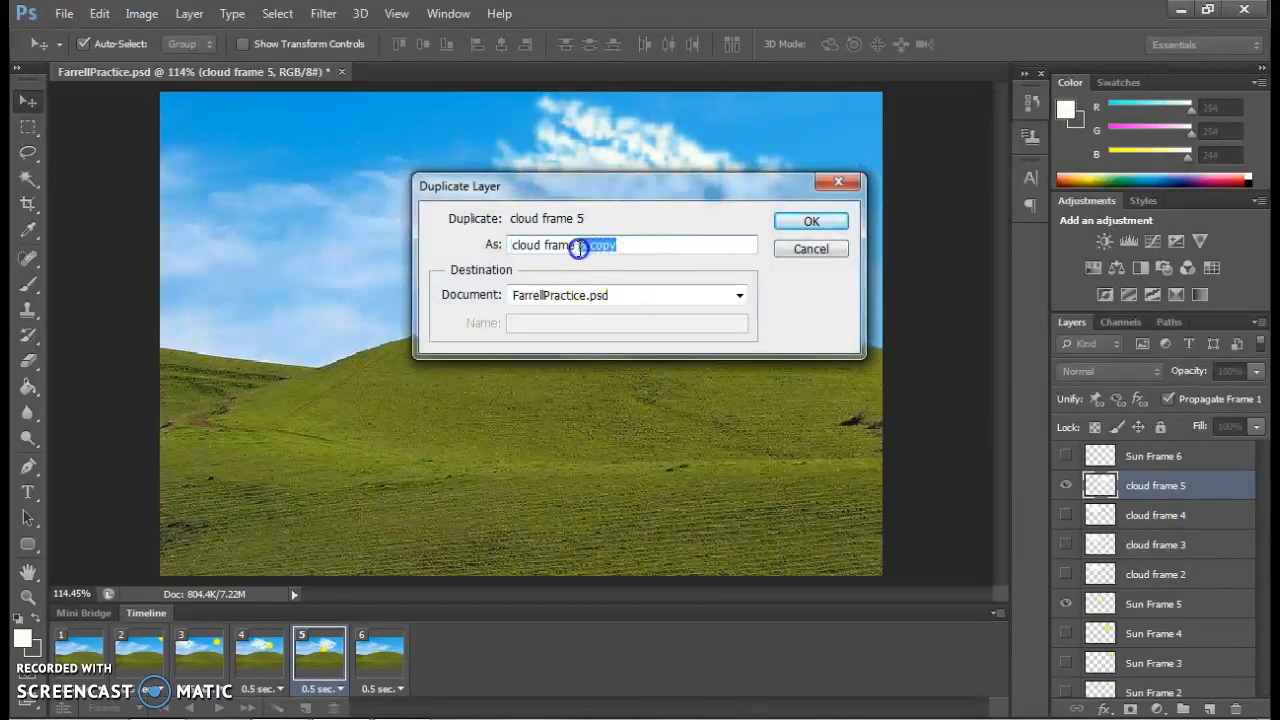
pyautogui.press('Return')
pyautogui.moveTo(605, 215); pyautogui.dragTo(857, 214)
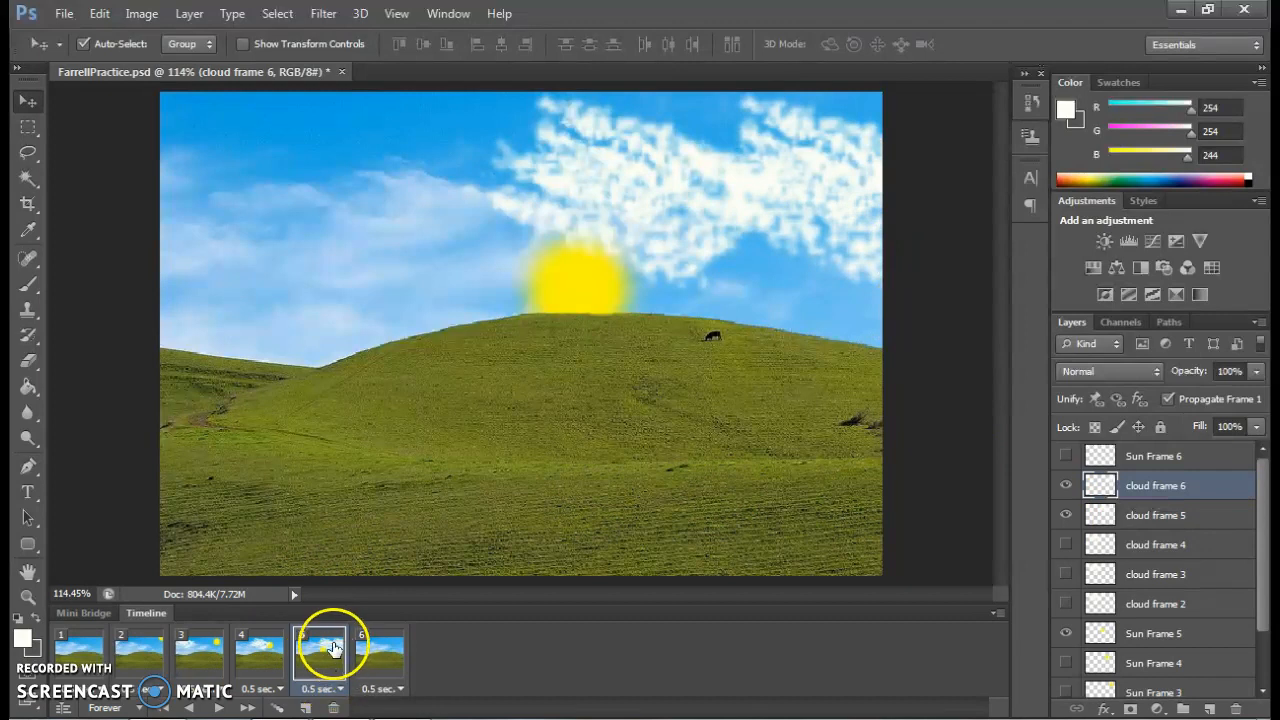
pyautogui.click(1063, 481)
# In frame 6, show the cloud frame 6 layer and move its cloud partly past the sky's right edge
pyautogui.click(371, 660)
pyautogui.click(1078, 477)
pyautogui.click(1064, 486)
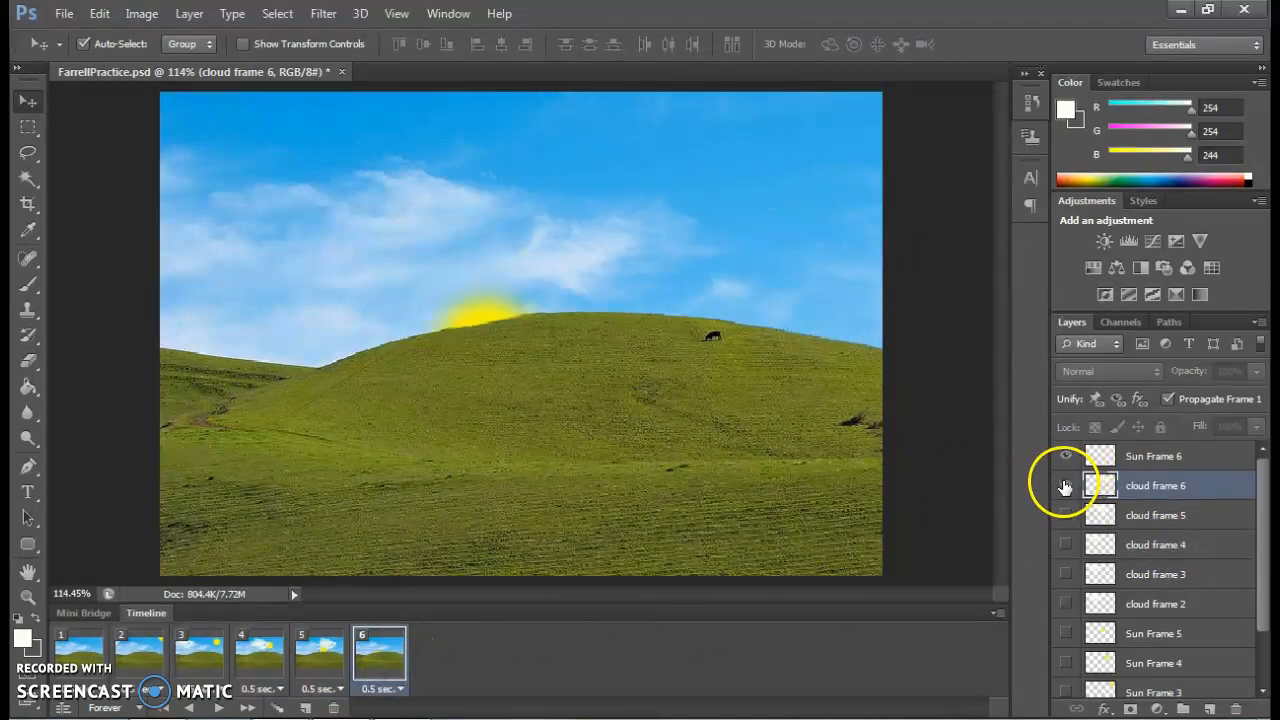
pyautogui.moveTo(673, 195); pyautogui.dragTo(897, 197)
pyautogui.moveTo(820, 205); pyautogui.dragTo(831, 194)
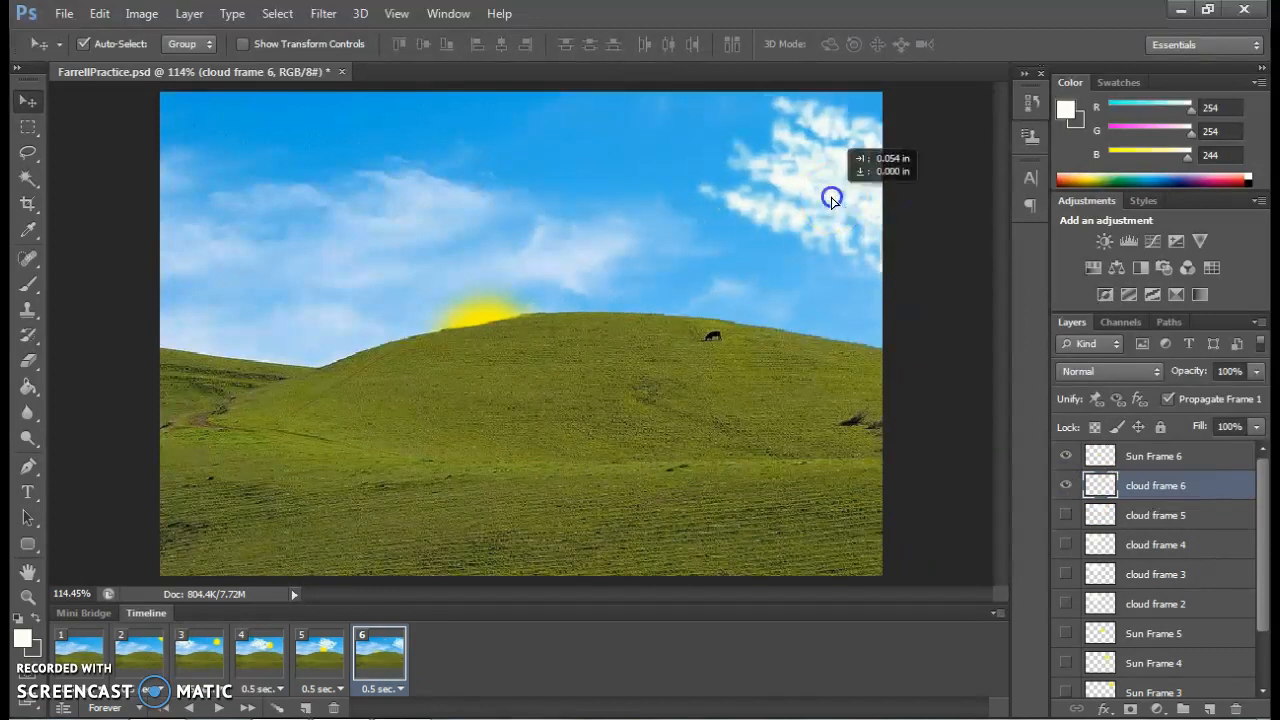
# Play the animation from frame 1 to check the cloud's drift and the sunset
pyautogui.click(84, 658)
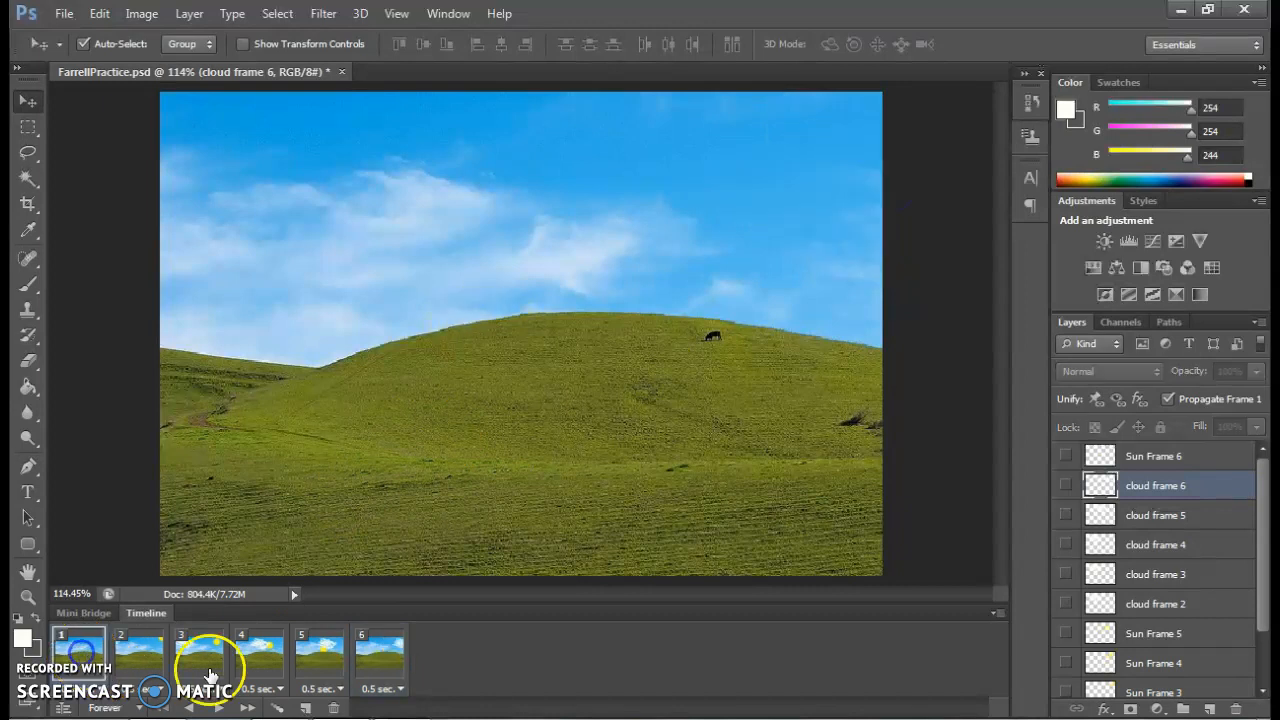
pyautogui.click(222, 708)
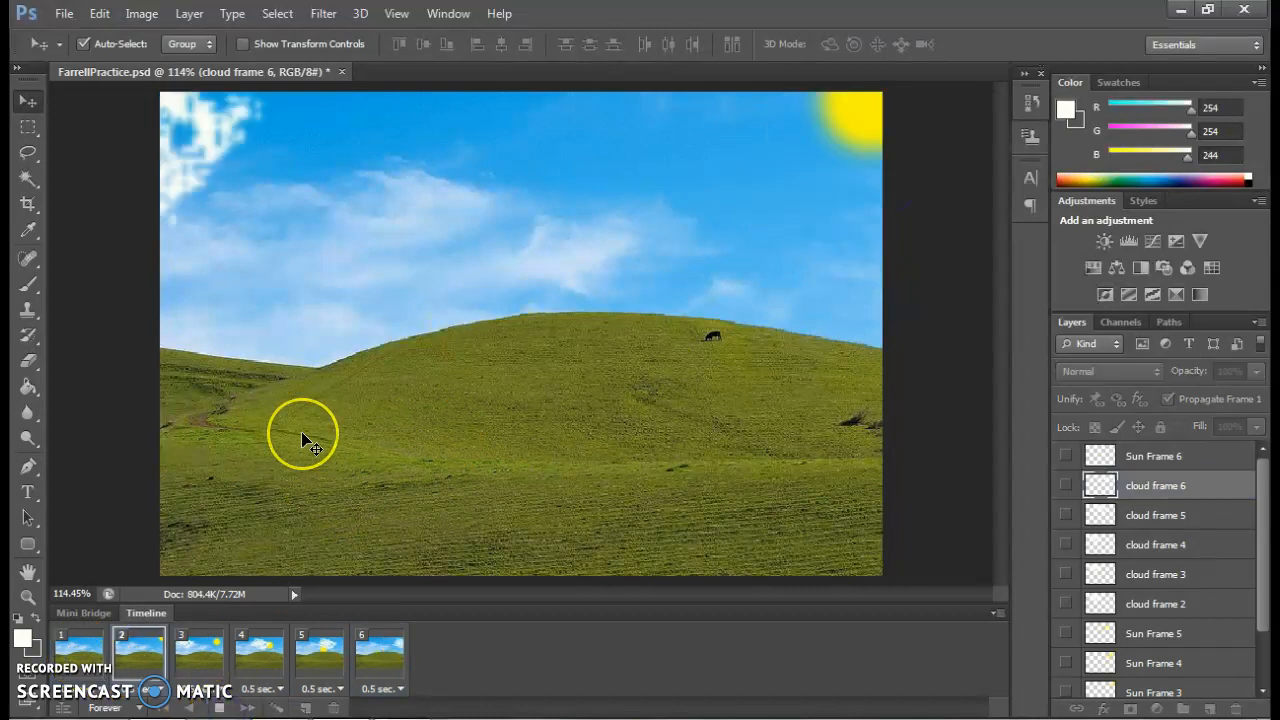